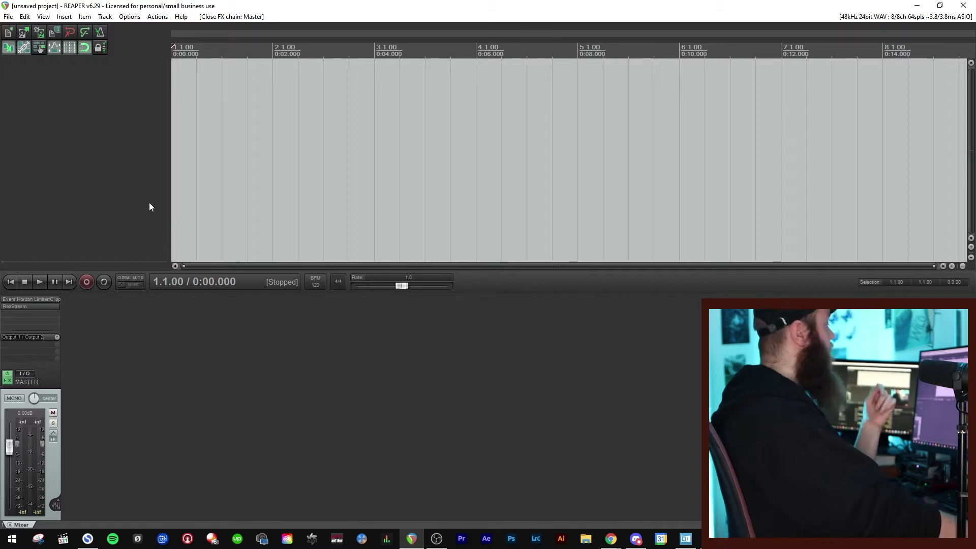
# - Insert the Battery 4 (32 out) virtual instrument on a new track with its additional stereo output tracks, and close its plugin window
pyautogui.rightClick(114, 171)
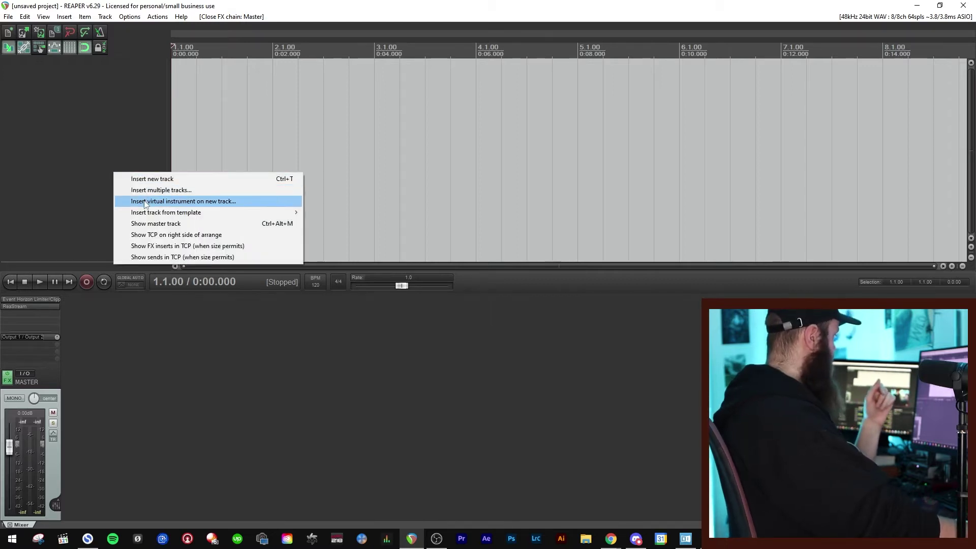
pyautogui.rightClick(100, 182)
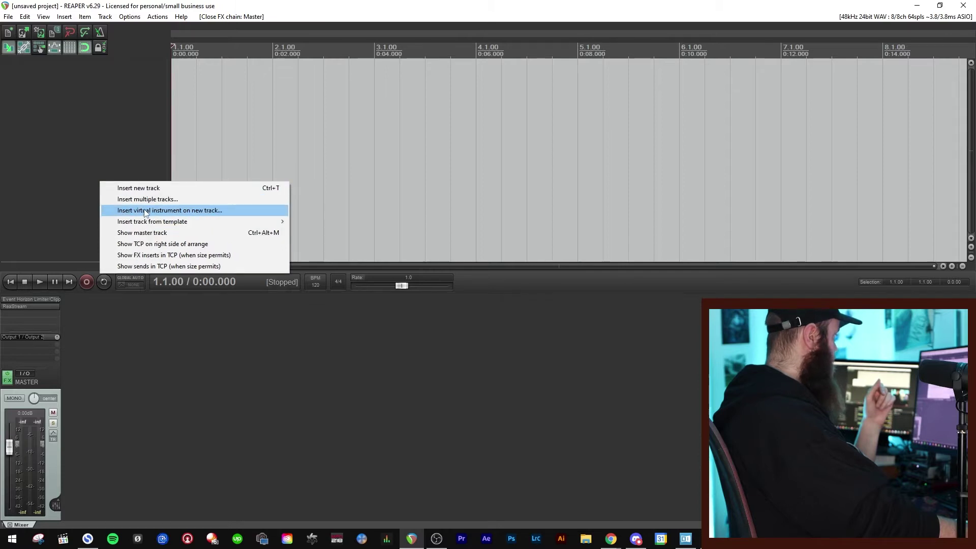
pyautogui.click(147, 210)
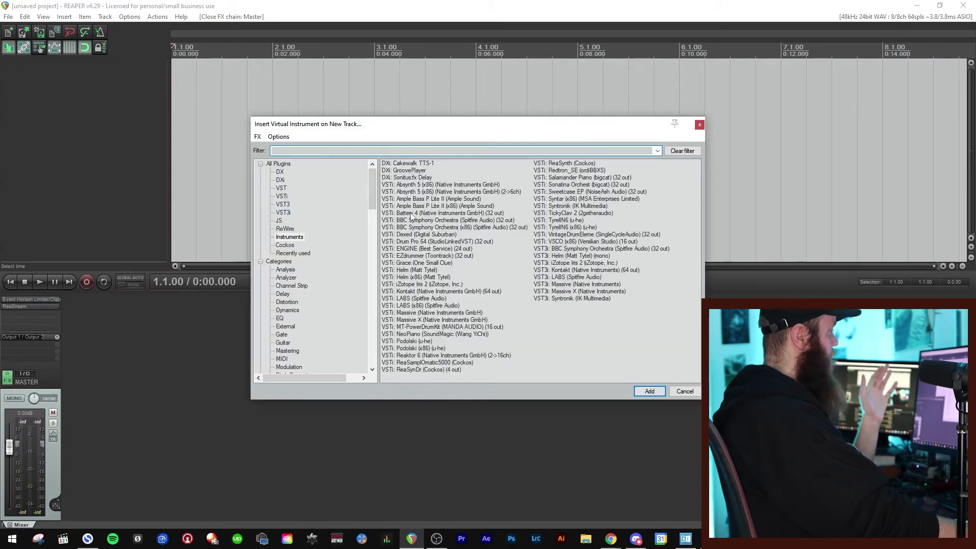
pyautogui.click(443, 214)
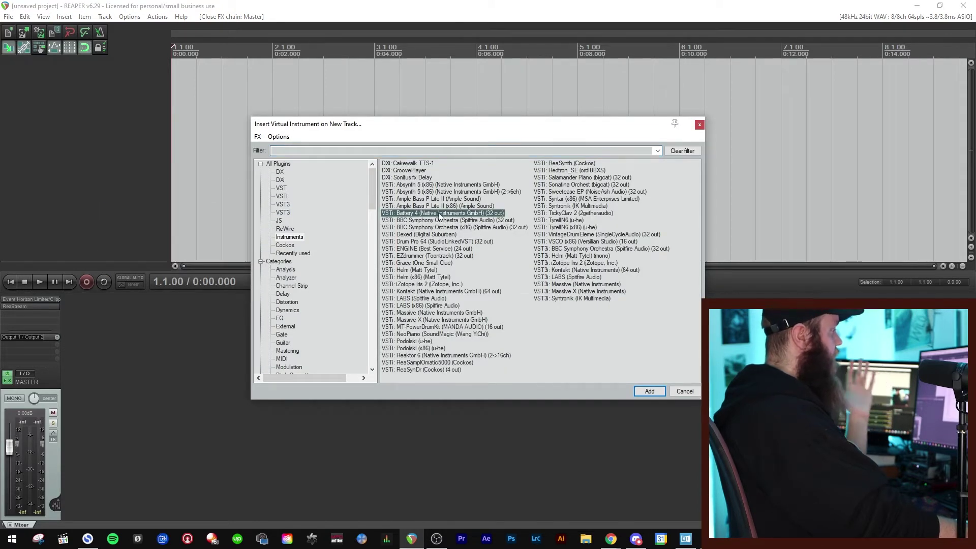
pyautogui.doubleClick(439, 214)
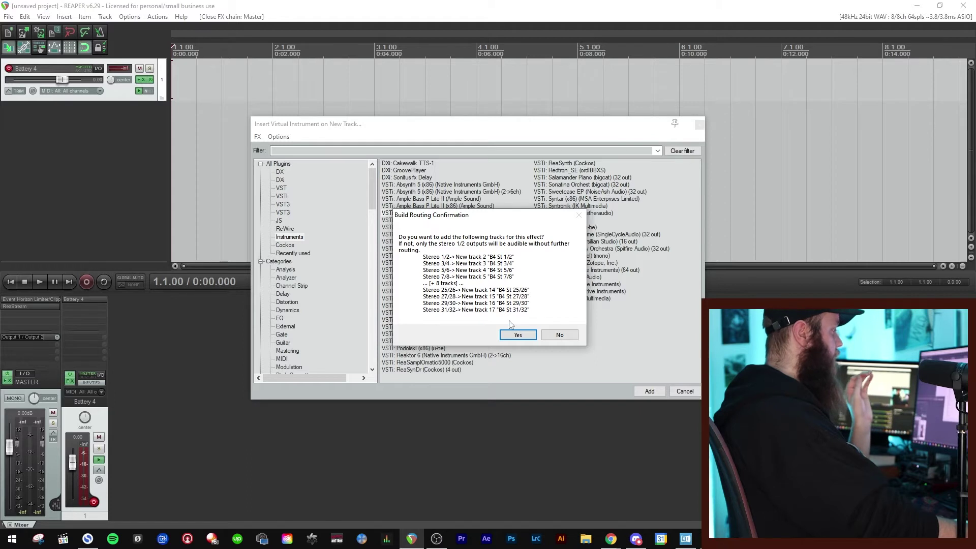
pyautogui.click(516, 335)
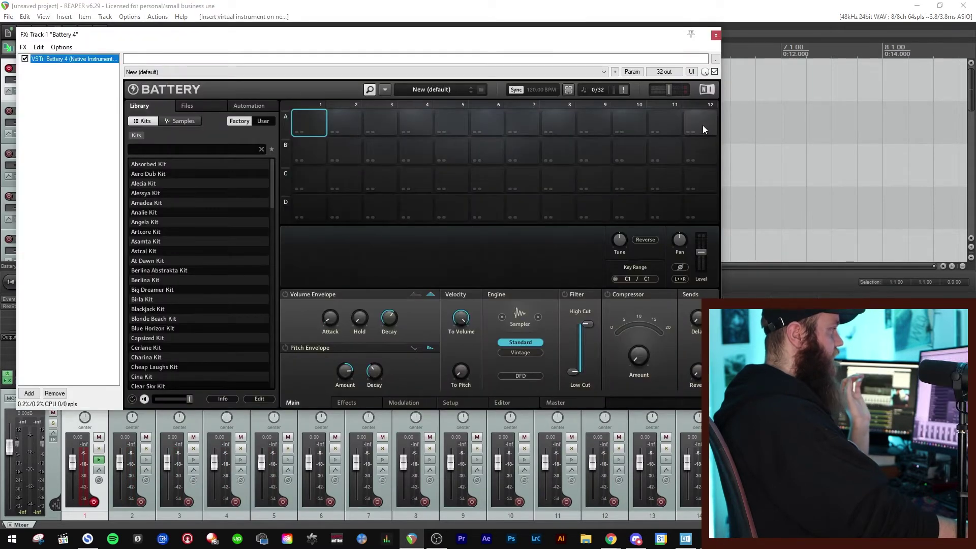
pyautogui.click(716, 34)
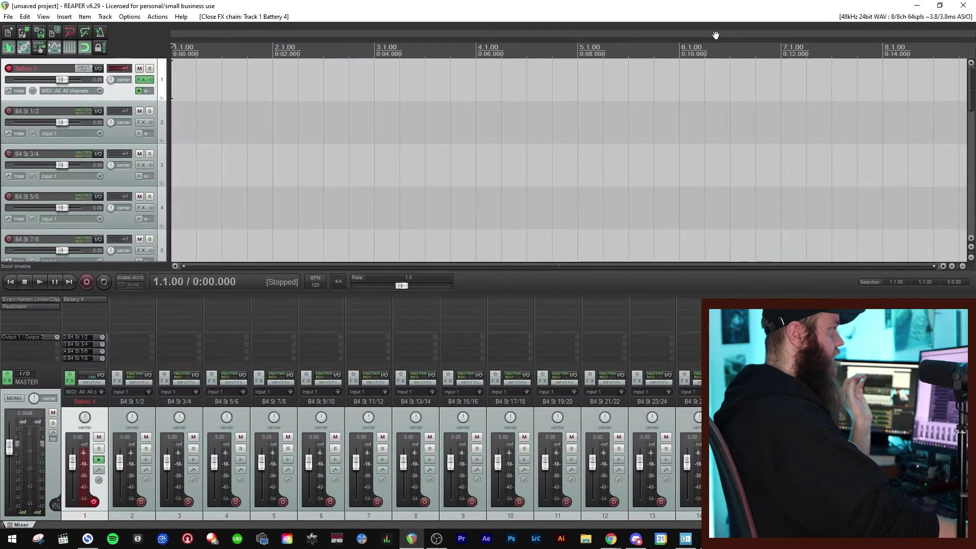
# - Select the Battery output tracks from B4 St 1/2 through B4 St 31/32 and reopen the Battery 4 plugin window from track 1
pyautogui.click(152, 428)
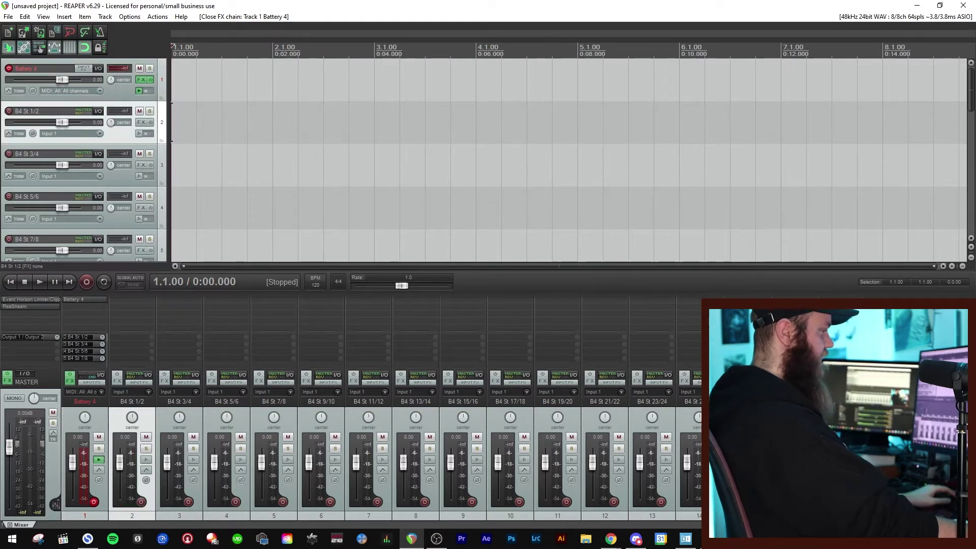
pyautogui.keyDown('shift'); pyautogui.click(841, 515); pyautogui.keyUp('shift')
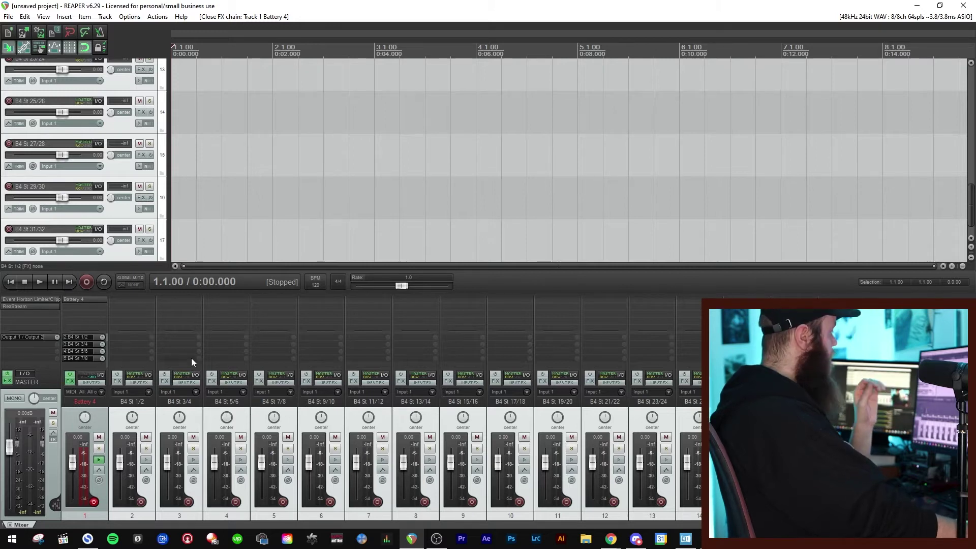
pyautogui.click(93, 298)
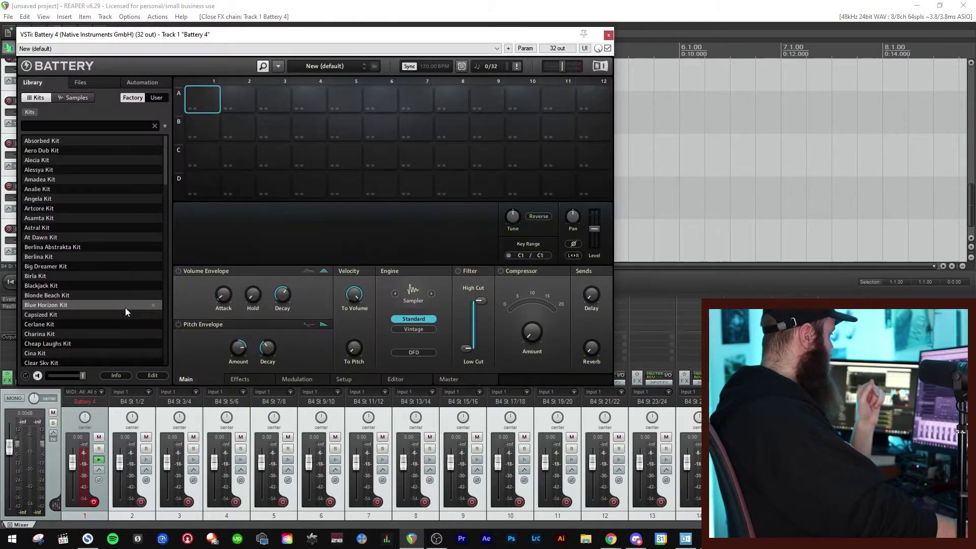
pyautogui.moveTo(254, 34); pyautogui.dragTo(245, 40)
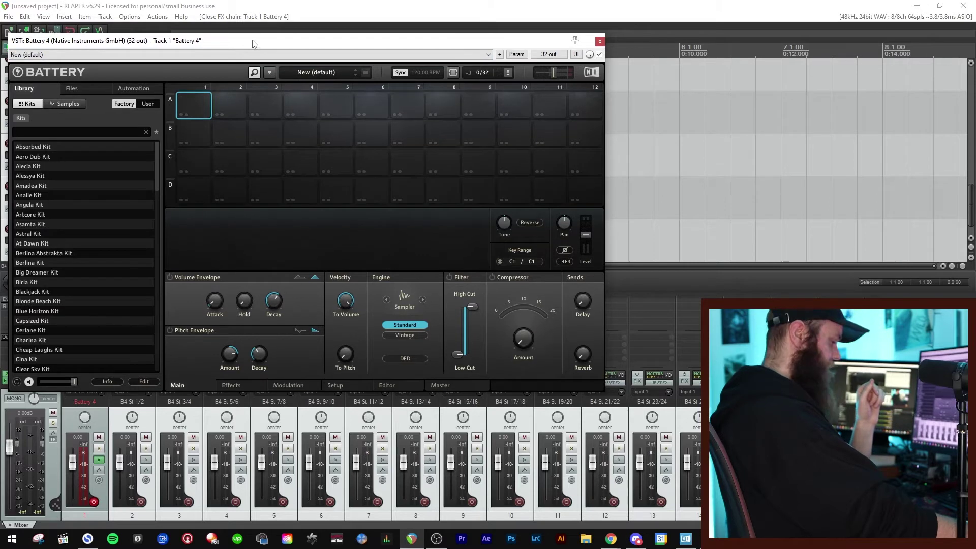
# - Look over the empty cells in the Battery grid and view the options available for cell A1
pyautogui.click(231, 132)
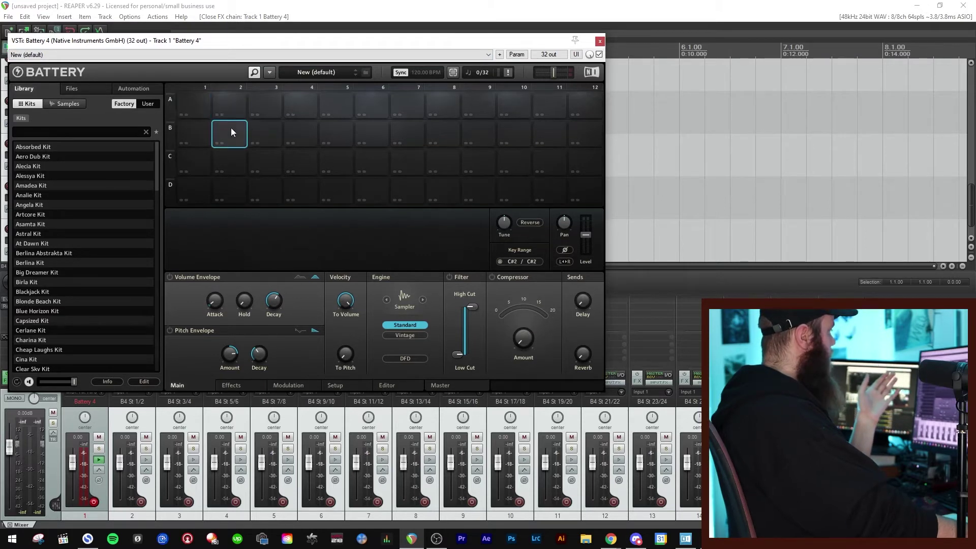
pyautogui.click(272, 134)
pyautogui.click(223, 104)
pyautogui.click(195, 106)
pyautogui.rightClick(196, 104)
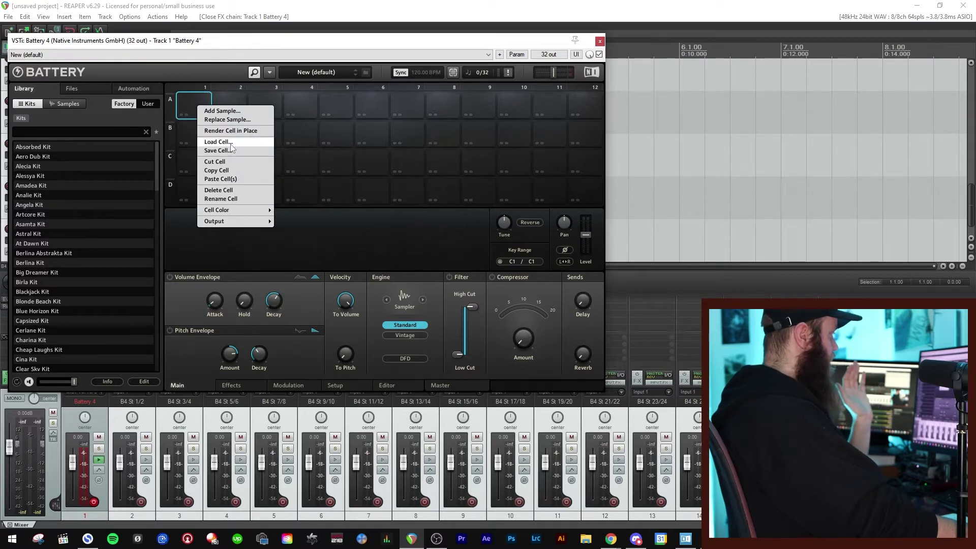
pyautogui.moveTo(256, 213)
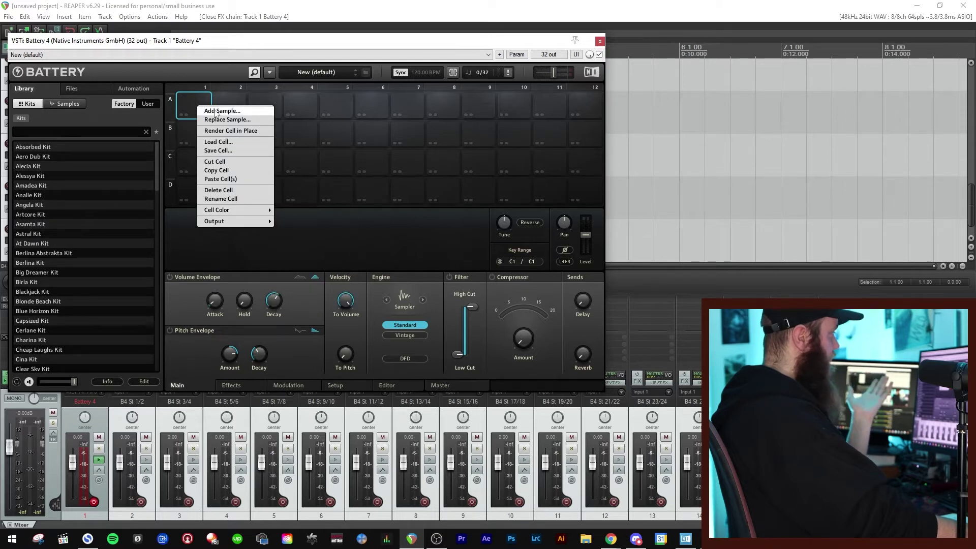
pyautogui.click(188, 101)
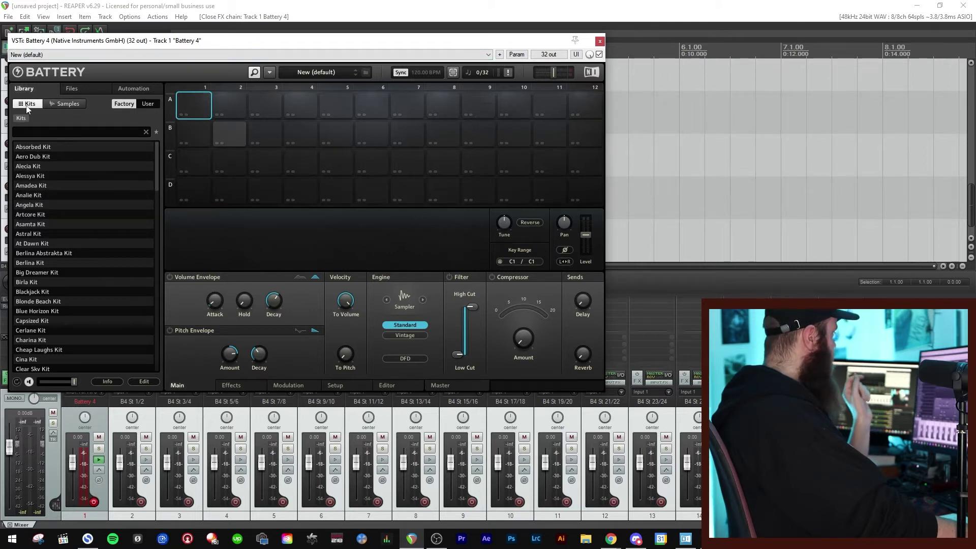
# - Load the Analie Kit from the factory library and audition its kick, Tom 1 and claves cells
pyautogui.doubleClick(38, 196)
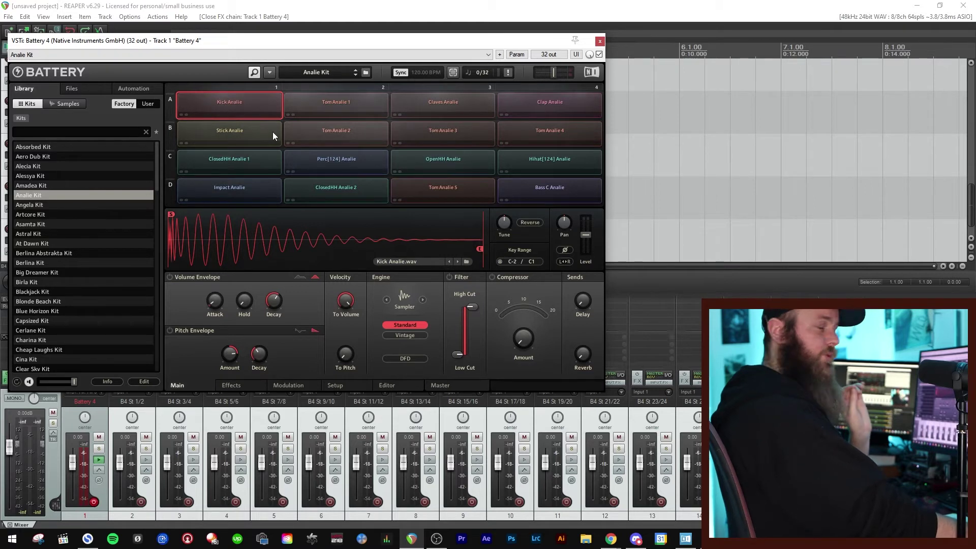
pyautogui.click(245, 103)
pyautogui.click(246, 103)
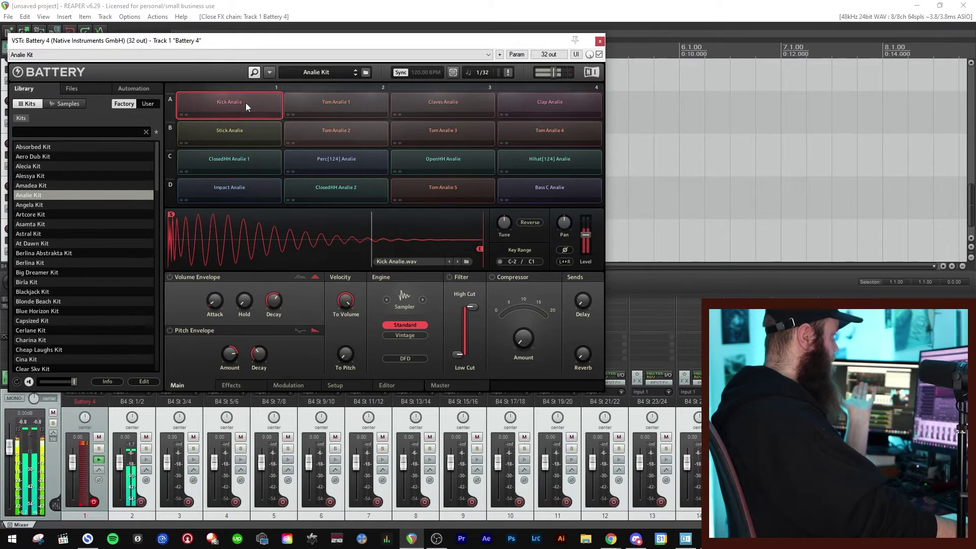
pyautogui.click(309, 102)
pyautogui.click(408, 100)
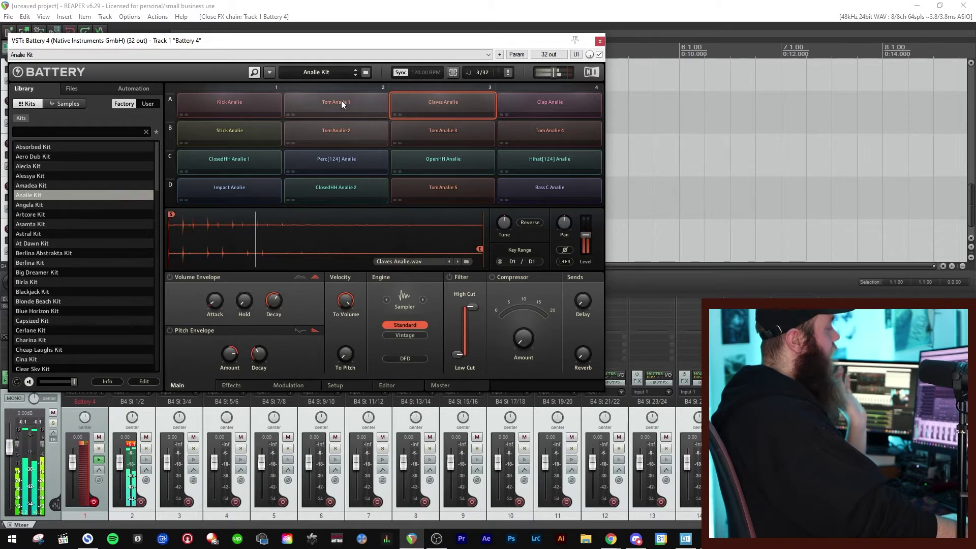
# - Delete all cells of the loaded kit, from Kick Analie to Bass C Analie, to clear the grid
pyautogui.click(230, 104)
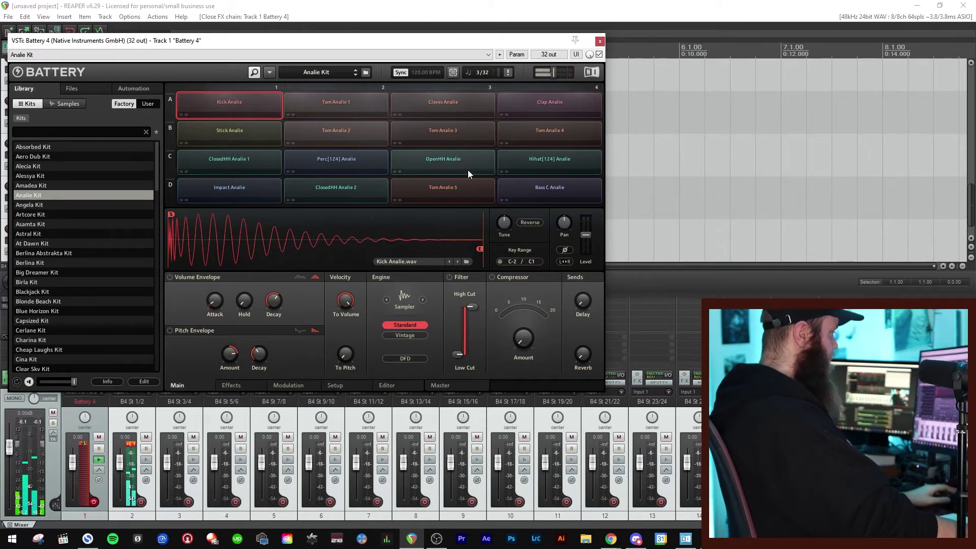
pyautogui.click(515, 188)
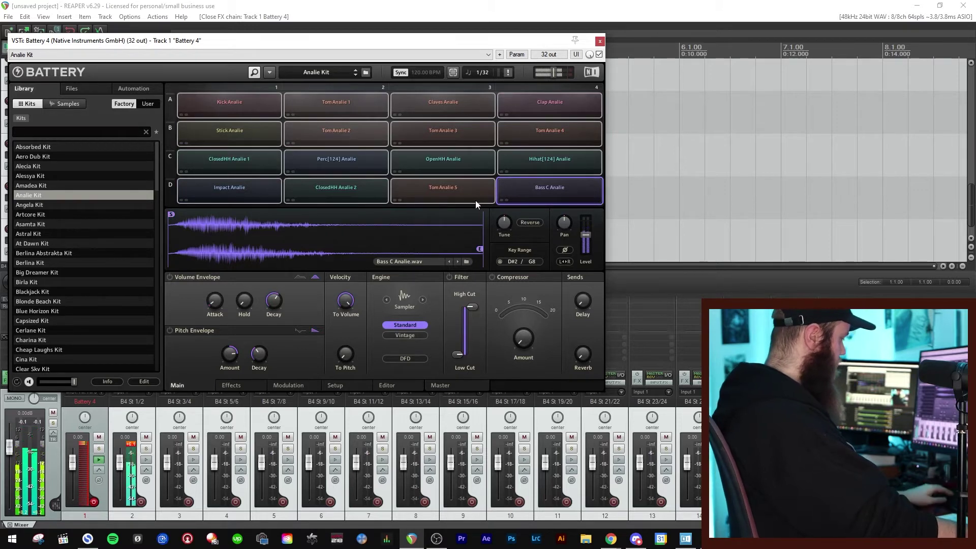
pyautogui.click(269, 104)
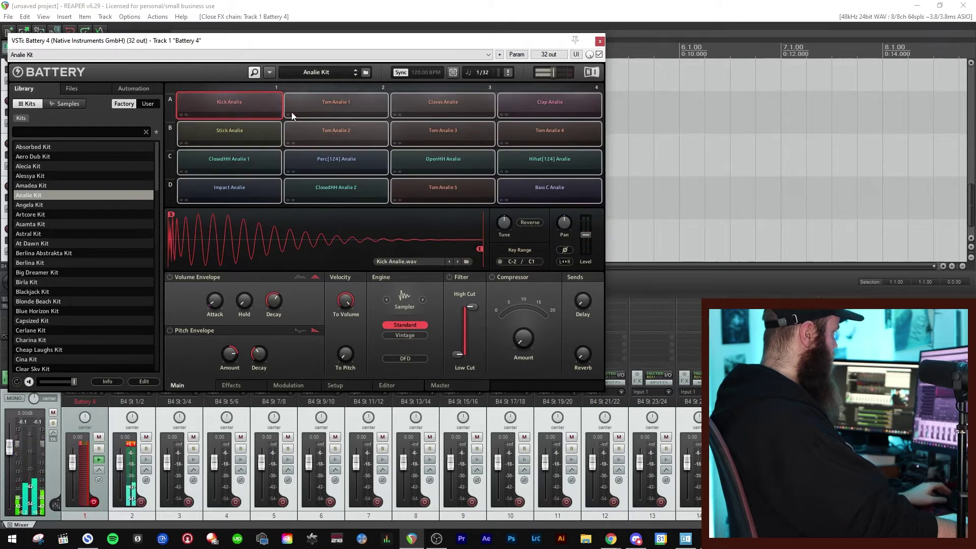
pyautogui.press('Delete')
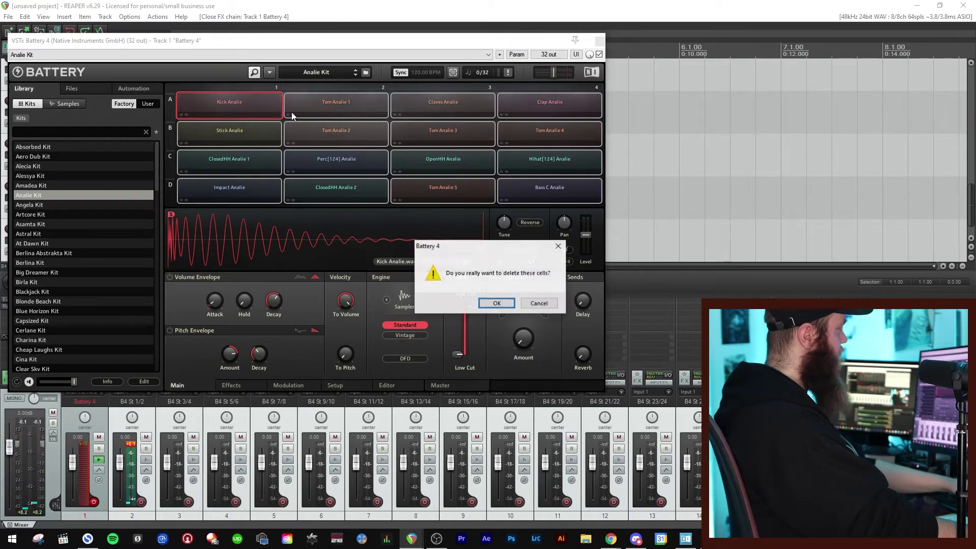
pyautogui.press('Return')
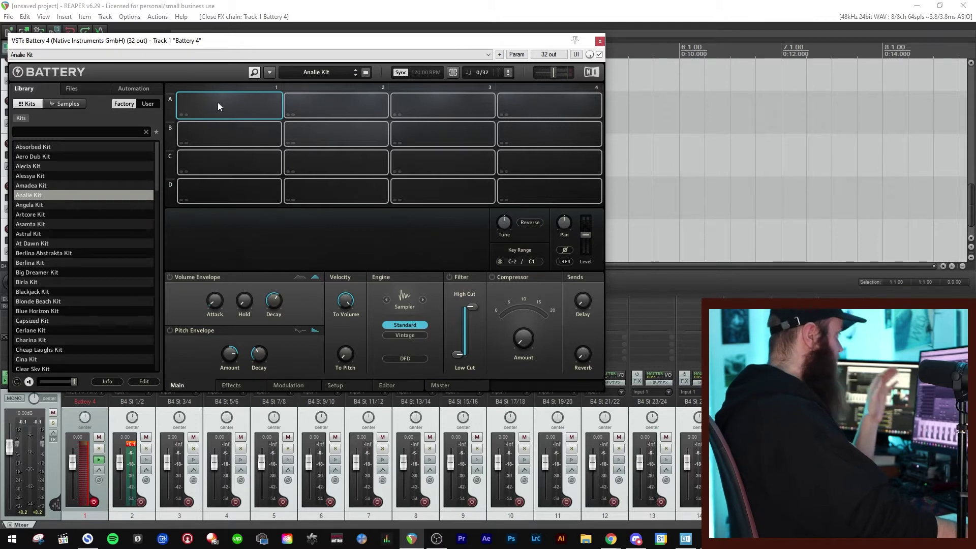
# - Filter the factory sample library to kick samples in the Drums category
pyautogui.click(66, 104)
pyautogui.click(35, 104)
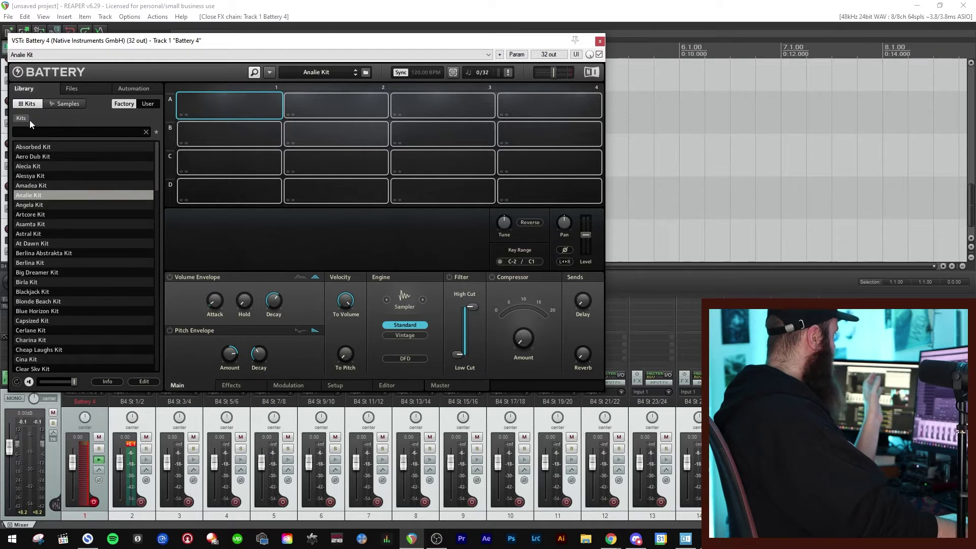
pyautogui.click(58, 108)
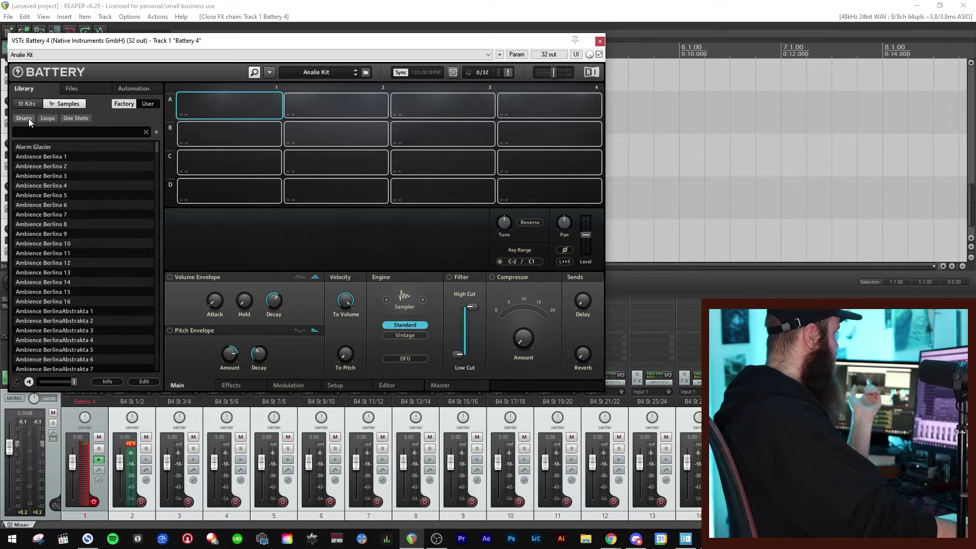
pyautogui.click(29, 118)
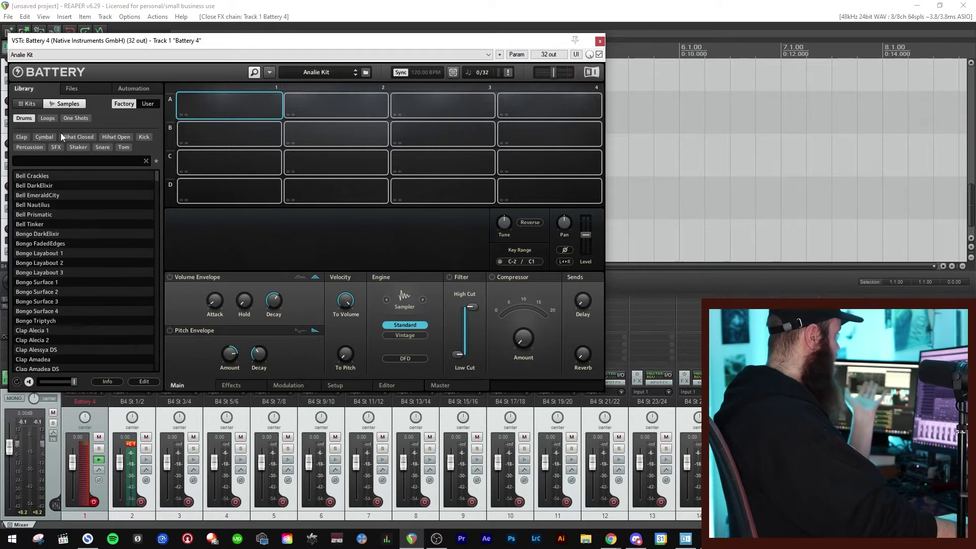
pyautogui.click(144, 138)
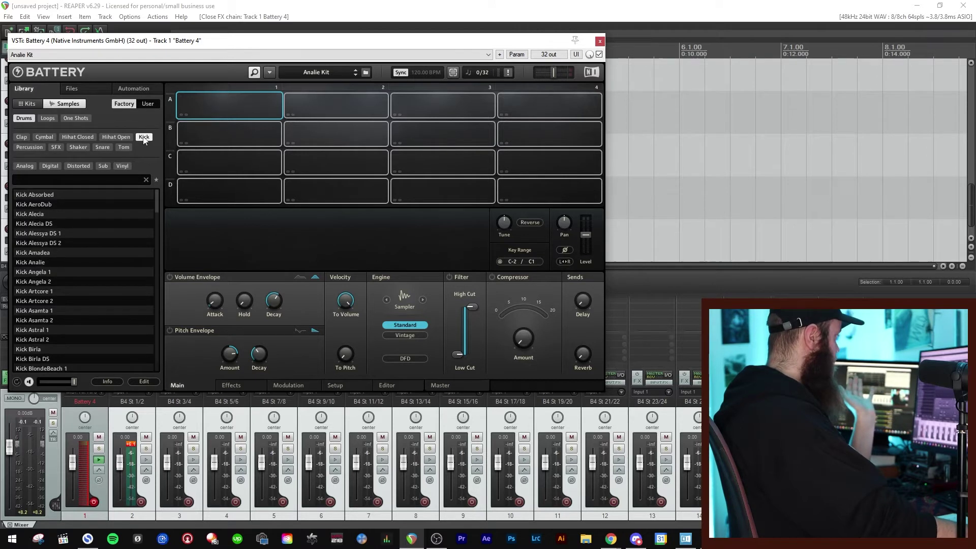
# - Audition kick samples starting from Kick AeroDub, place Kick Alessya DS 1 in cell D1 and play the cell
pyautogui.click(71, 203)
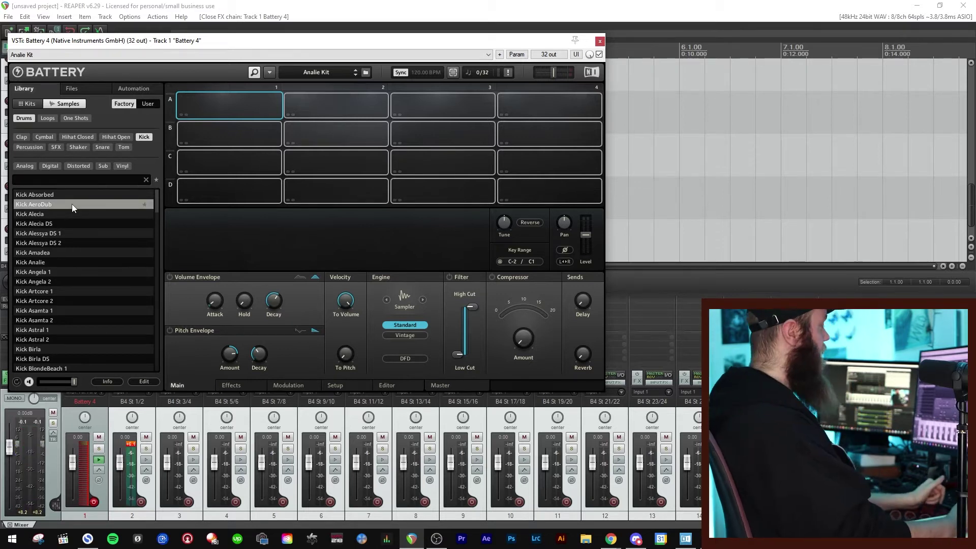
pyautogui.press('Down')
pyautogui.press('Down')
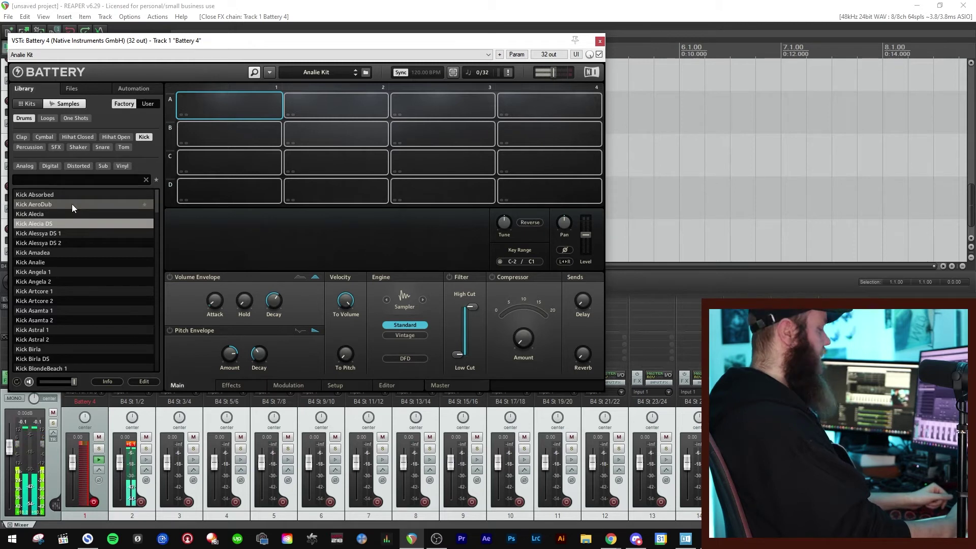
pyautogui.press('Down')
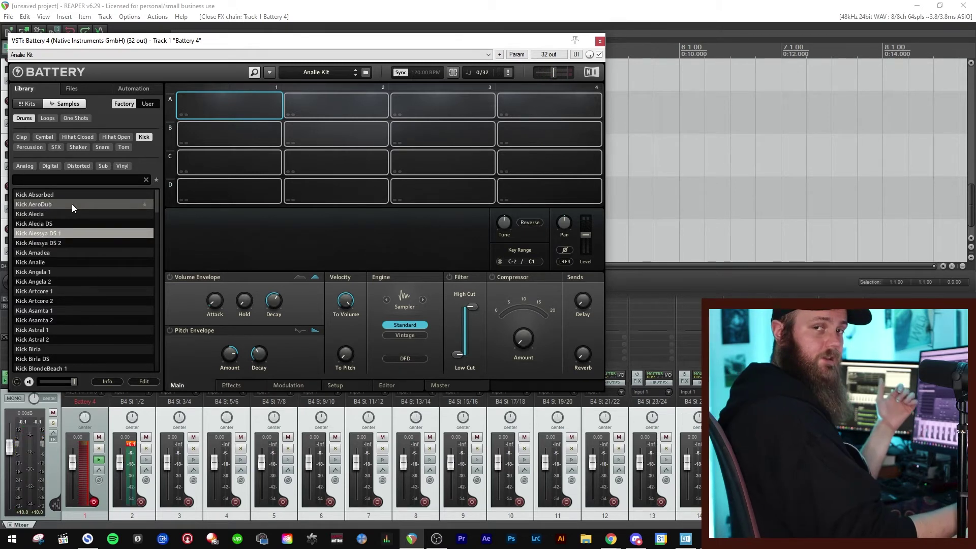
pyautogui.moveTo(44, 236); pyautogui.dragTo(221, 193)
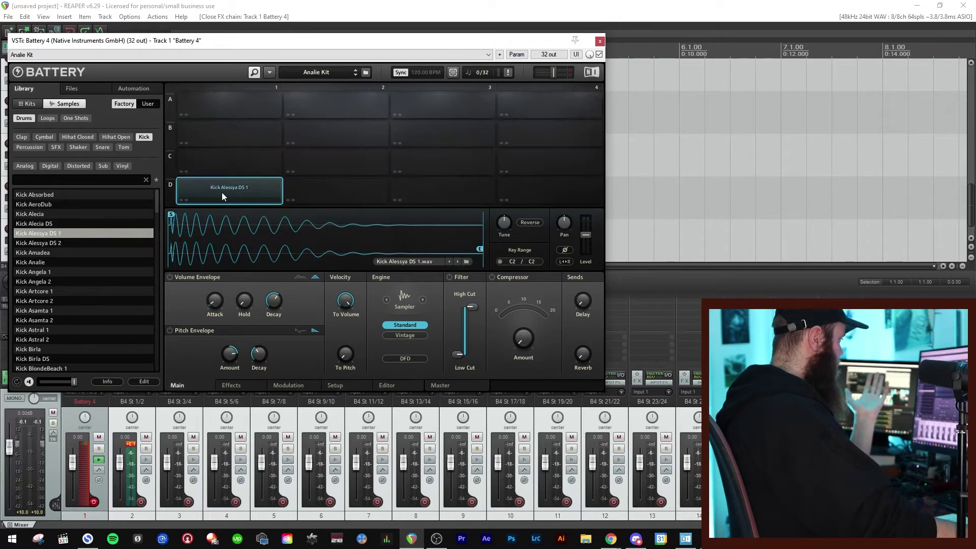
pyautogui.click(231, 191)
pyautogui.click(232, 190)
pyautogui.click(232, 190)
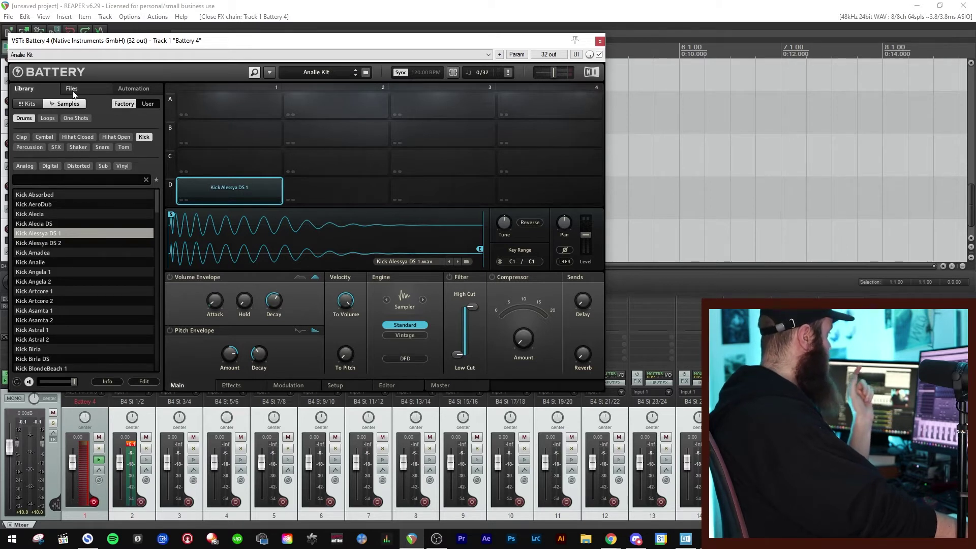
# - Browse the E: drive through Reaper Plugins, Drum Samples, Bvker Lunar Lo Fi Sample Pack and Drum Shots to the Snares folder
pyautogui.click(72, 89)
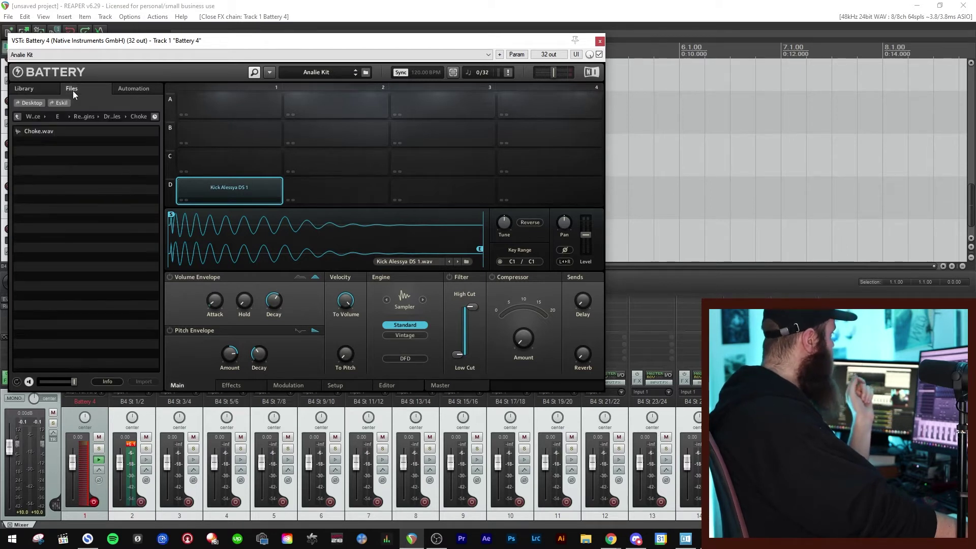
pyautogui.click(17, 117)
pyautogui.click(18, 116)
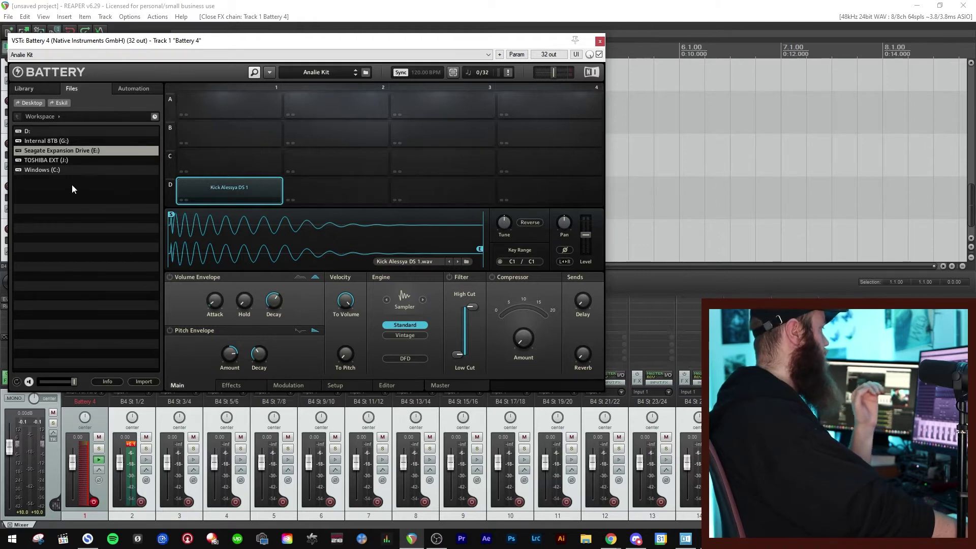
pyautogui.doubleClick(54, 152)
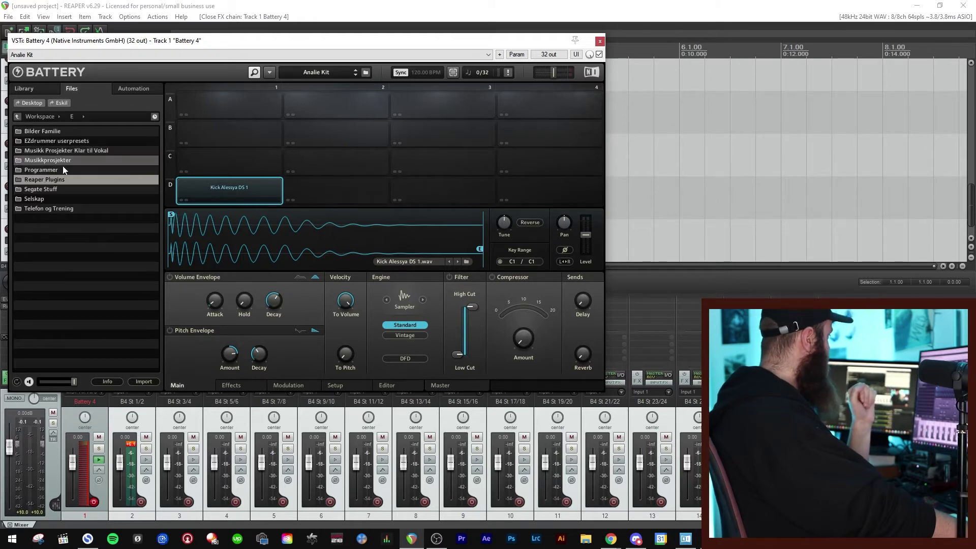
pyautogui.doubleClick(56, 180)
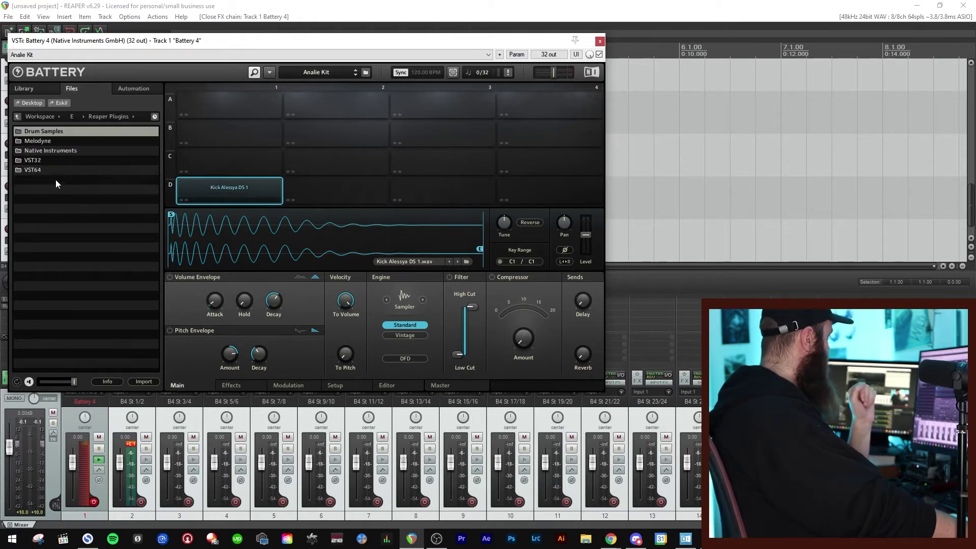
pyautogui.doubleClick(44, 132)
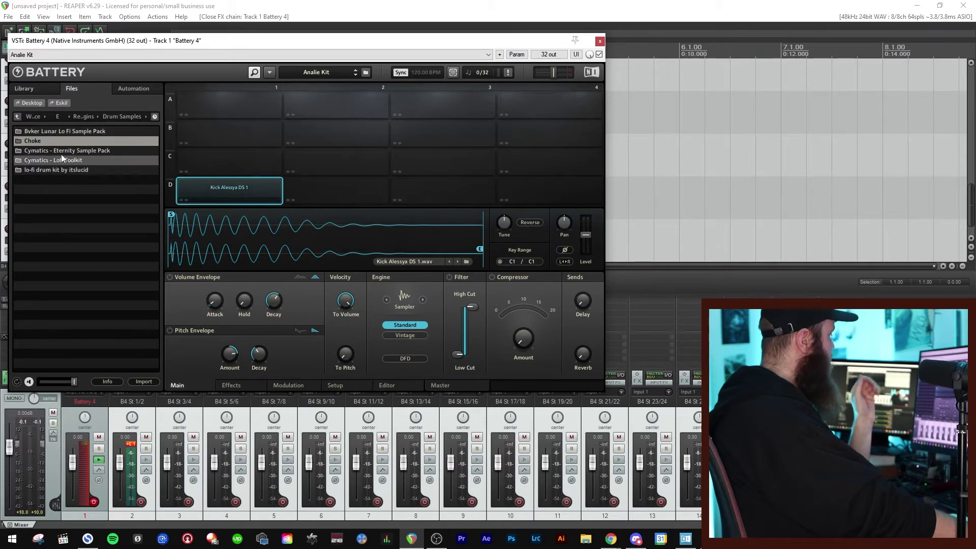
pyautogui.doubleClick(68, 133)
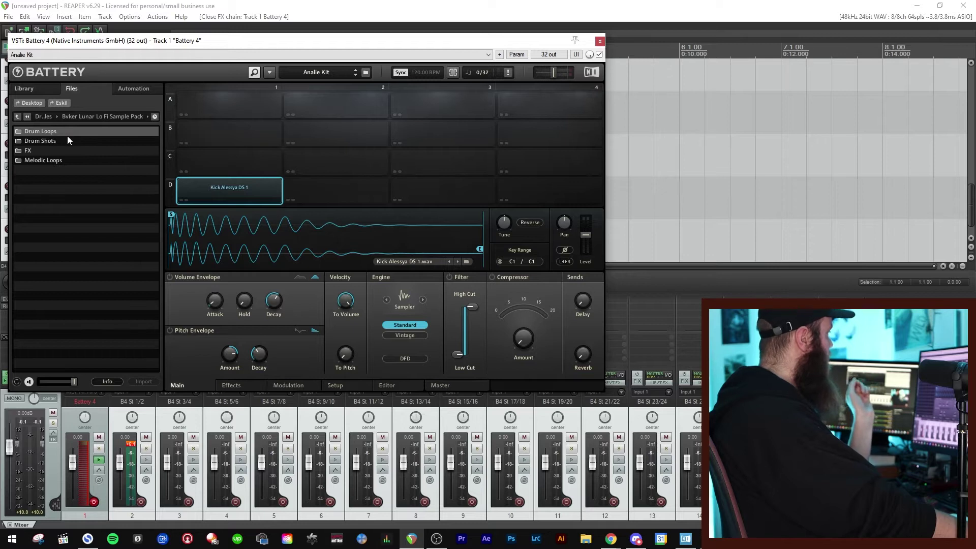
pyautogui.doubleClick(55, 141)
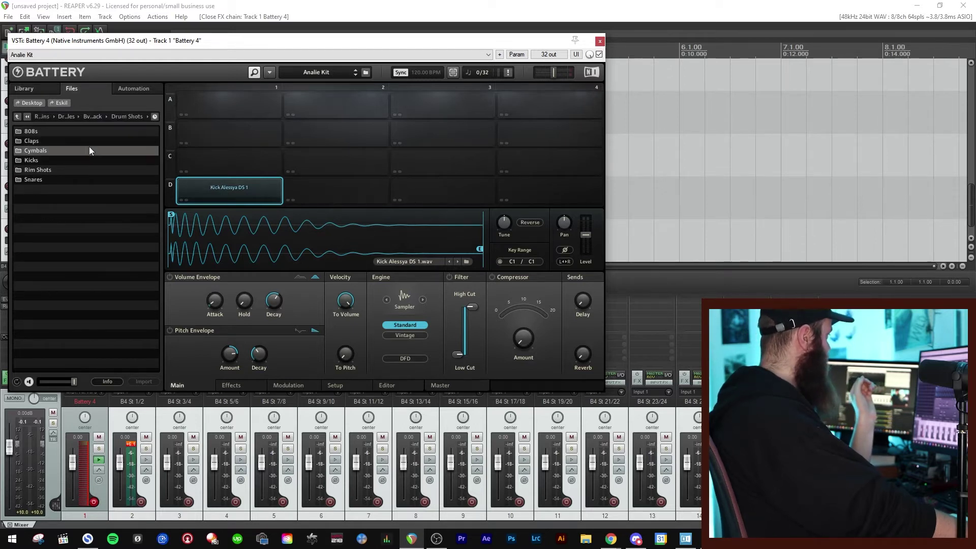
pyautogui.doubleClick(46, 179)
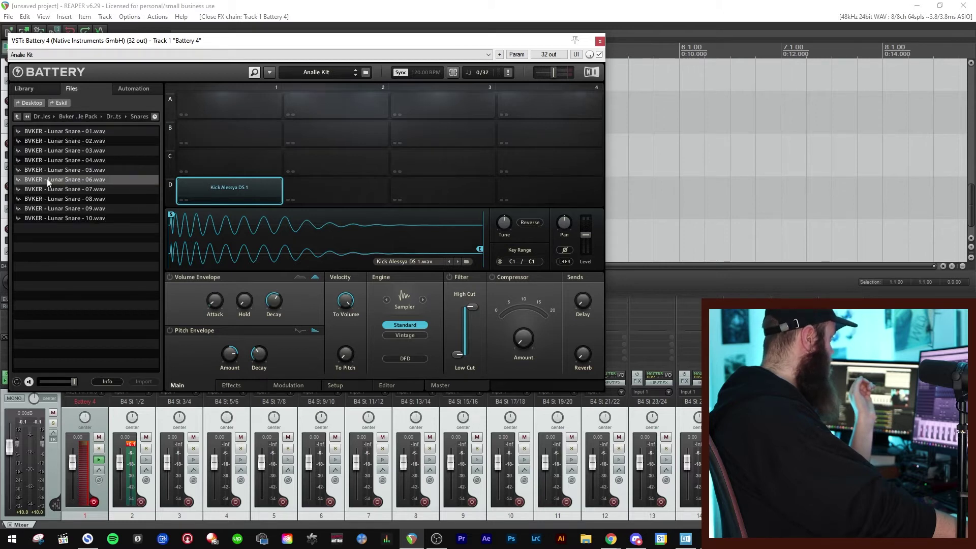
# - Audition the Lunar snare samples from 01 onward and place BVKER - Lunar Snare - 04 in cell D2
pyautogui.press('Down')
pyautogui.press('Down')
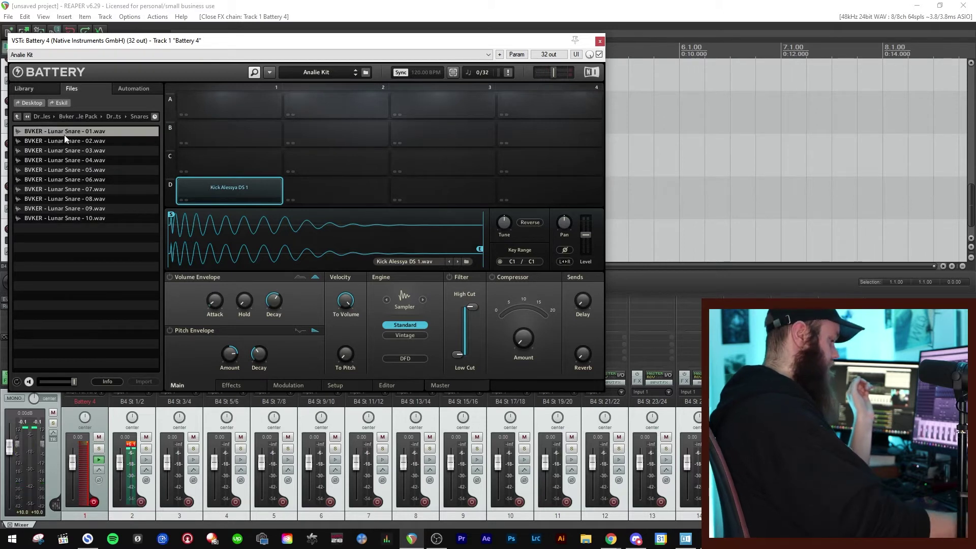
pyautogui.press('Down')
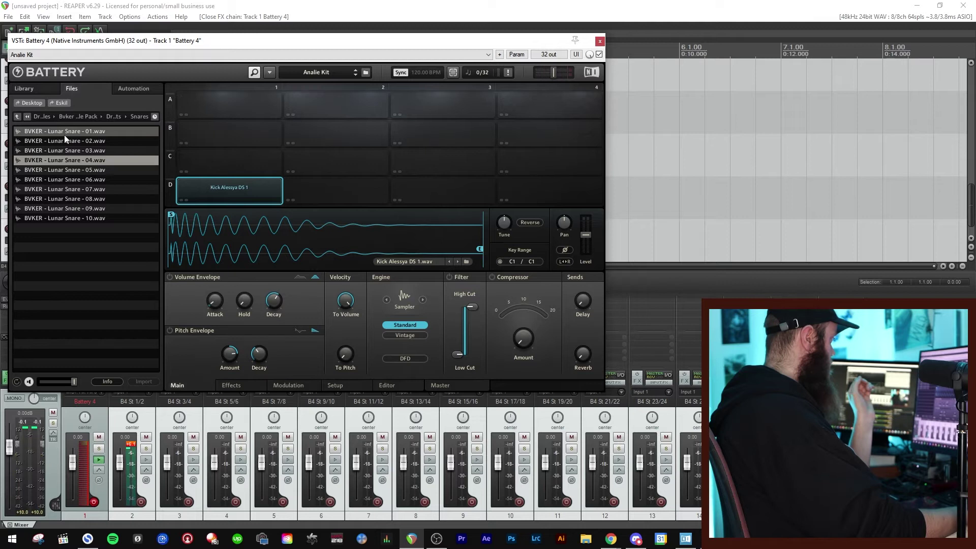
pyautogui.moveTo(81, 160); pyautogui.dragTo(325, 191)
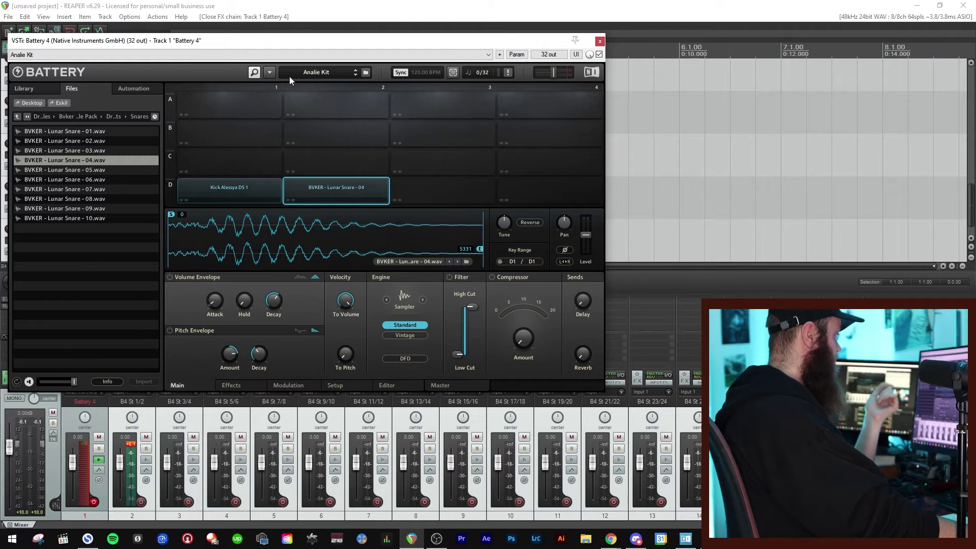
# - Resize the cell matrix to 8x4
pyautogui.click(270, 74)
pyautogui.moveTo(277, 88)
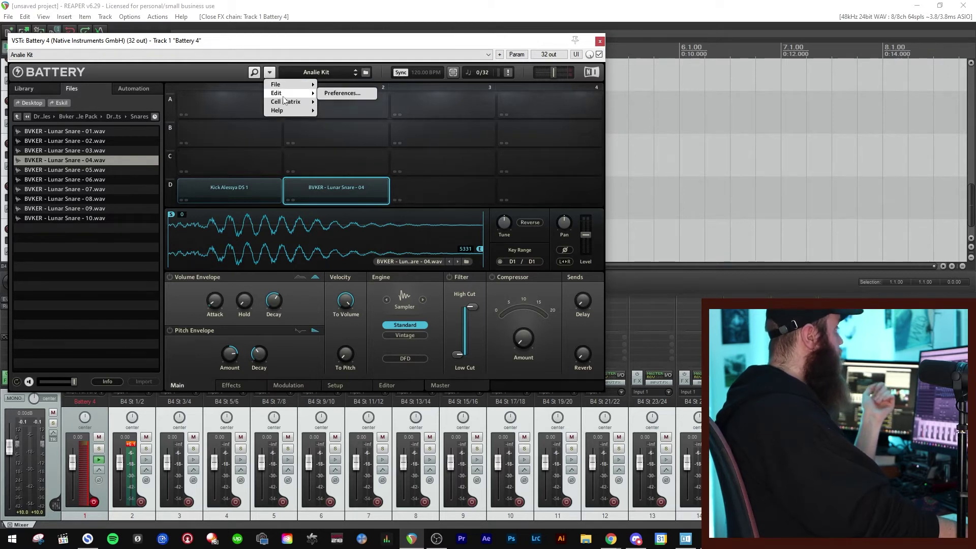
pyautogui.moveTo(285, 104)
pyautogui.moveTo(330, 104)
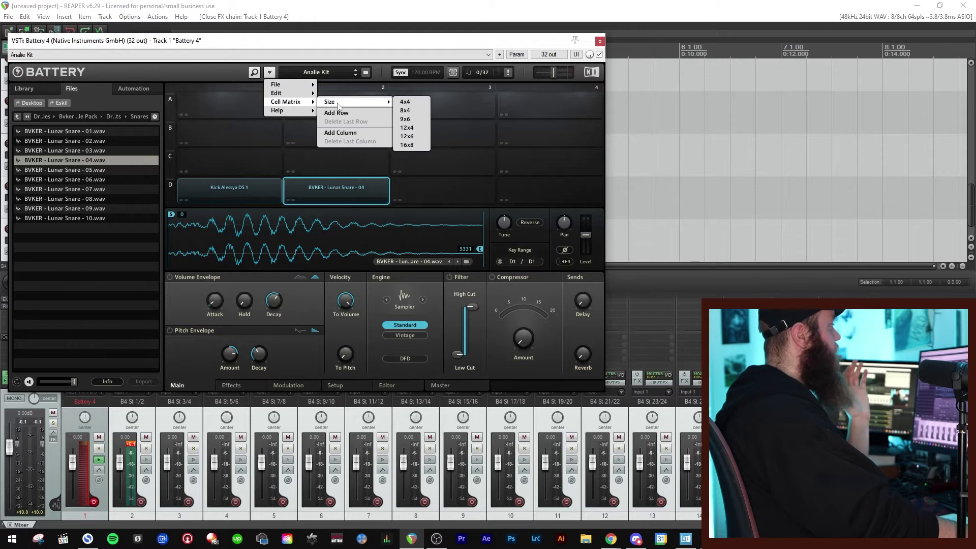
pyautogui.click(414, 111)
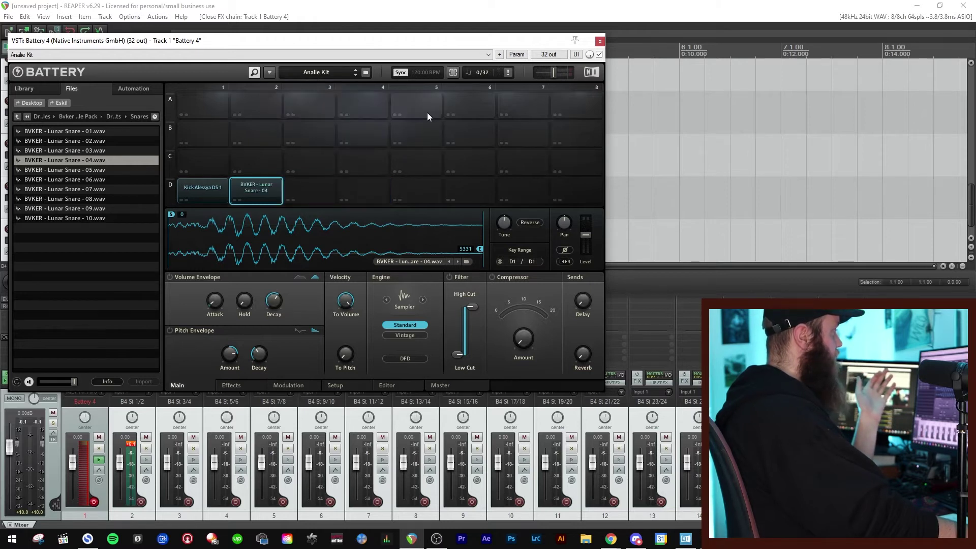
# - Reduce the cell matrix to 4x4, deleting the last four columns
pyautogui.click(270, 73)
pyautogui.moveTo(283, 103)
pyautogui.moveTo(338, 104)
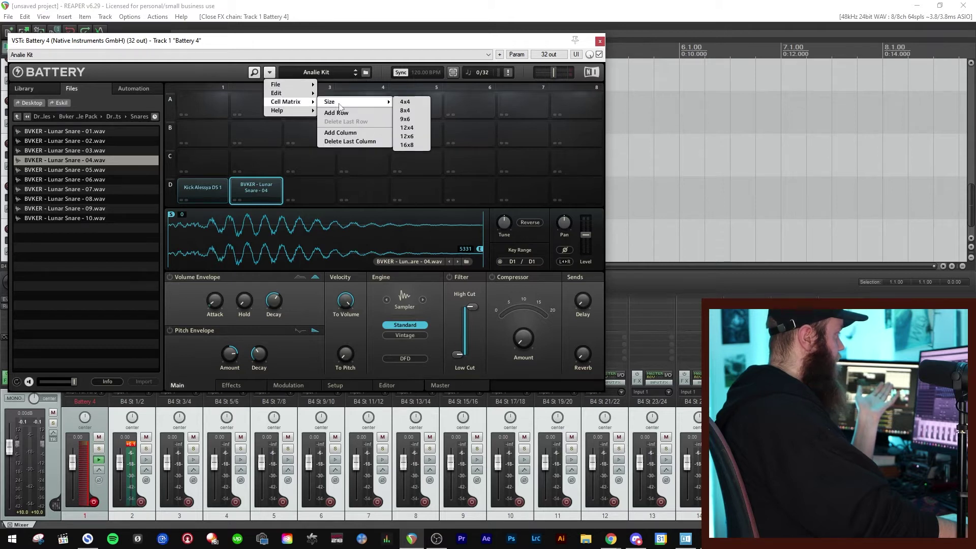
pyautogui.click(405, 102)
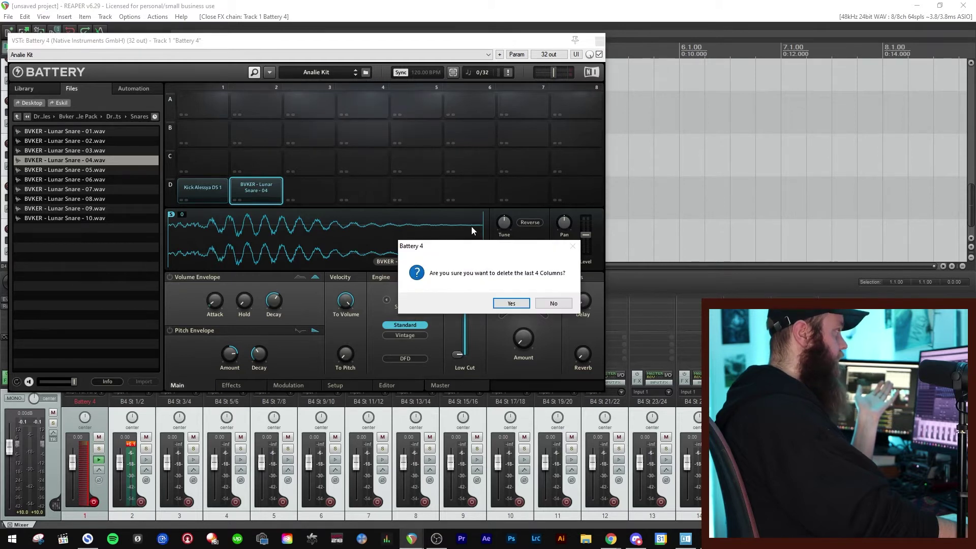
pyautogui.click(509, 304)
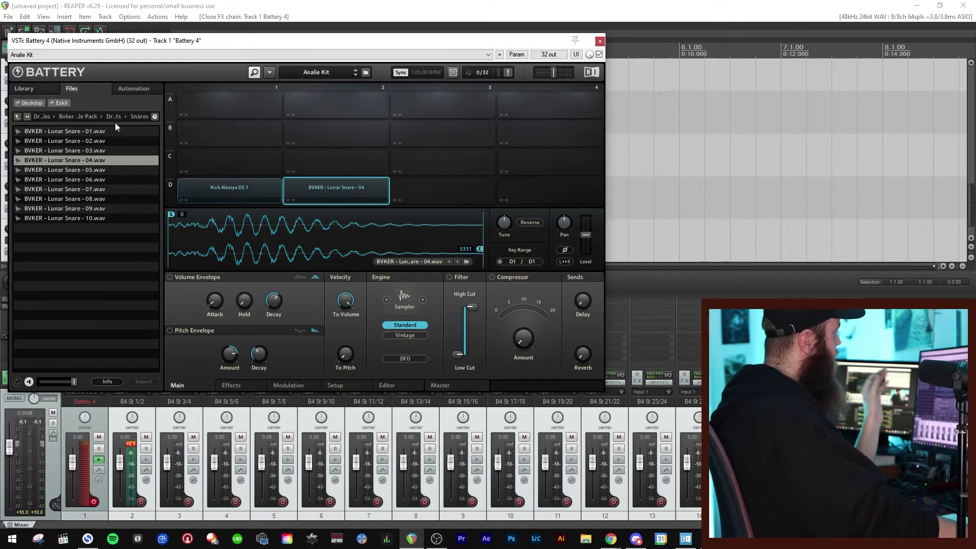
# - Browse to the pack's Hats Closed folder under Cymbals, audition the hats and place BVKER - Lunar Closed Hat - 02 in cell D3
pyautogui.click(17, 117)
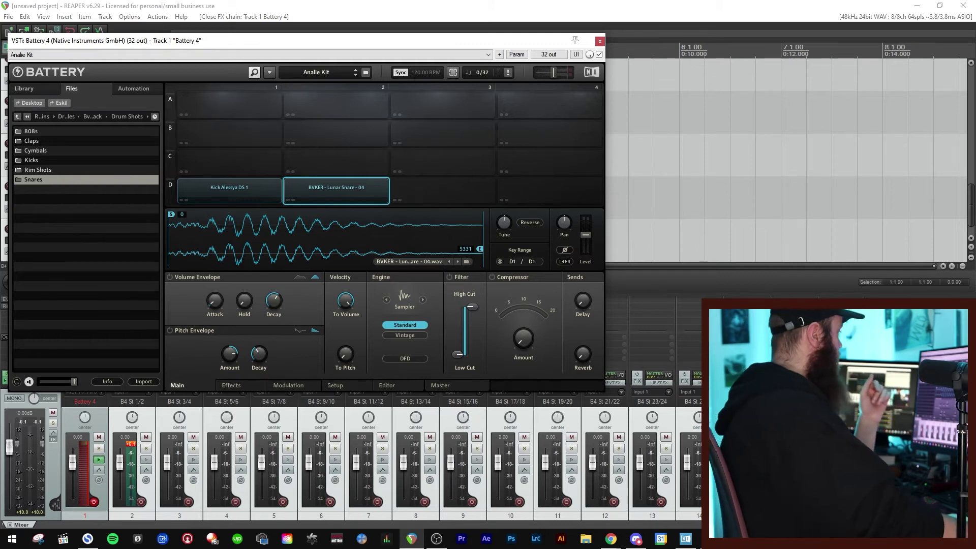
pyautogui.click(47, 151)
pyautogui.doubleClick(47, 151)
pyautogui.doubleClick(51, 141)
pyautogui.click(64, 133)
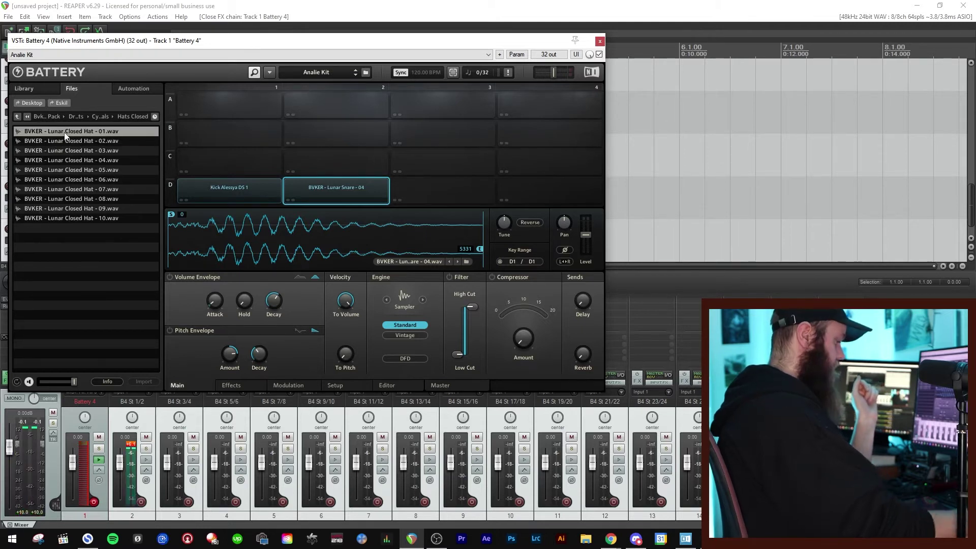
pyautogui.click(93, 143)
pyautogui.moveTo(93, 143); pyautogui.dragTo(460, 192)
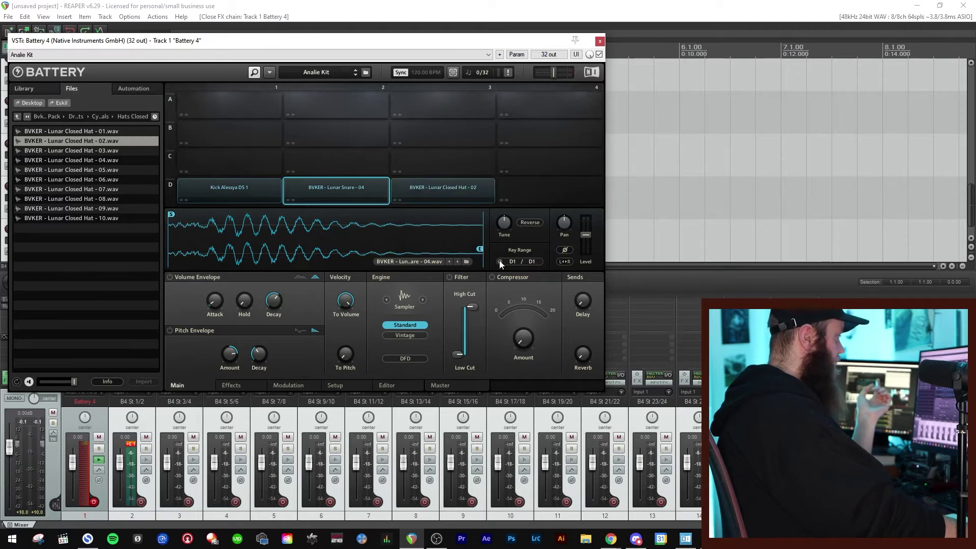
# - Use MIDI learn for the snare cell's key range and set the closed hat cell's key range to C#1
pyautogui.click(500, 262)
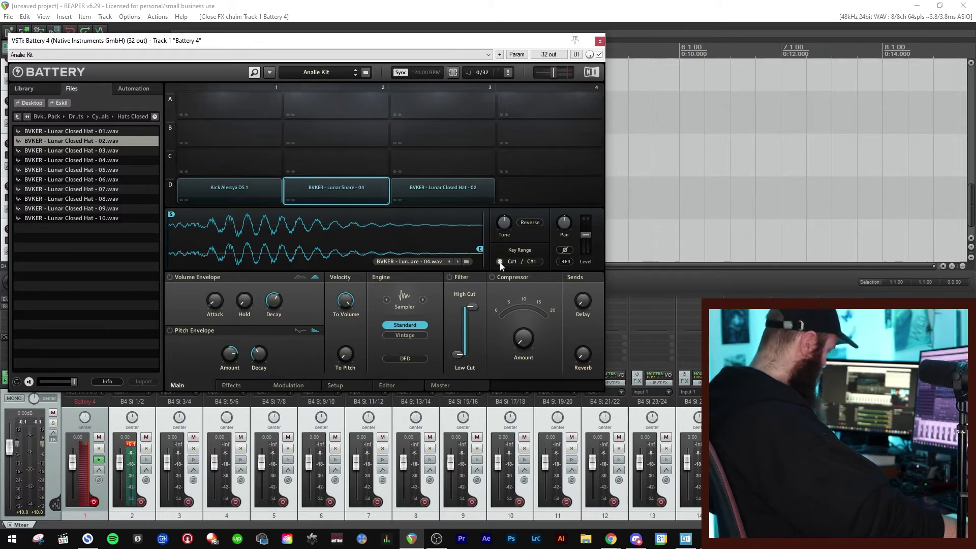
pyautogui.click(453, 199)
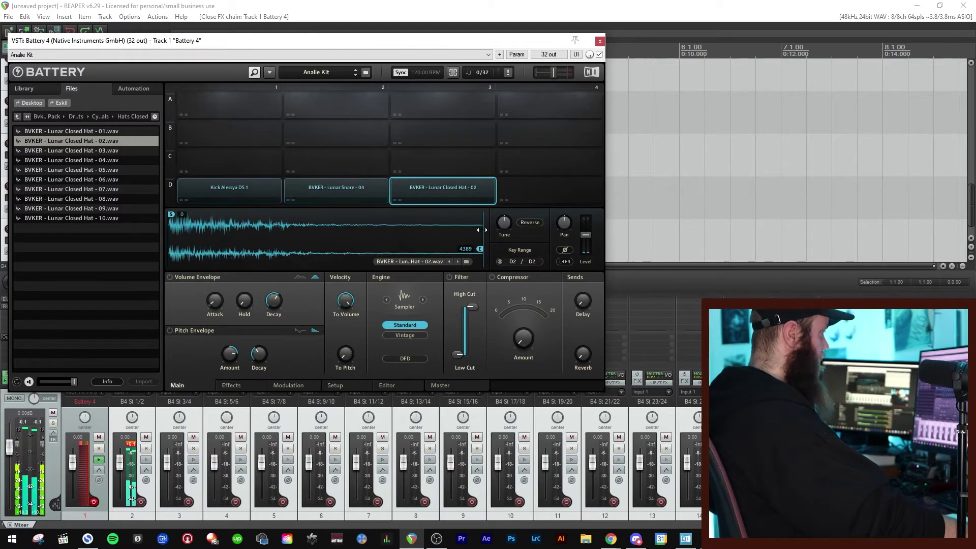
pyautogui.click(500, 262)
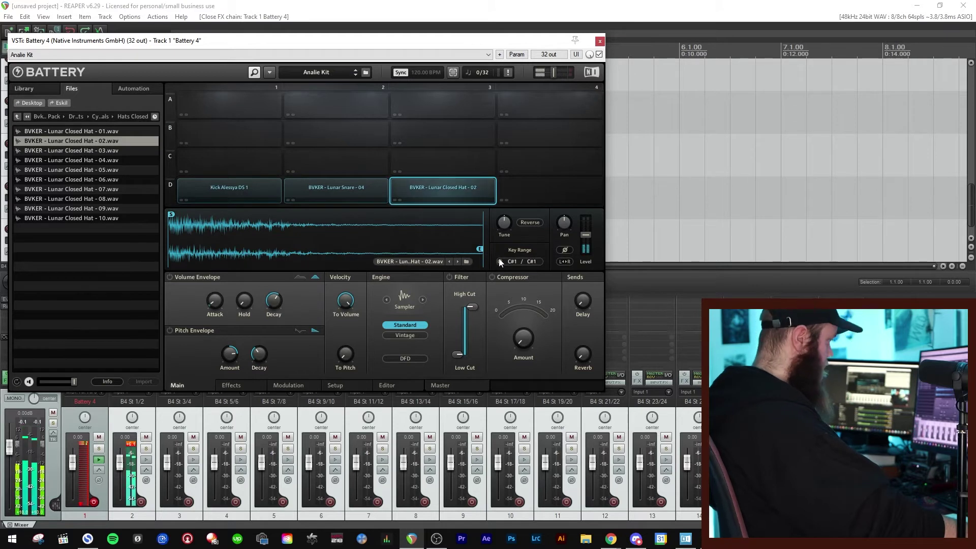
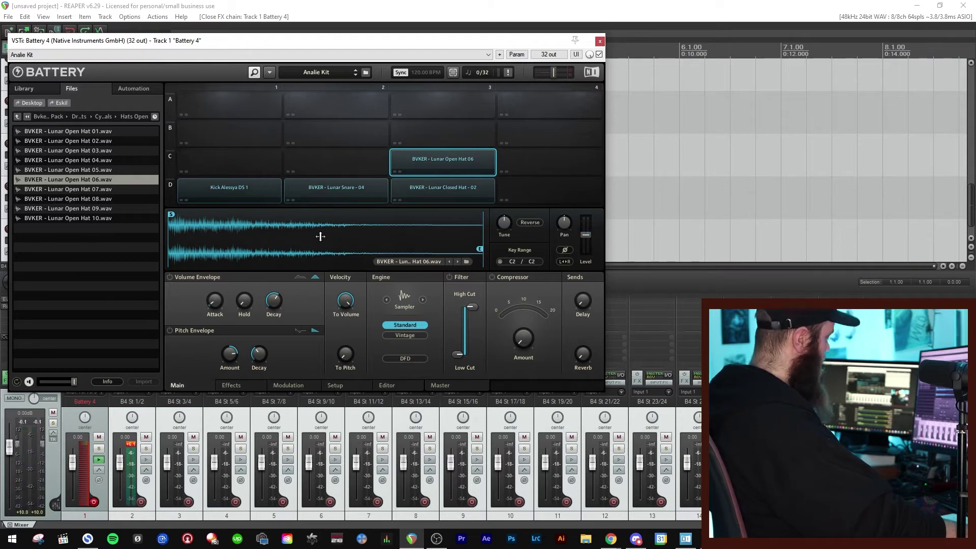
# - Play the closed and open hat cells and assign the Lunar Open Hat 06 cell to voice group 1 - Hihats
pyautogui.click(470, 188)
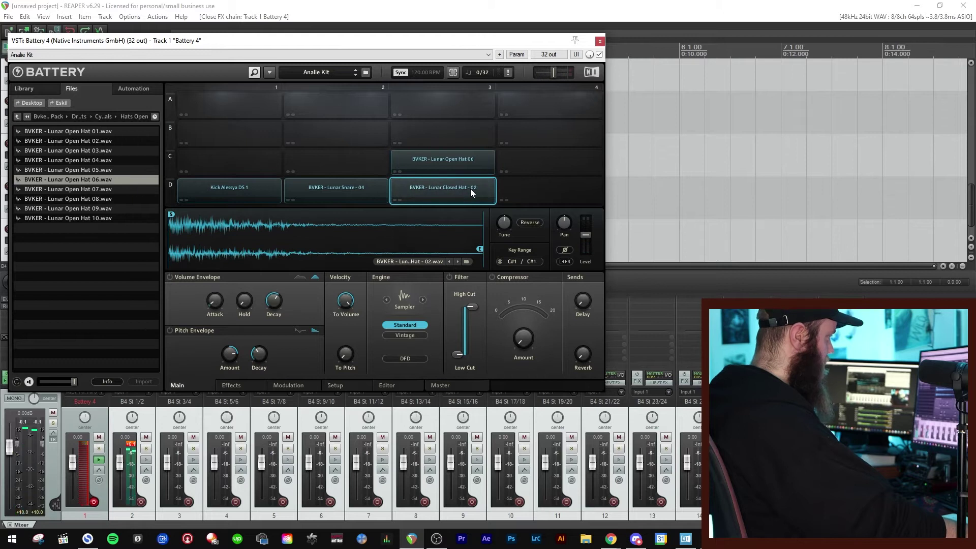
pyautogui.click(451, 171)
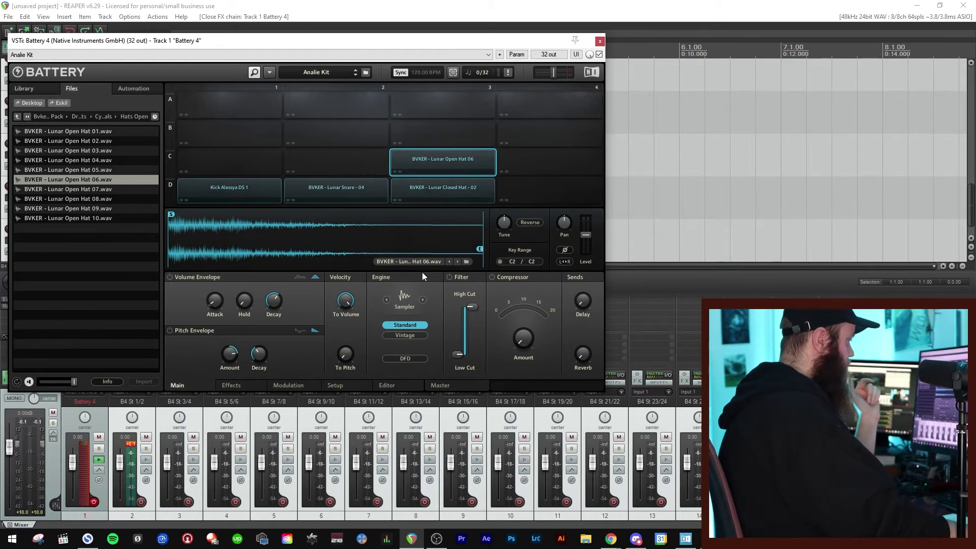
pyautogui.click(343, 385)
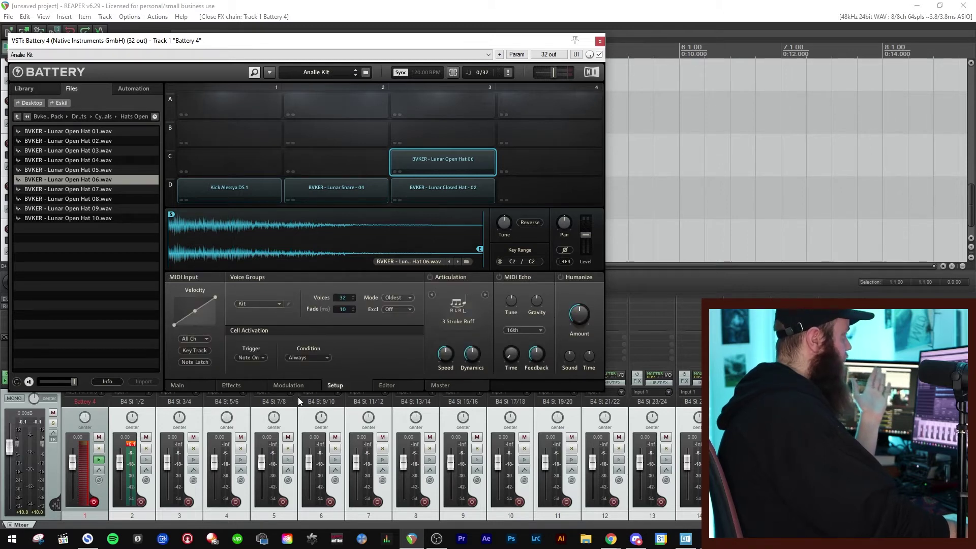
pyautogui.click(279, 303)
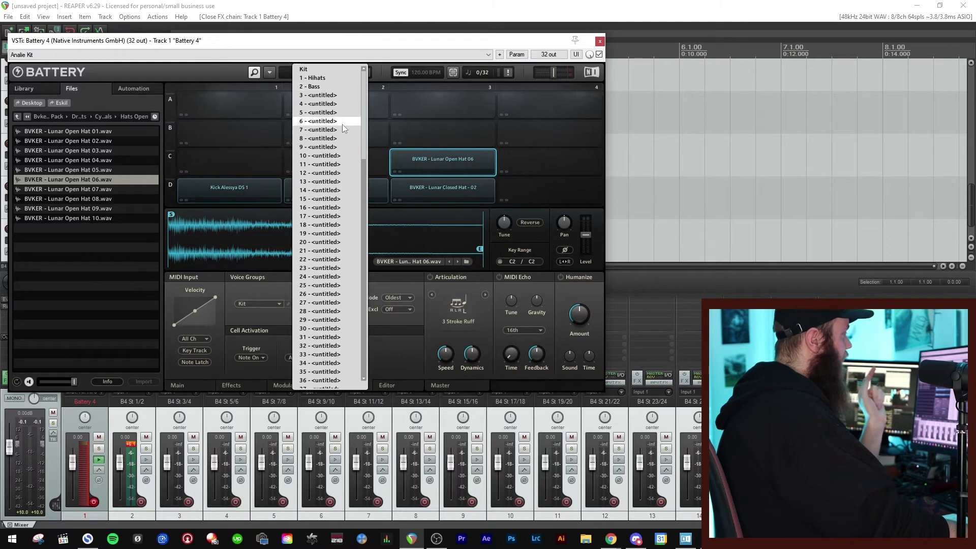
pyautogui.click(318, 79)
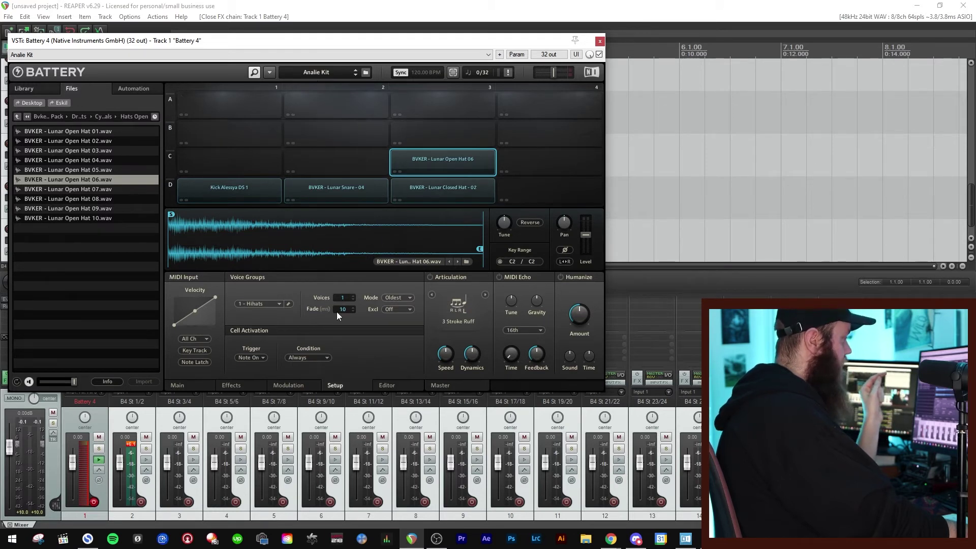
# - Assign the Lunar Closed Hat - 02 cell to voice group 1 - Hihats and play the open hat cell to test the choke
pyautogui.click(342, 189)
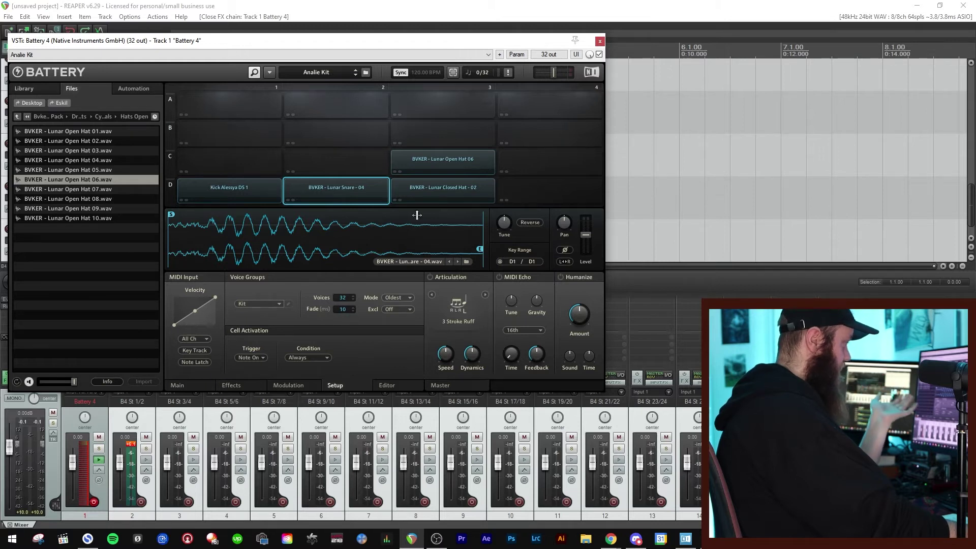
pyautogui.click(439, 162)
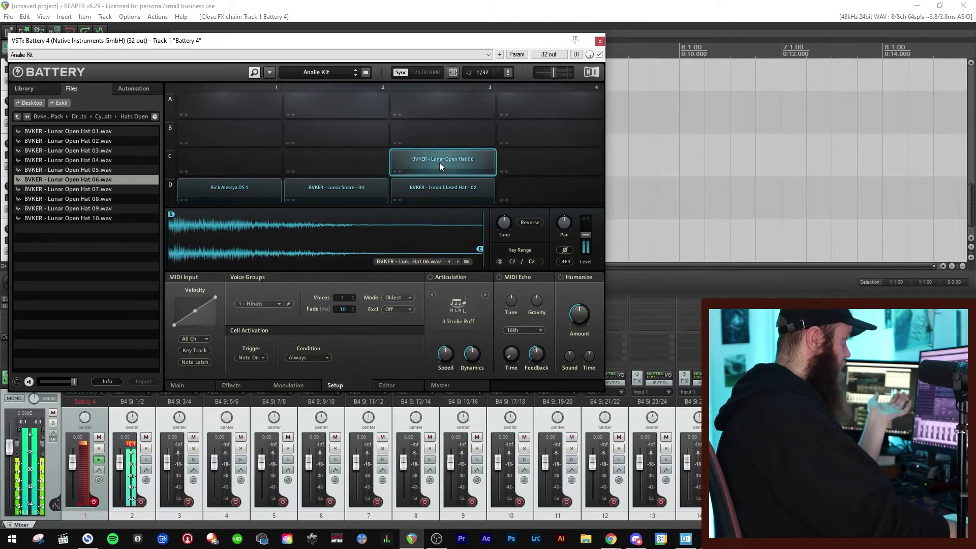
pyautogui.click(435, 191)
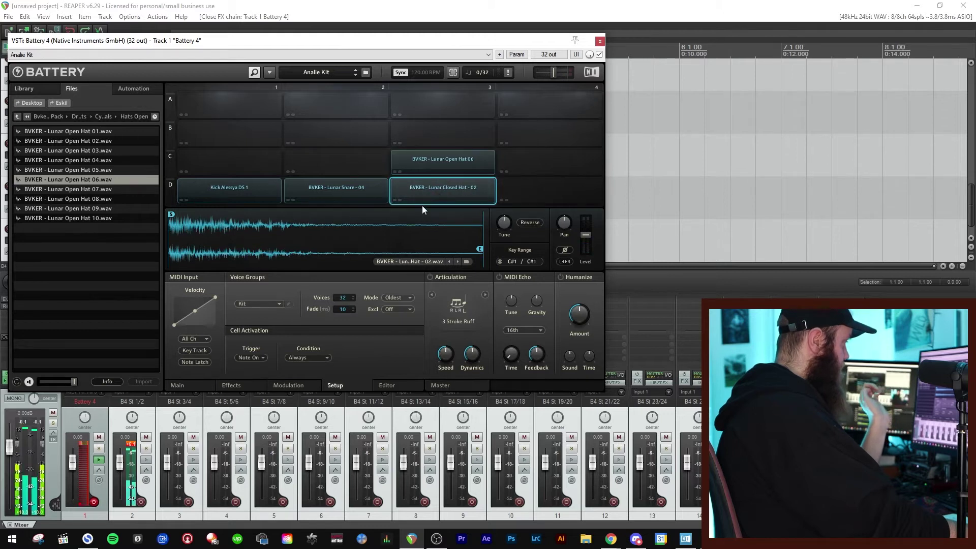
pyautogui.click(280, 305)
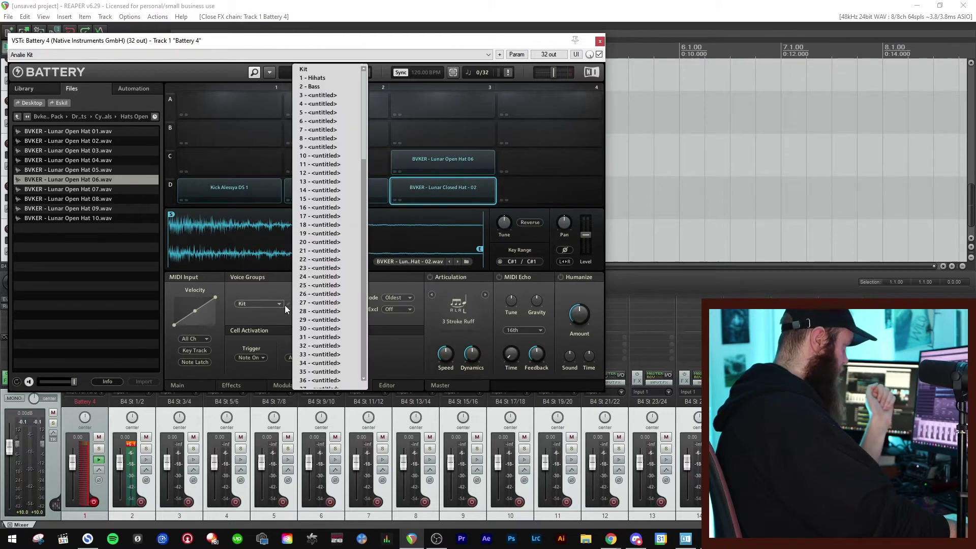
pyautogui.click(316, 77)
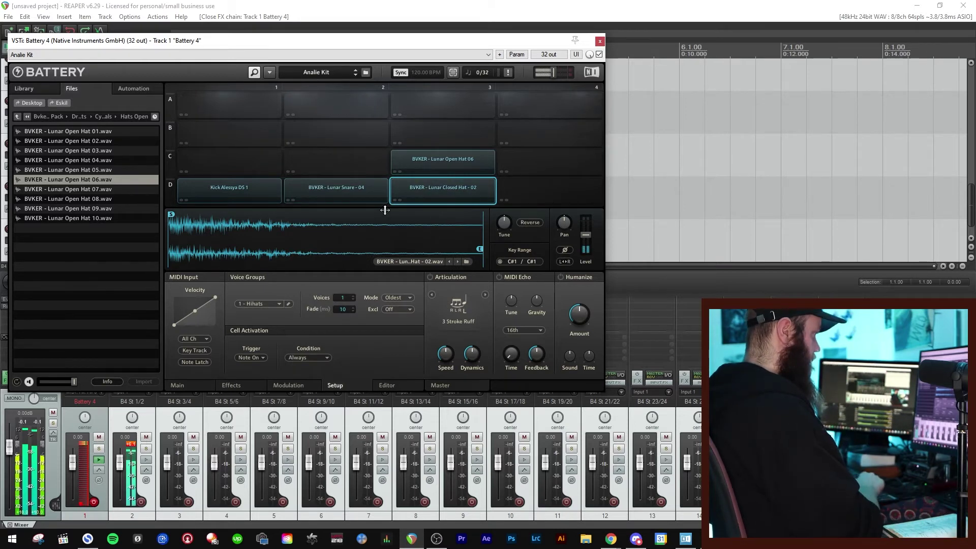
pyautogui.click(431, 155)
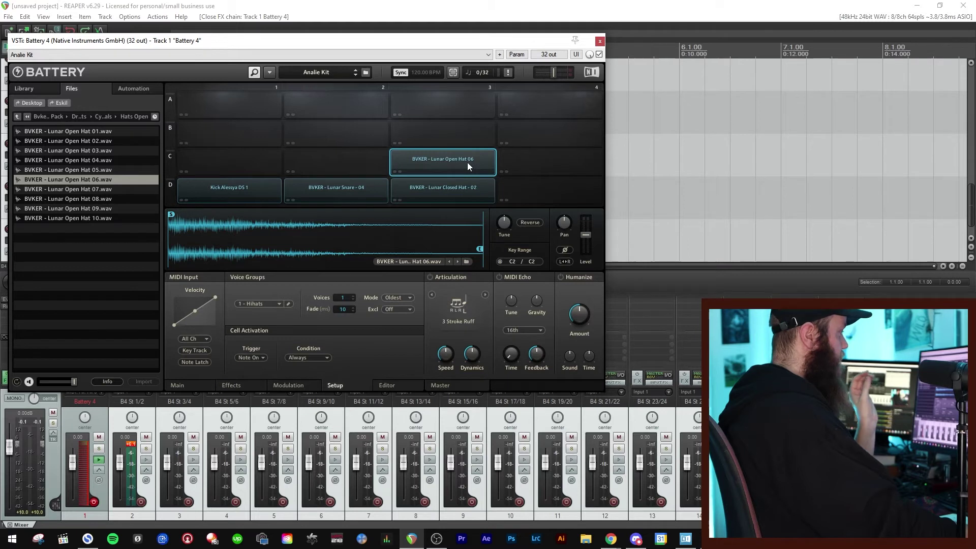
# - Browse up to the Drum Samples folder, open its Choke folder and place Choke.wav in cell D4
pyautogui.click(531, 193)
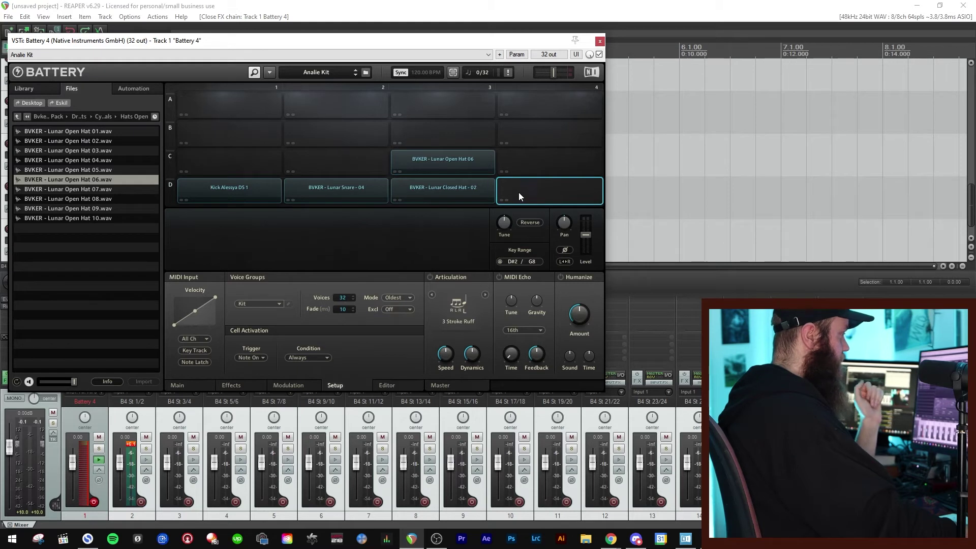
pyautogui.click(17, 116)
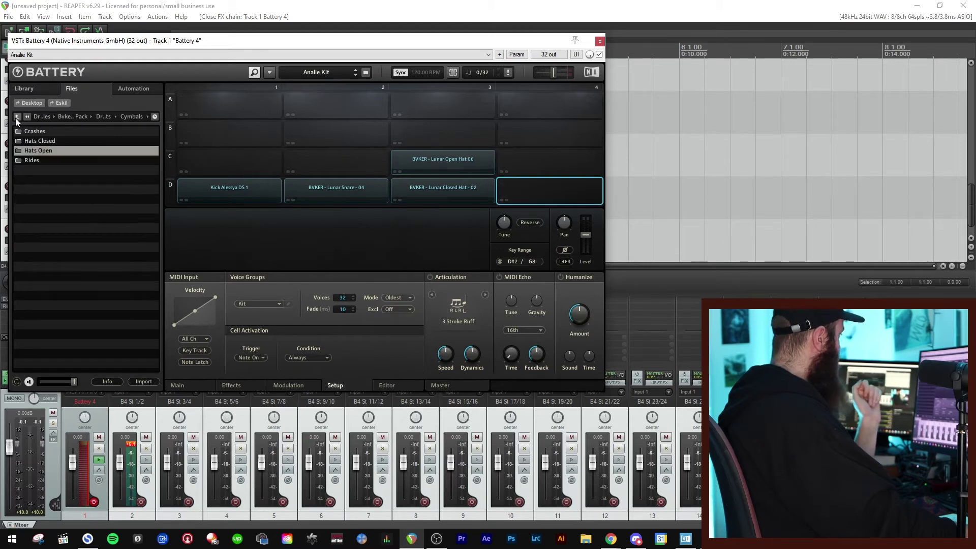
pyautogui.click(16, 117)
pyautogui.click(16, 116)
pyautogui.click(16, 116)
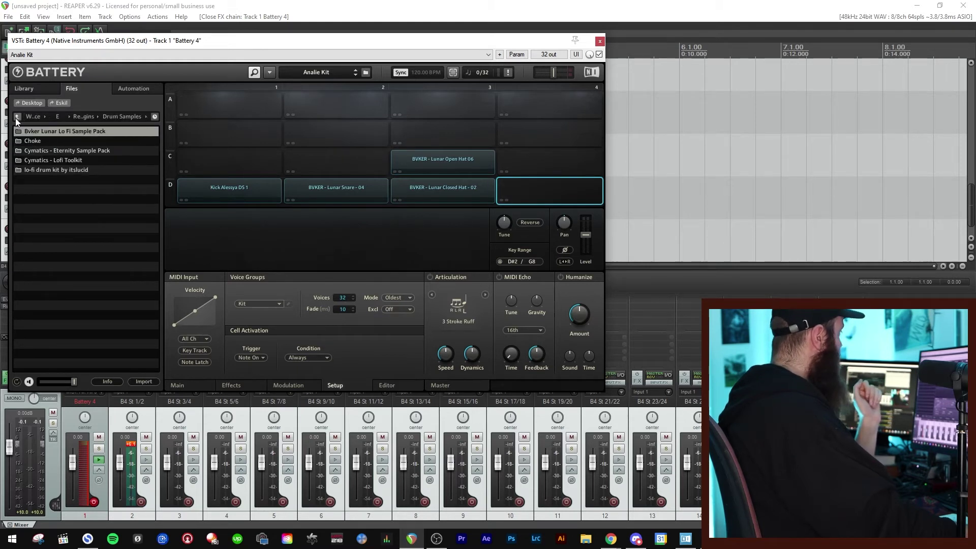
pyautogui.doubleClick(31, 139)
pyautogui.moveTo(31, 133); pyautogui.dragTo(536, 195)
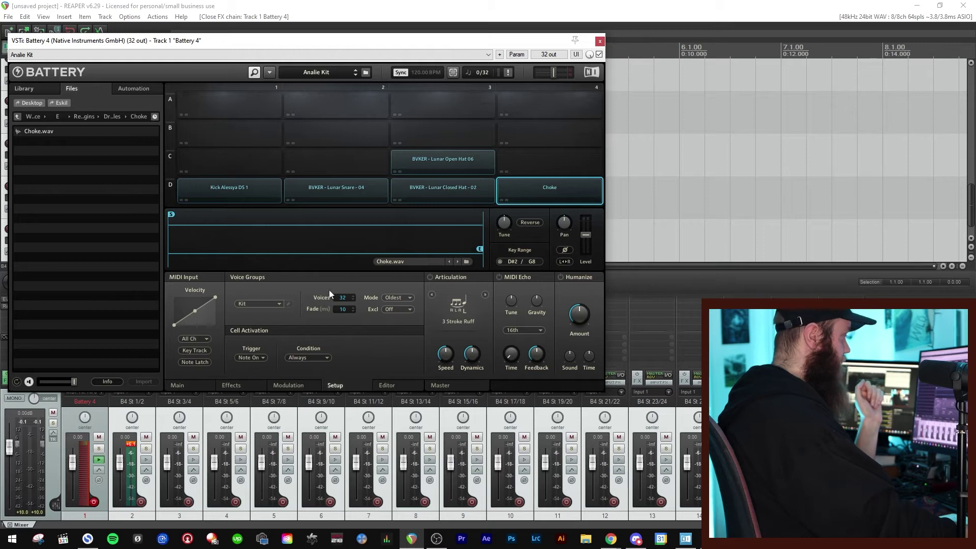
# - Assign the Choke cell to voice group 1 - Hihats and set its key range to A-1 using MIDI learn
pyautogui.click(272, 303)
pyautogui.click(317, 83)
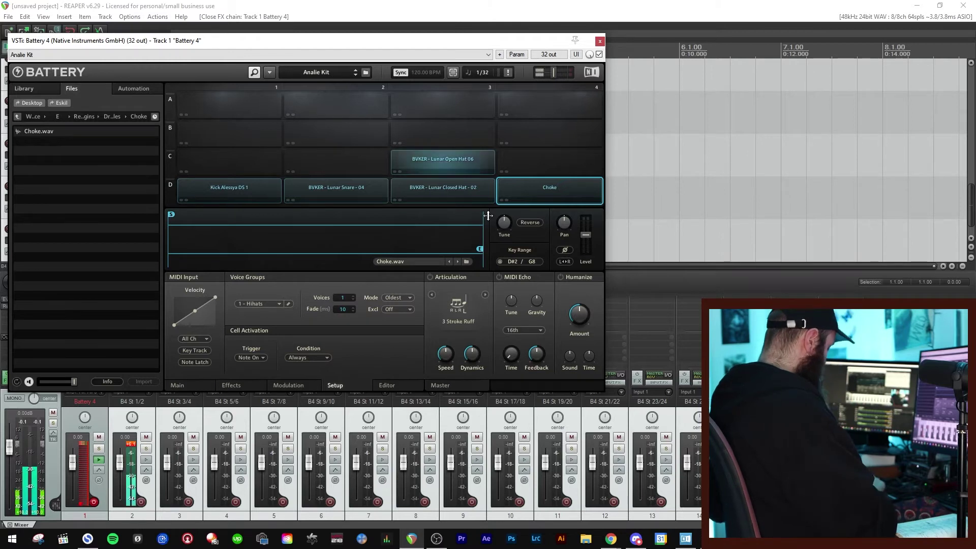
pyautogui.click(500, 261)
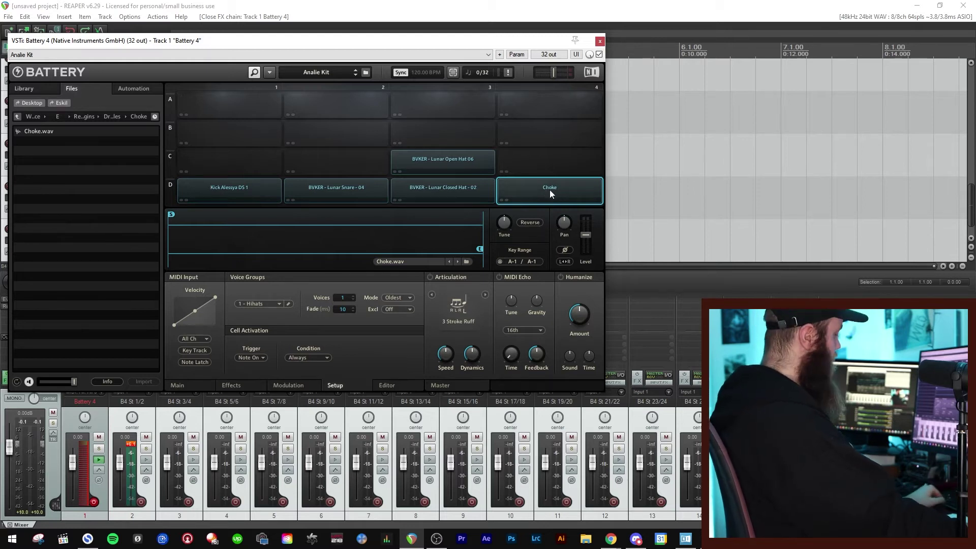
# - Copy the Choke cell to C4, assign the copy to voice group 3 and name that group Cymbals
pyautogui.moveTo(550, 190); pyautogui.dragTo(551, 166)
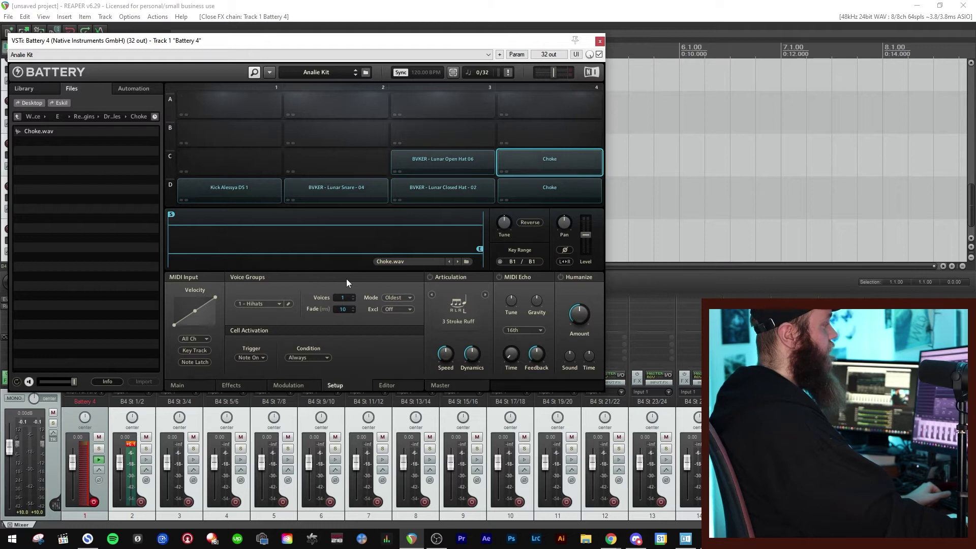
pyautogui.click(280, 303)
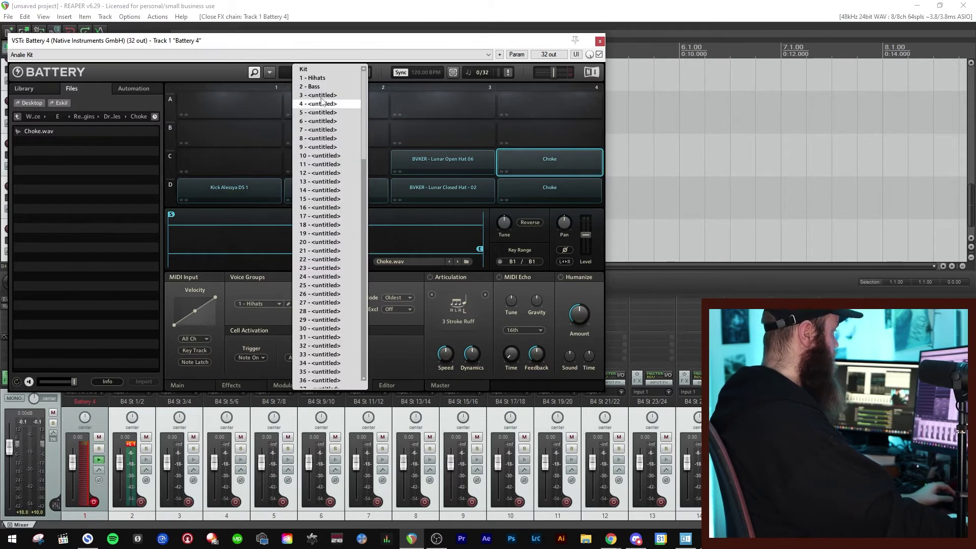
pyautogui.click(318, 96)
pyautogui.click(289, 303)
pyautogui.write('Cymbals')
pyautogui.press('Return')
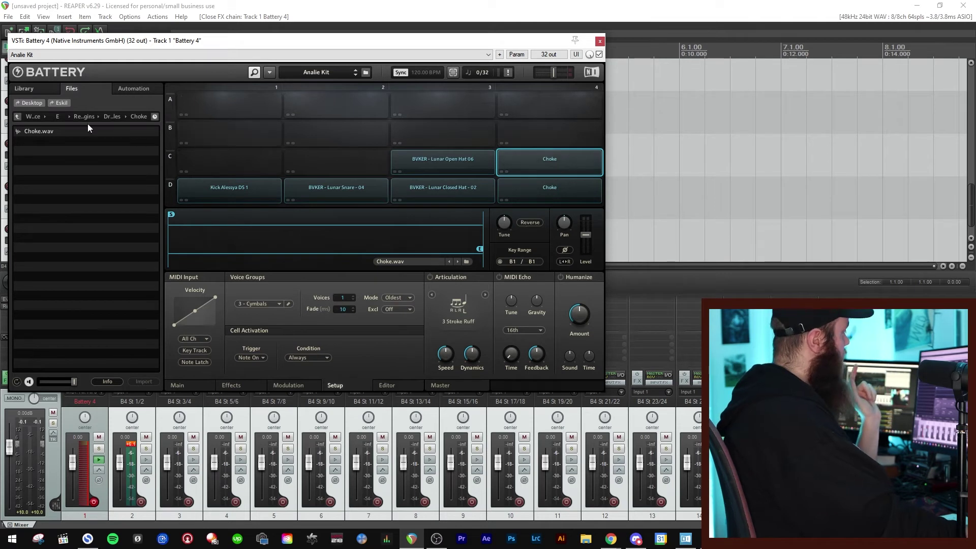
# - Browse the factory library's Chord loops and load Chord[70] B GhostTrain into cell C4
pyautogui.click(17, 117)
pyautogui.click(25, 89)
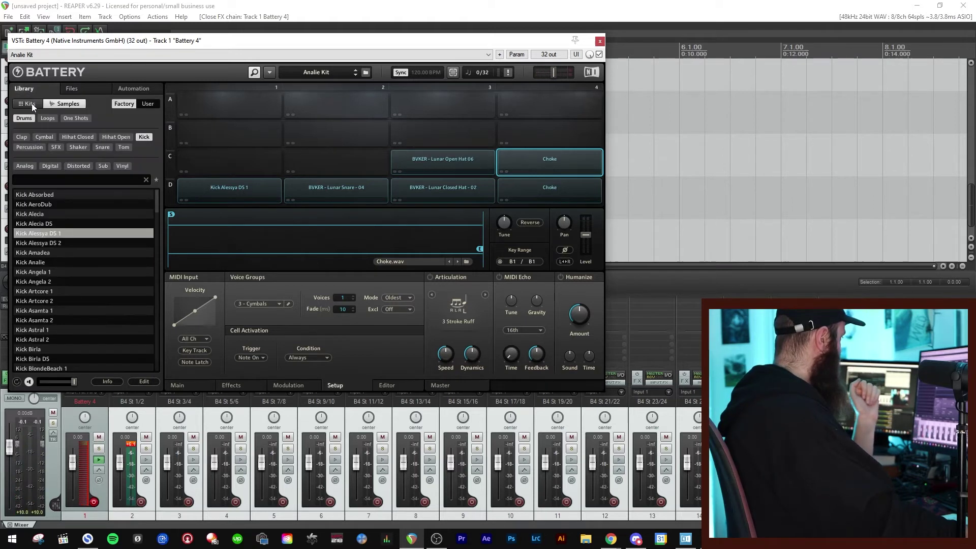
pyautogui.click(48, 118)
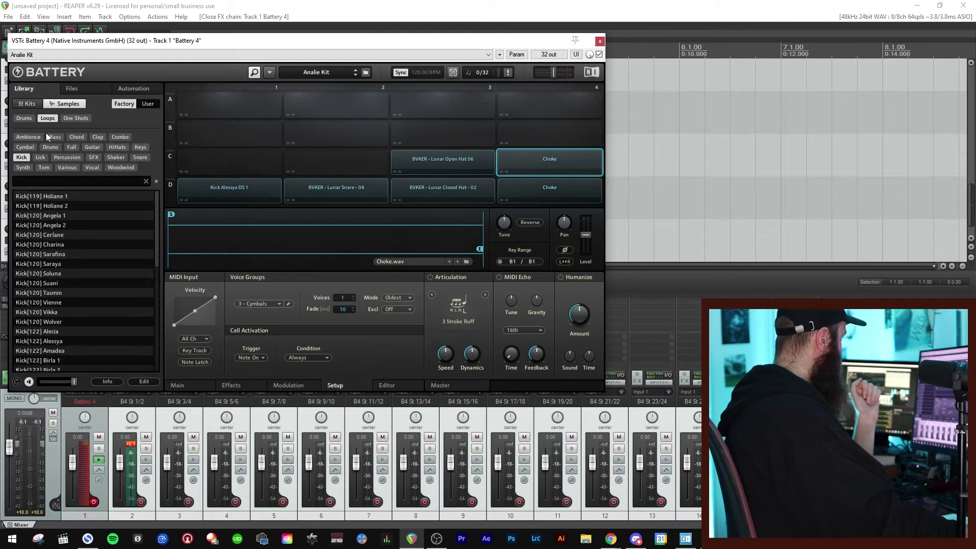
pyautogui.click(78, 137)
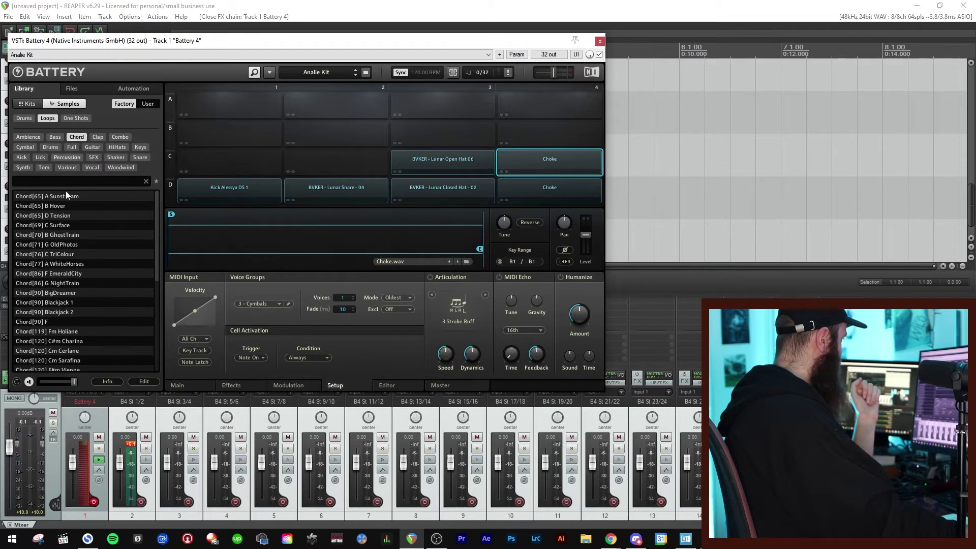
pyautogui.doubleClick(45, 236)
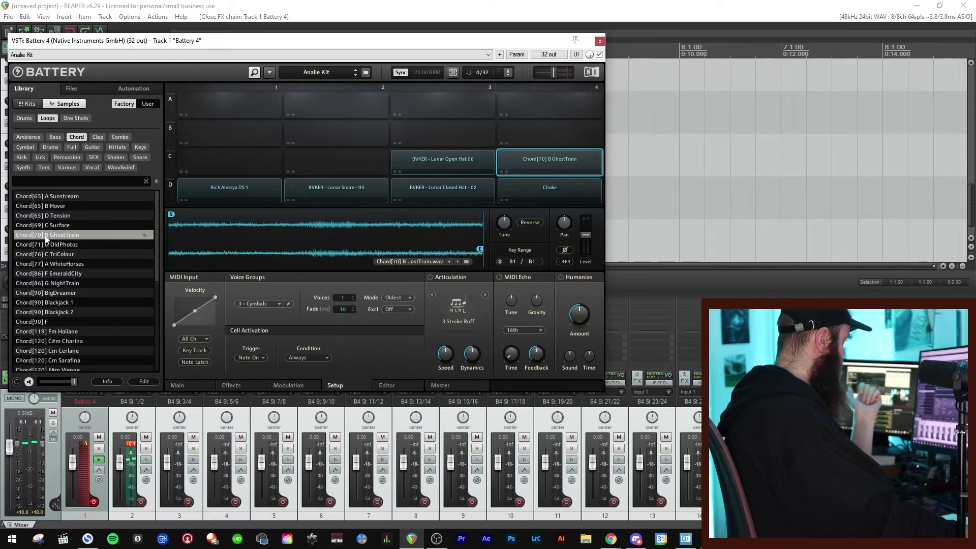
# - Place Chord[70] B GhostTrain in cell C1 and set its key range to G1 using MIDI learn
pyautogui.moveTo(81, 231); pyautogui.dragTo(211, 164)
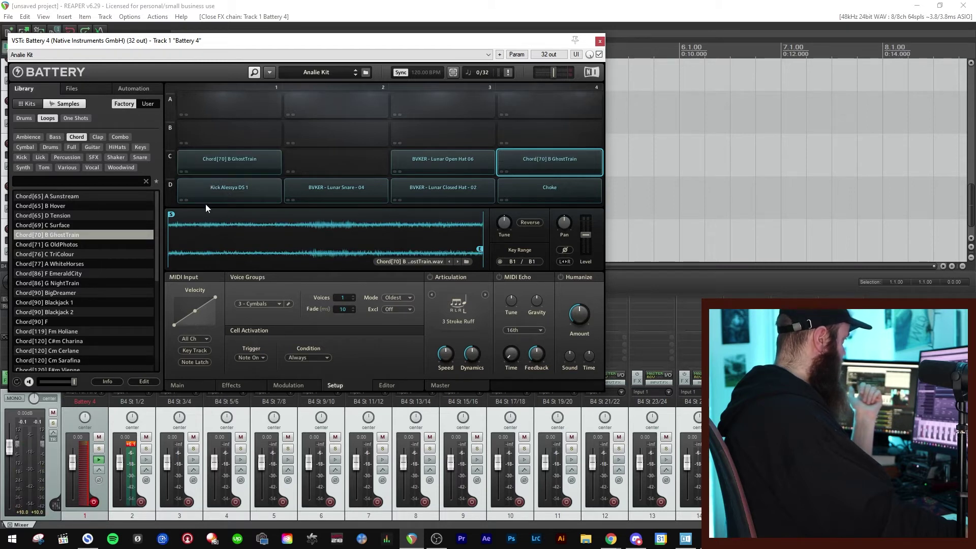
pyautogui.click(233, 155)
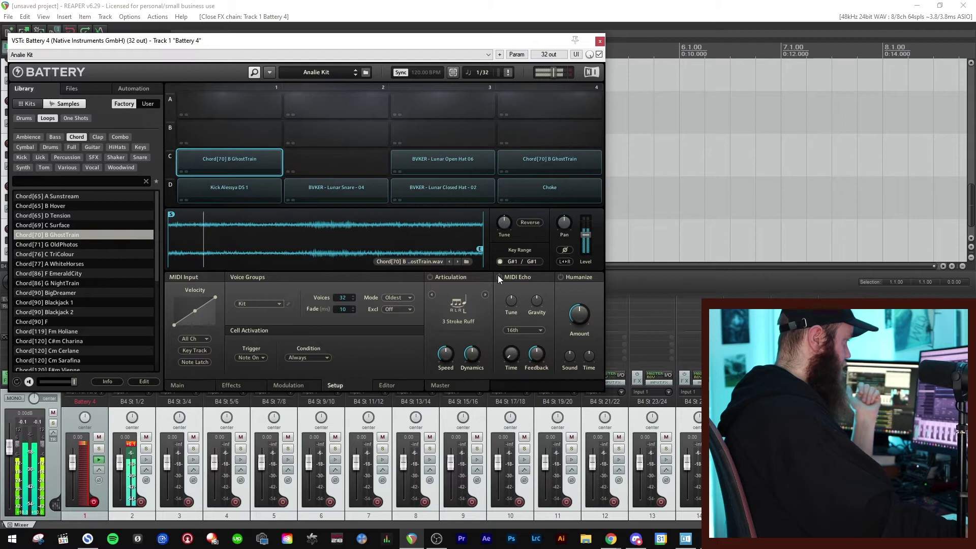
pyautogui.moveTo(470, 351)
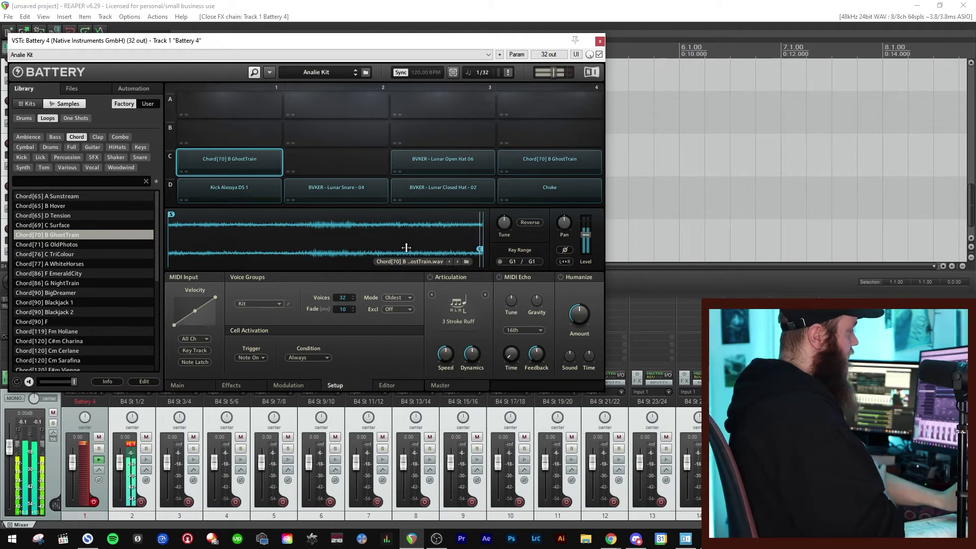
# - Enable the volume envelope of the C1 chord cell, raise its hold to about 16.6 ms and adjust the decay
pyautogui.click(185, 385)
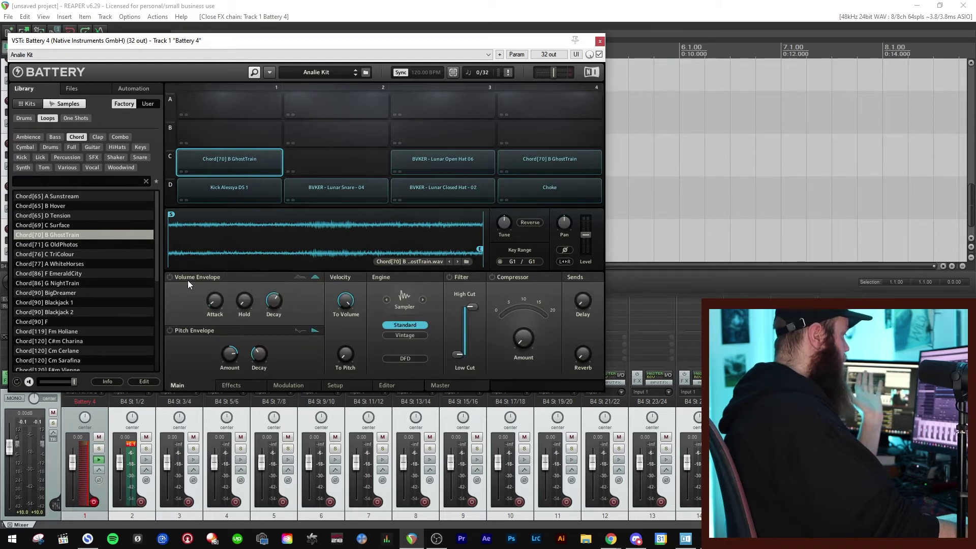
pyautogui.click(170, 277)
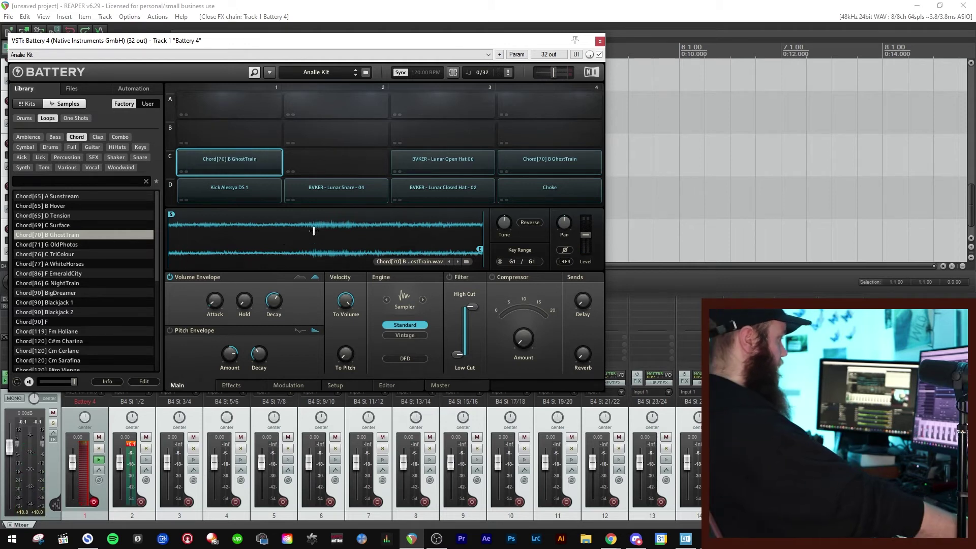
pyautogui.moveTo(242, 299); pyautogui.dragTo(273, 288)
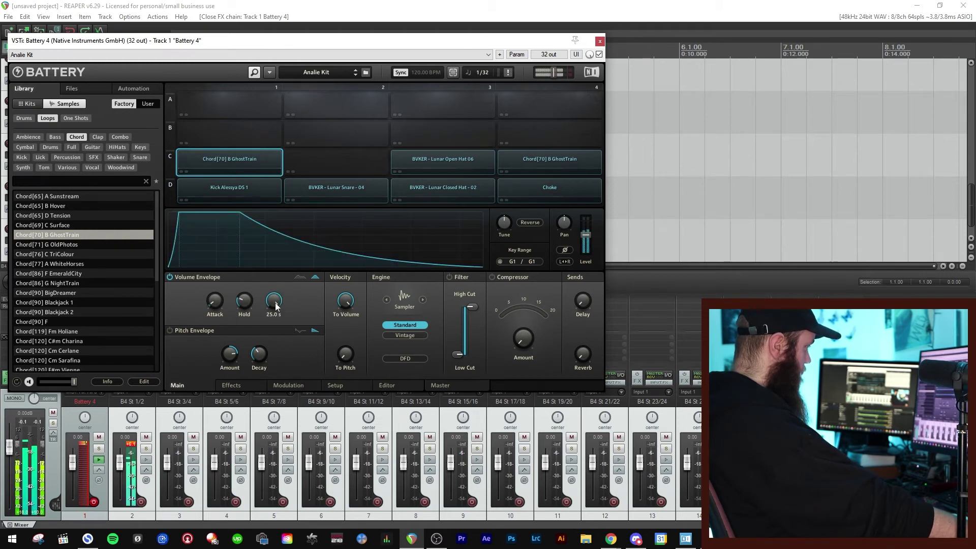
pyautogui.moveTo(275, 304); pyautogui.dragTo(272, 304)
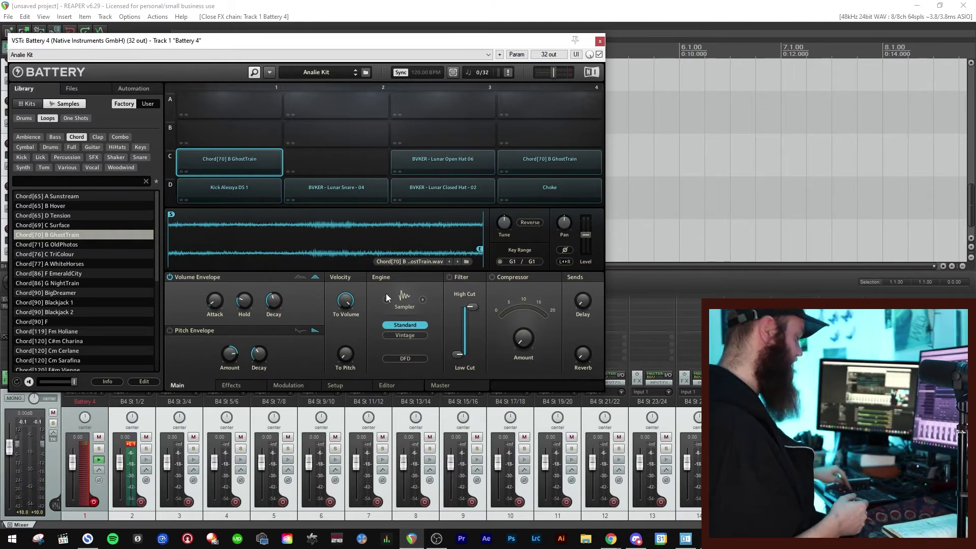
# - Switch the C1 chord cell's volume envelope to the type with sustain and release
pyautogui.click(300, 277)
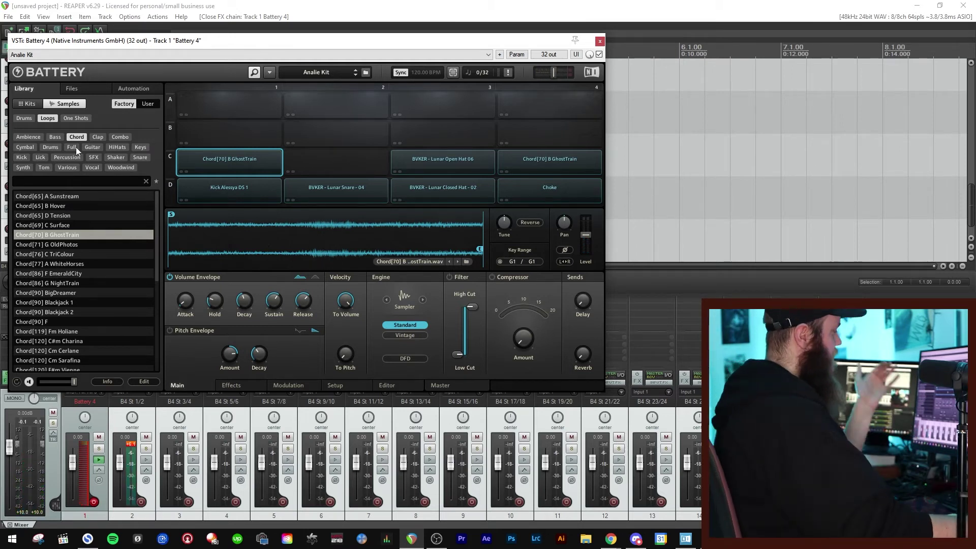
pyautogui.moveTo(279, 301)
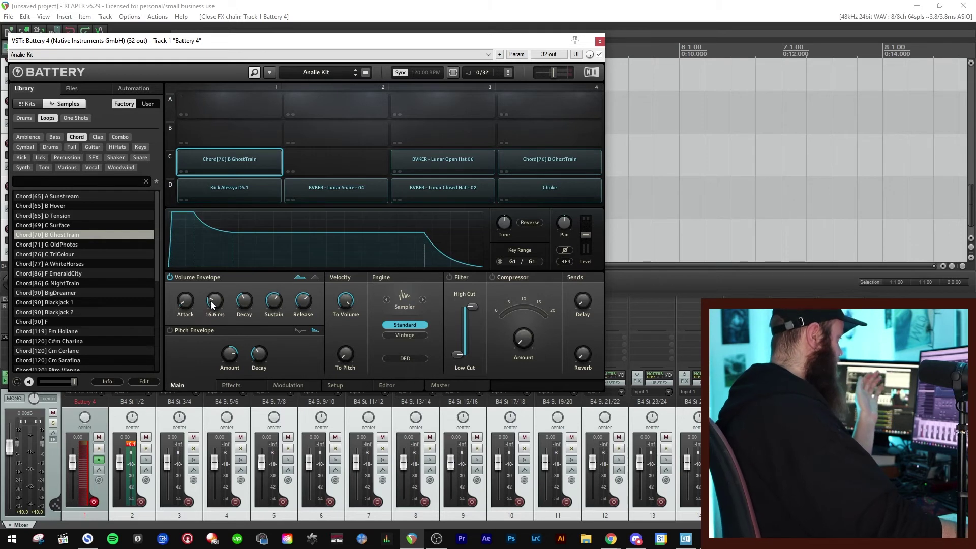
pyautogui.moveTo(188, 301)
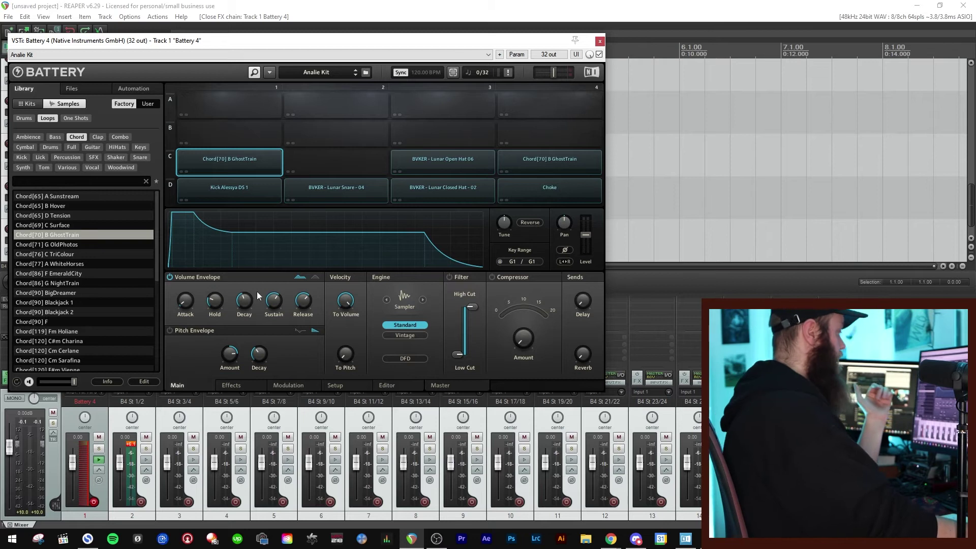
# - Compare both envelope types on the Lunar Open Hat 06 cell, and adjust hold and decay in the attack-hold-decay type
pyautogui.click(457, 163)
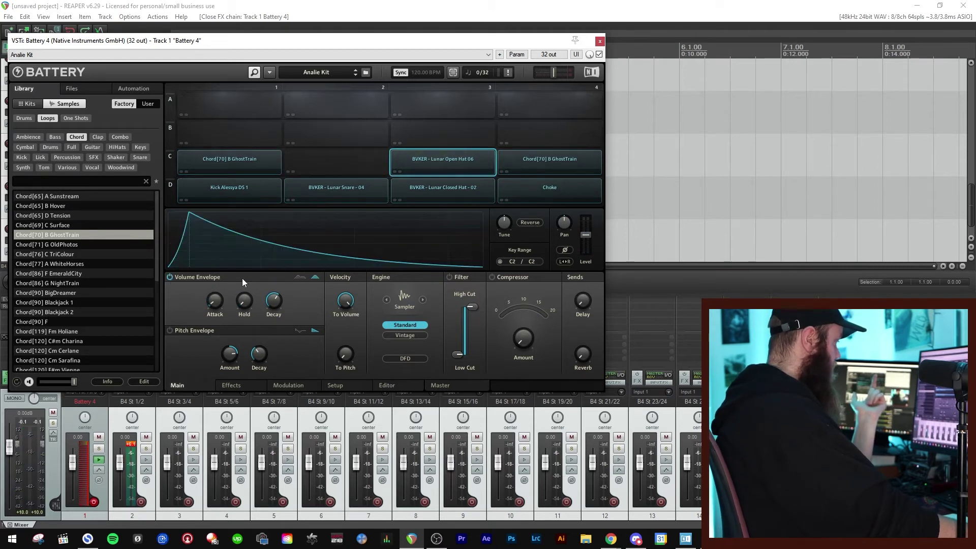
pyautogui.click(300, 278)
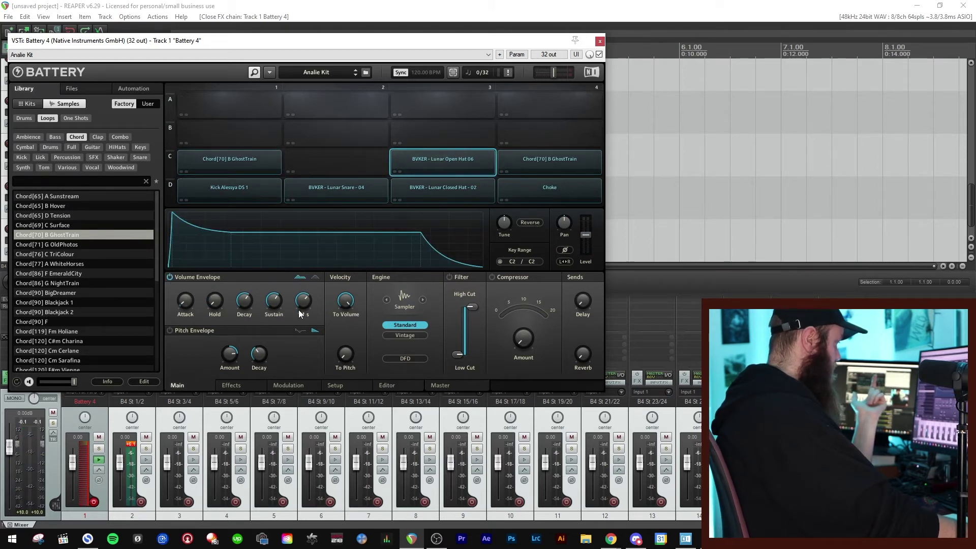
pyautogui.click(315, 277)
pyautogui.moveTo(245, 301); pyautogui.dragTo(269, 326)
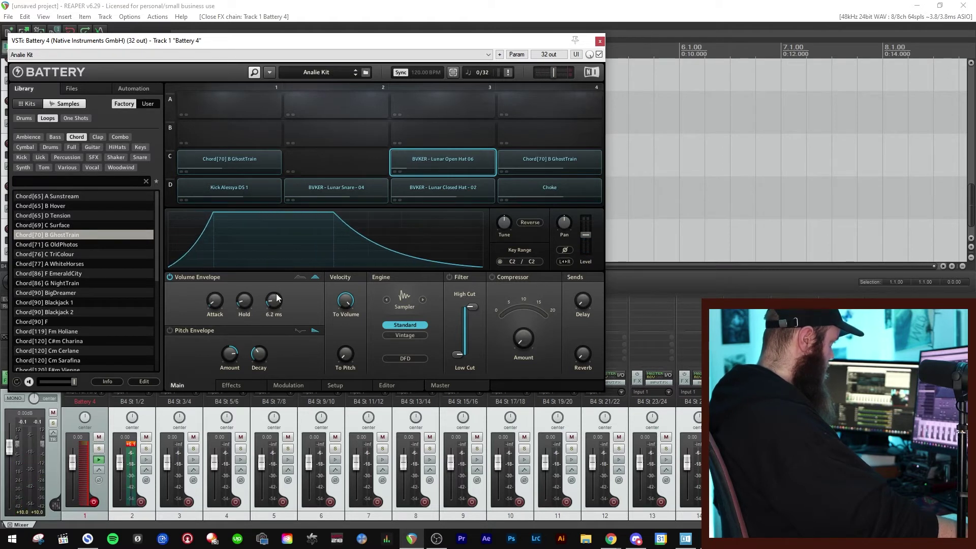
pyautogui.scroll(3, 274, 300)
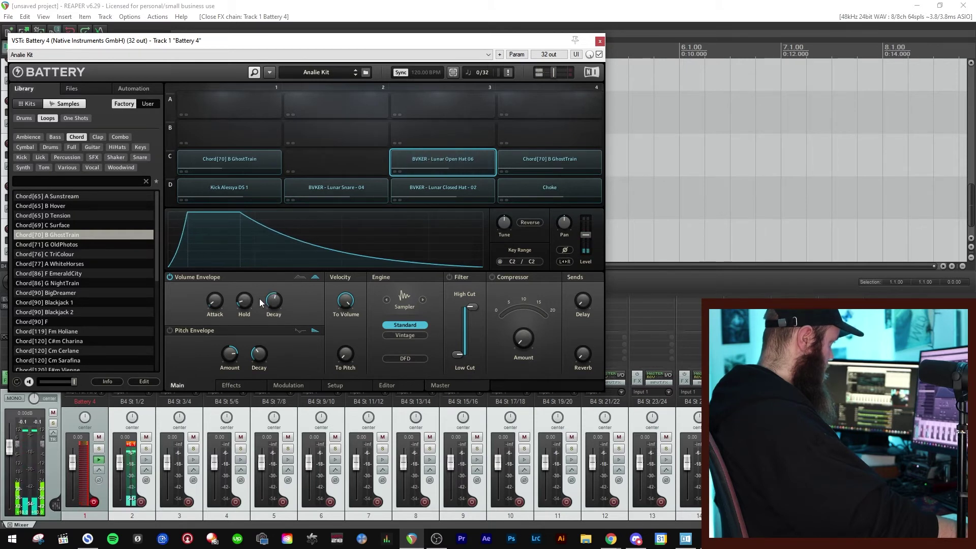
# - Fine-tune the open hat envelope's hold to about 1.7 ms and switch it to the type with sustain and release
pyautogui.moveTo(245, 301); pyautogui.dragTo(245, 312)
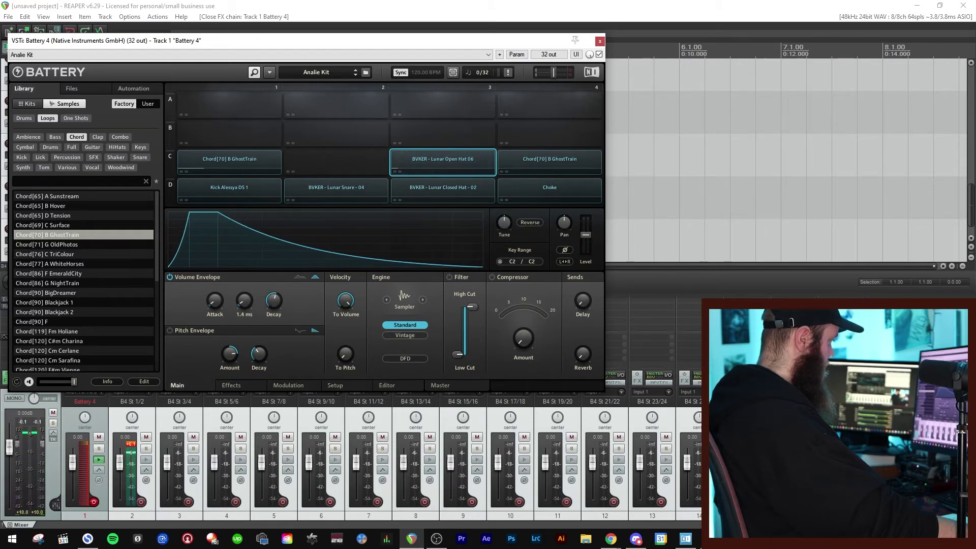
pyautogui.scroll(5, 245, 300)
pyautogui.scroll(-3, 245, 301)
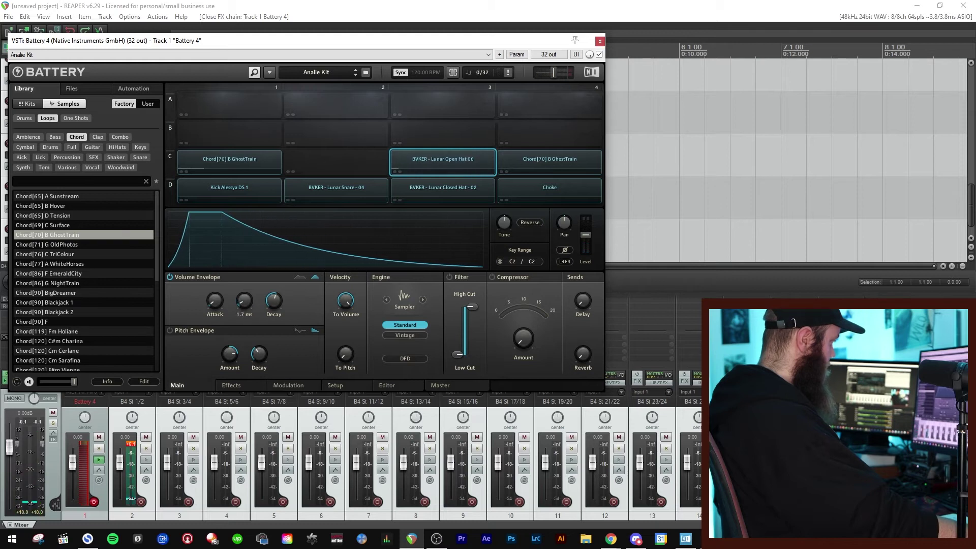
pyautogui.click(300, 278)
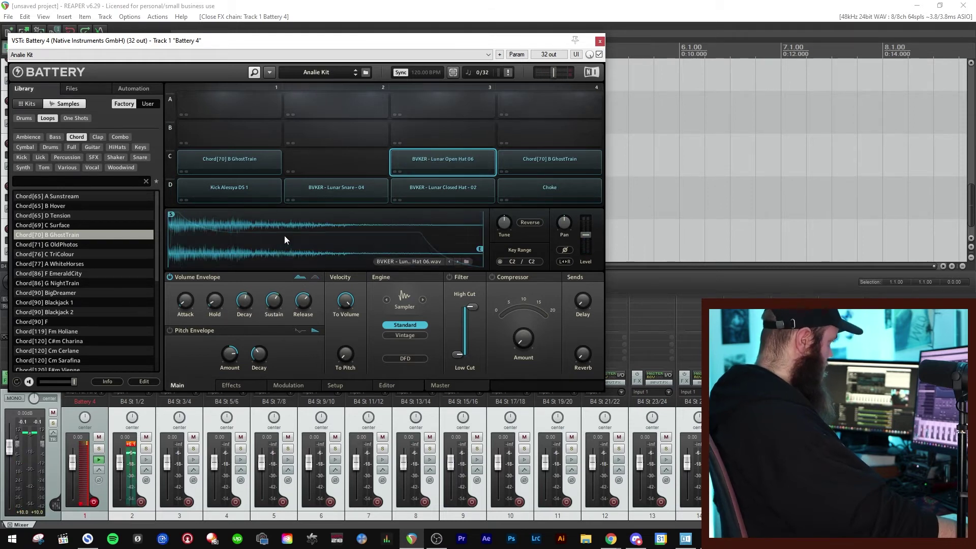
pyautogui.moveTo(246, 301)
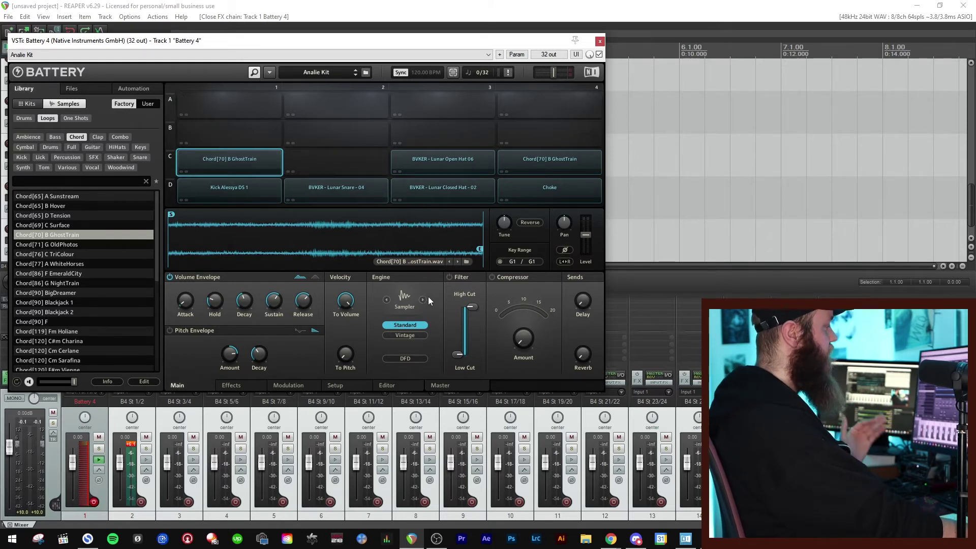
# - Change the C1 chord cell's engine to Stretch, try its speed control and move the plugin window slightly lower
pyautogui.moveTo(454, 305)
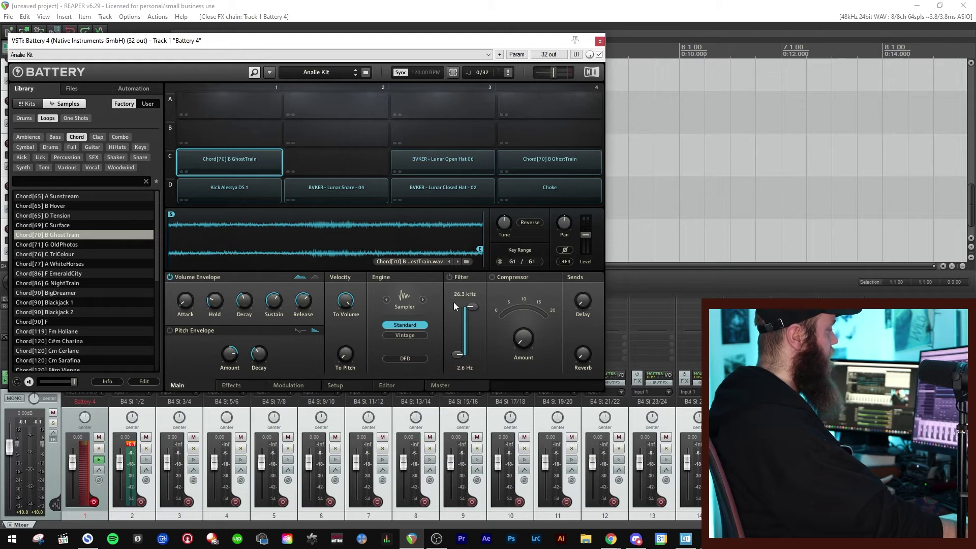
pyautogui.click(422, 300)
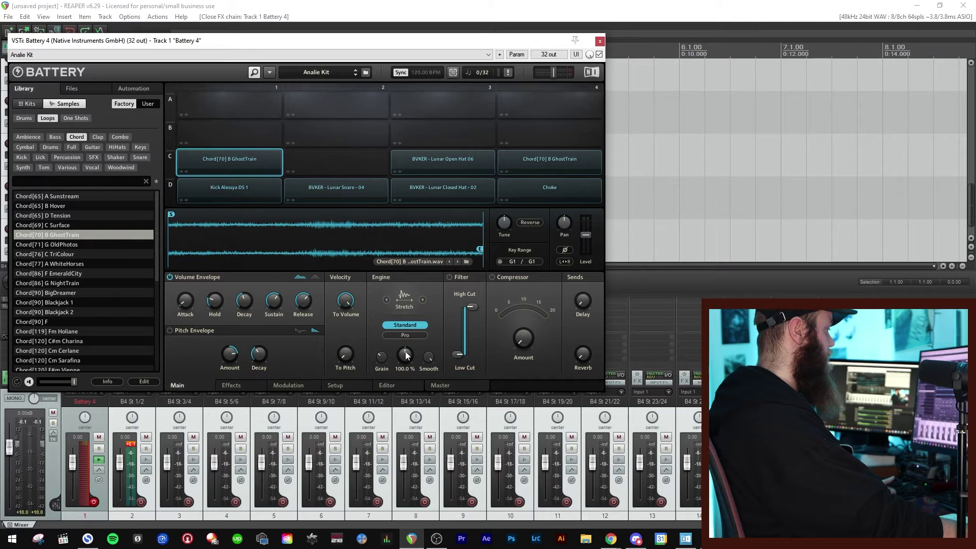
pyautogui.moveTo(405, 354); pyautogui.dragTo(407, 375)
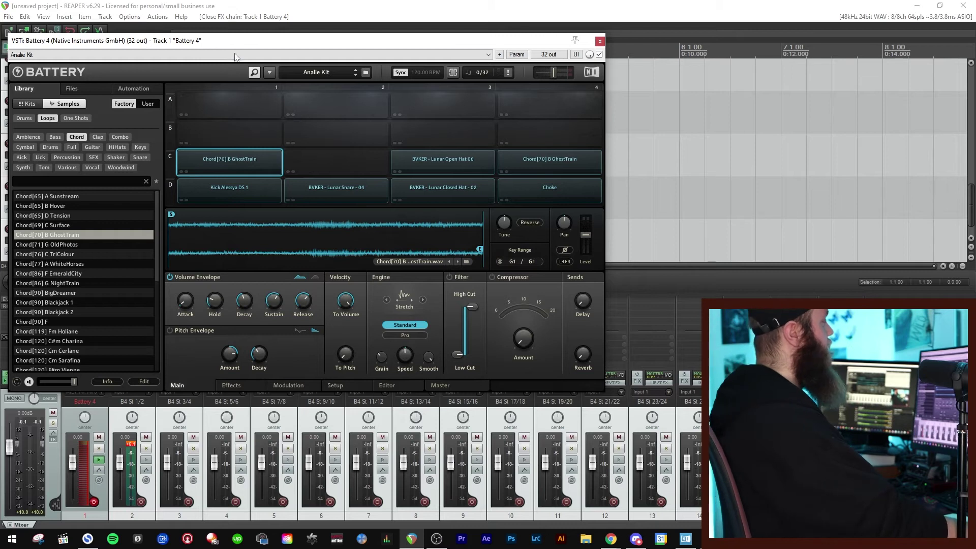
pyautogui.moveTo(222, 50); pyautogui.dragTo(216, 73)
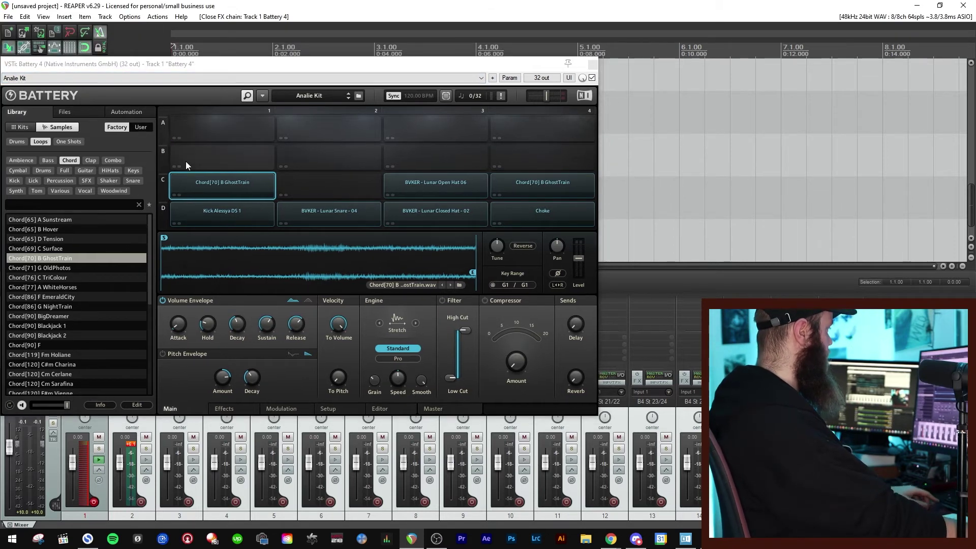
# - Try tuning the C1 Chord[70] B GhostTrain cell down 4 and 8 semitones and back up, and display its volume envelope curve
pyautogui.click(191, 191)
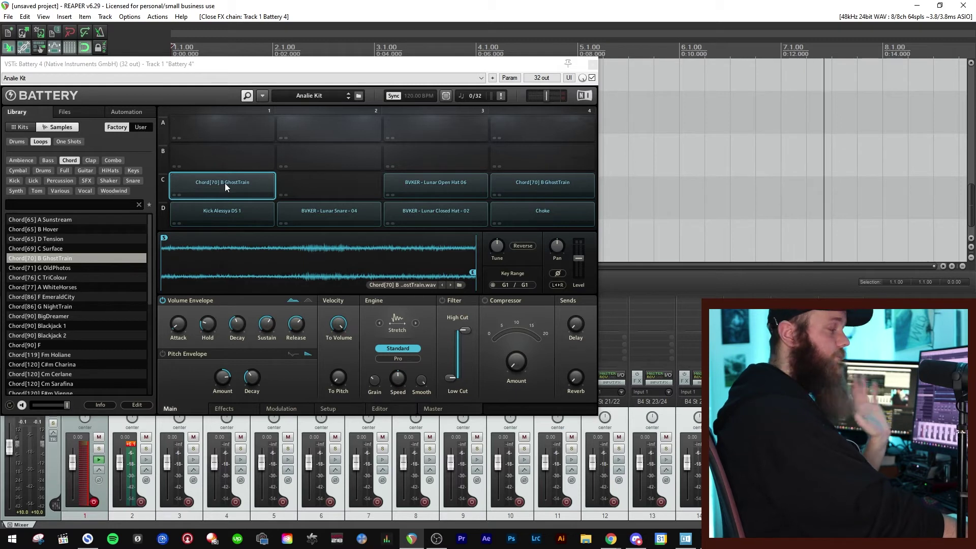
pyautogui.moveTo(498, 246)
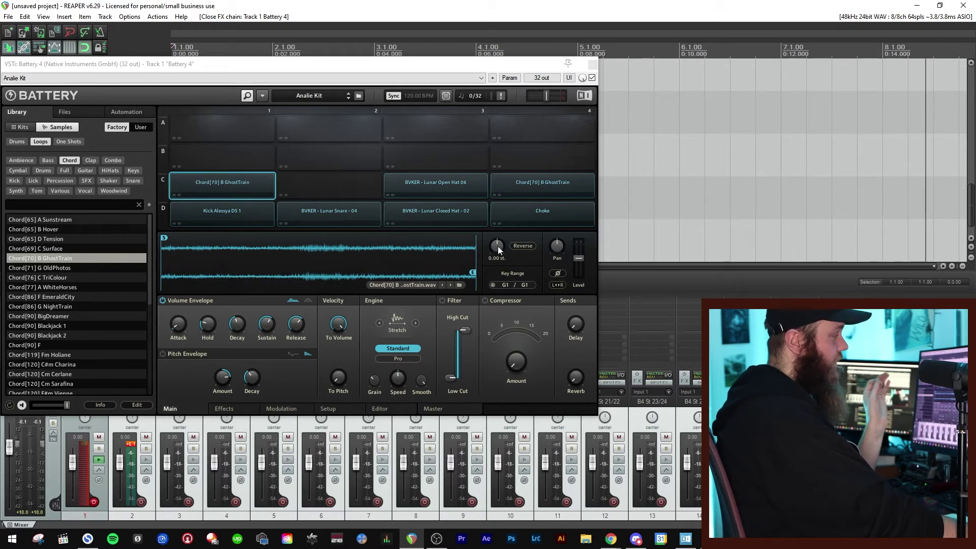
pyautogui.moveTo(498, 245); pyautogui.dragTo(498, 265)
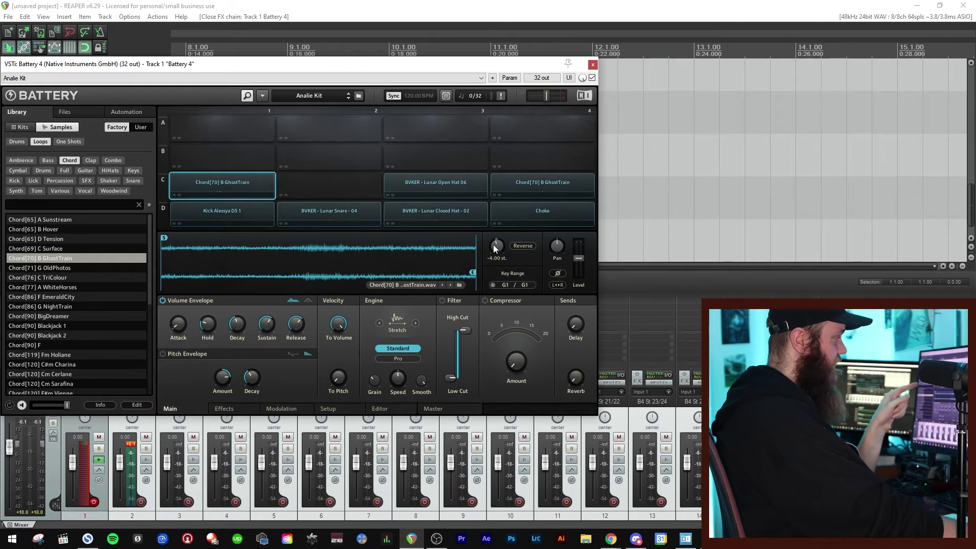
pyautogui.moveTo(496, 245); pyautogui.dragTo(495, 264)
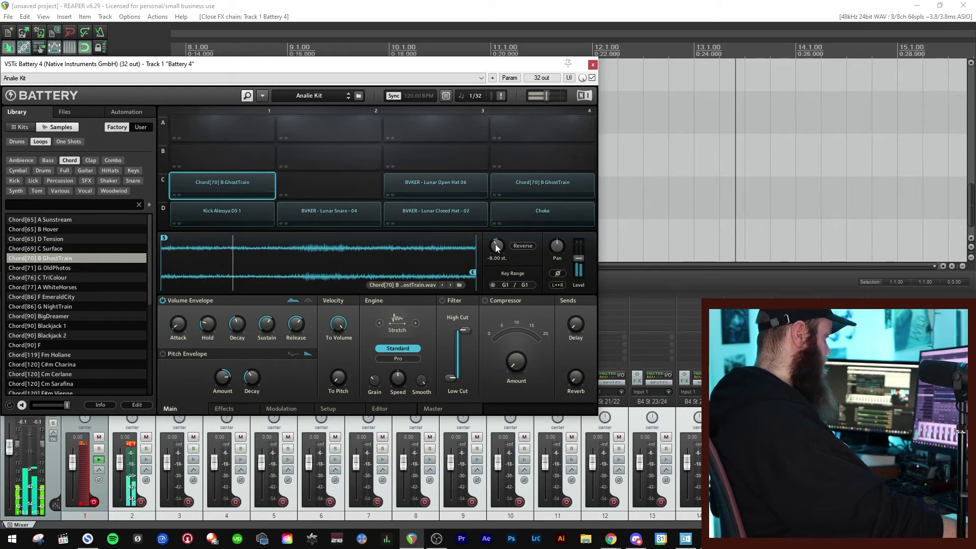
pyautogui.moveTo(497, 247); pyautogui.dragTo(497, 214)
pyautogui.moveTo(497, 247); pyautogui.dragTo(497, 271)
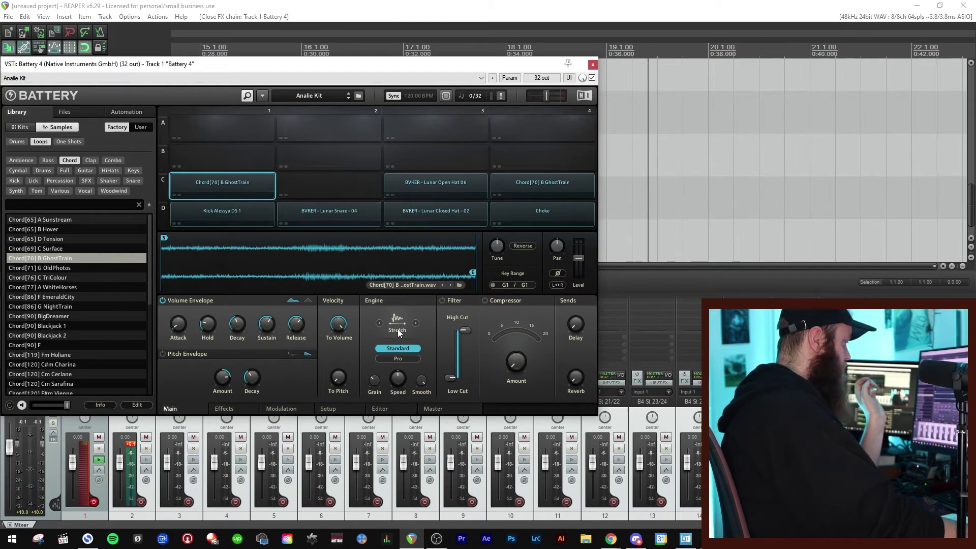
pyautogui.moveTo(394, 380)
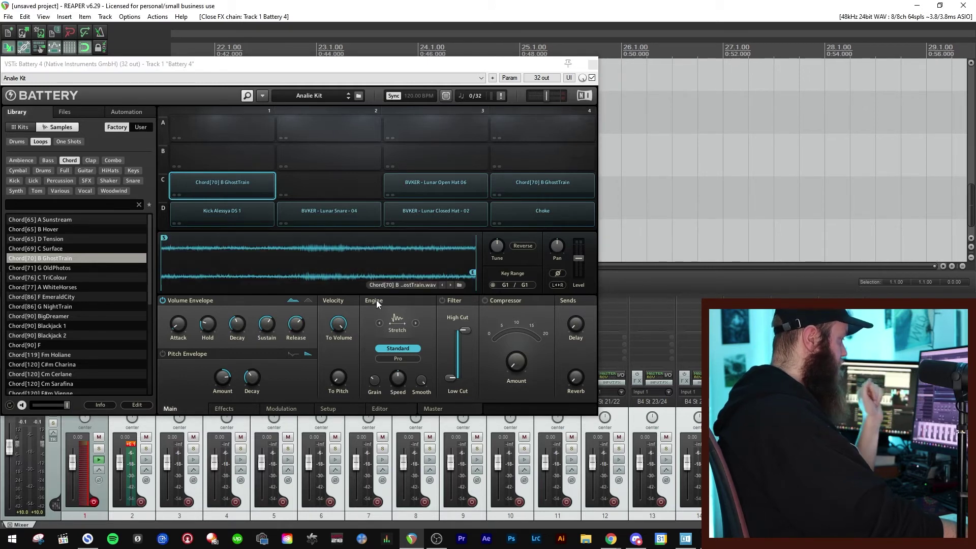
pyautogui.click(164, 301)
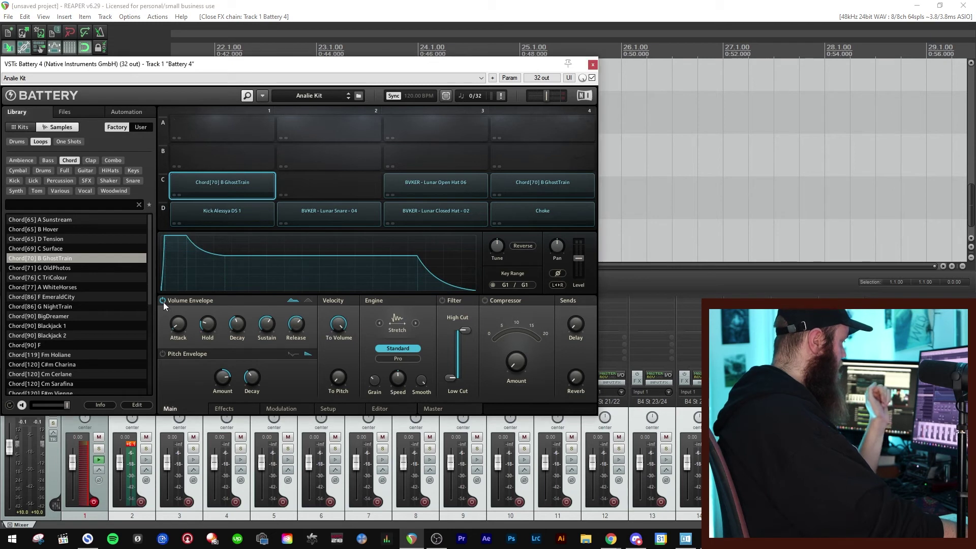
# - Try the filter's high cut on the Lunar Closed Hat - 02 cell and cycle through its engine types back to Sampler
pyautogui.click(398, 214)
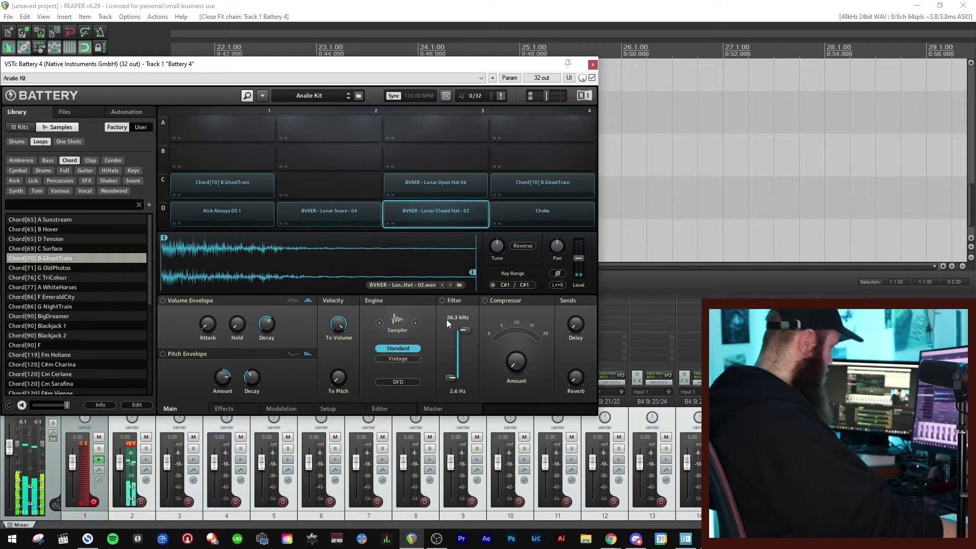
pyautogui.click(442, 300)
pyautogui.moveTo(463, 330)
pyautogui.mouseDown()
pyautogui.moveTo(464, 363)
pyautogui.moveTo(464, 331)
pyautogui.mouseUp()
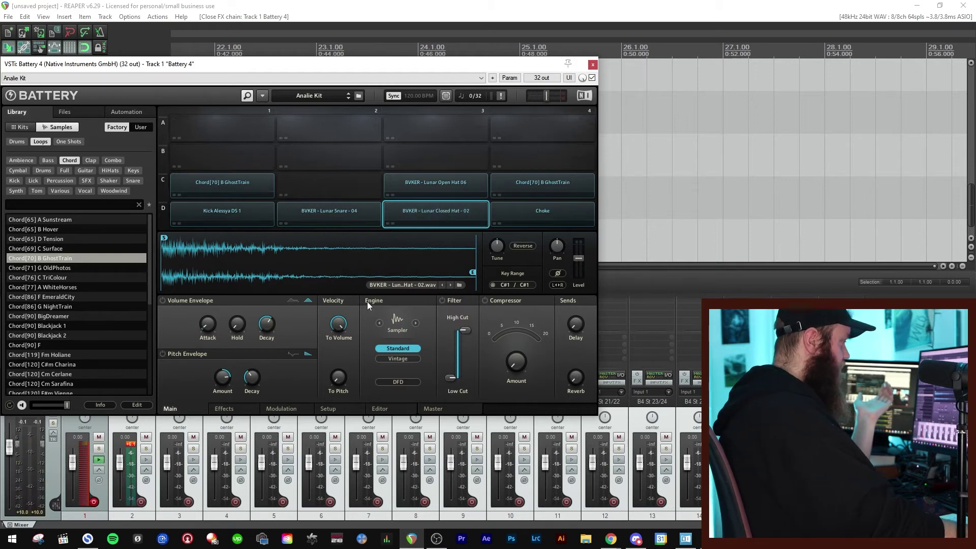
pyautogui.click(416, 324)
pyautogui.click(416, 324)
pyautogui.click(416, 324)
pyautogui.click(415, 324)
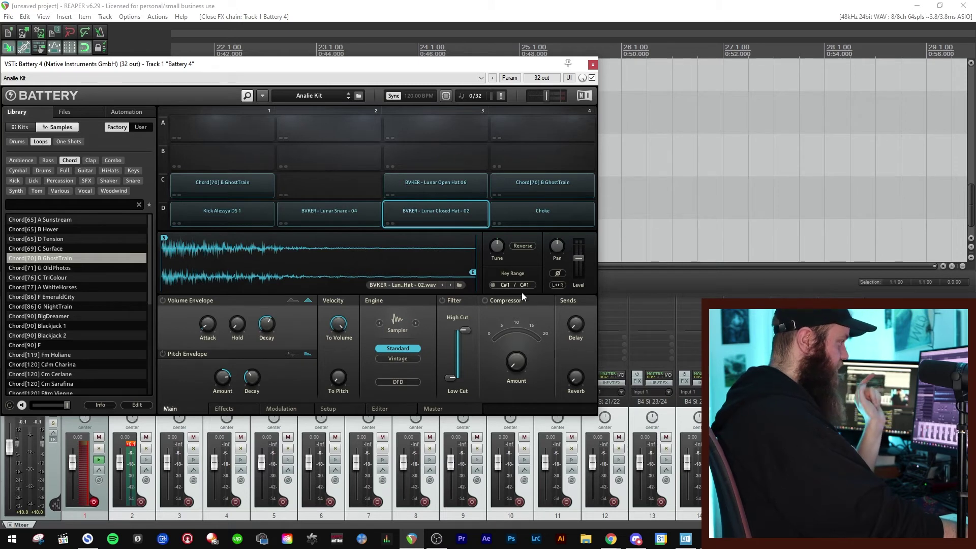
# - Raise the delay send of the Lunar Closed Hat - 02 cell and set its reverb send to about 3.6 dB
pyautogui.moveTo(576, 378); pyautogui.dragTo(576, 373)
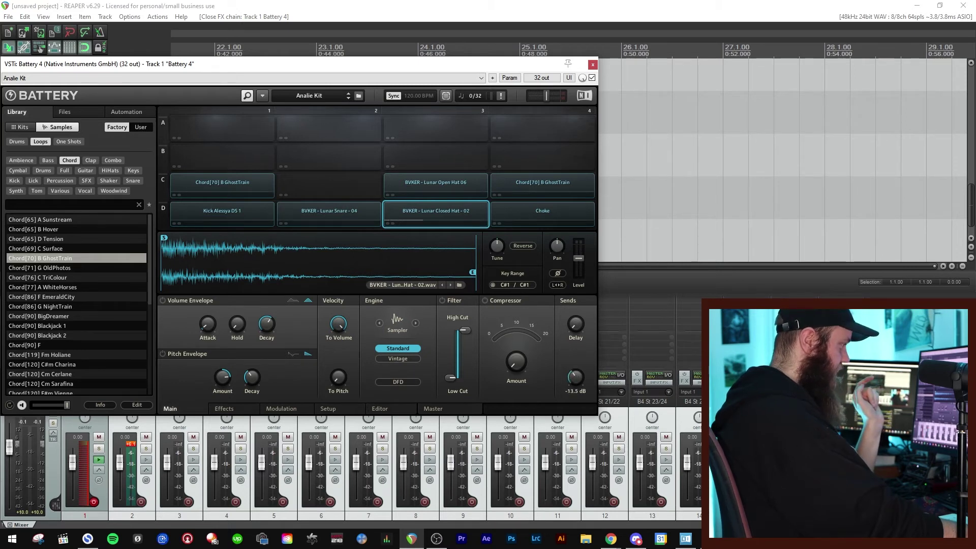
pyautogui.moveTo(578, 331); pyautogui.dragTo(576, 323)
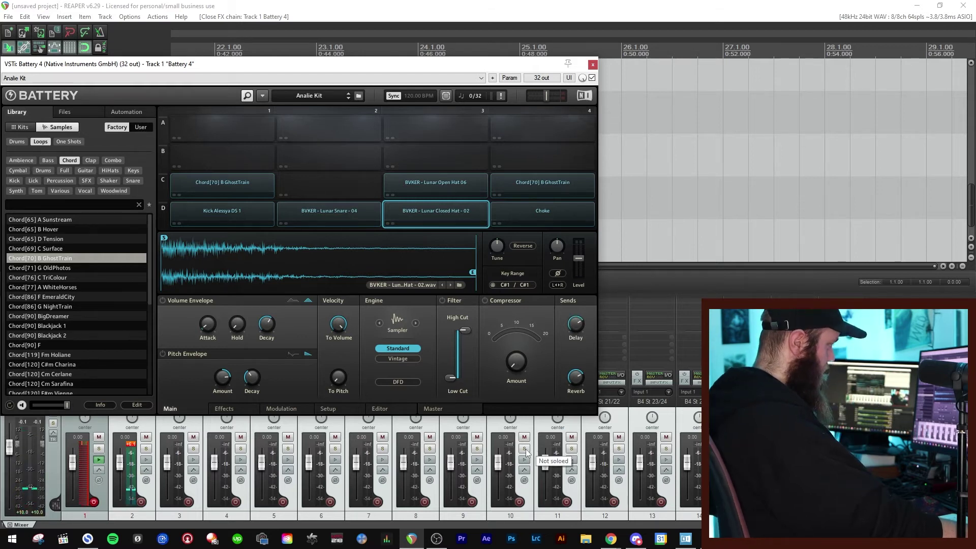
pyautogui.click(576, 375)
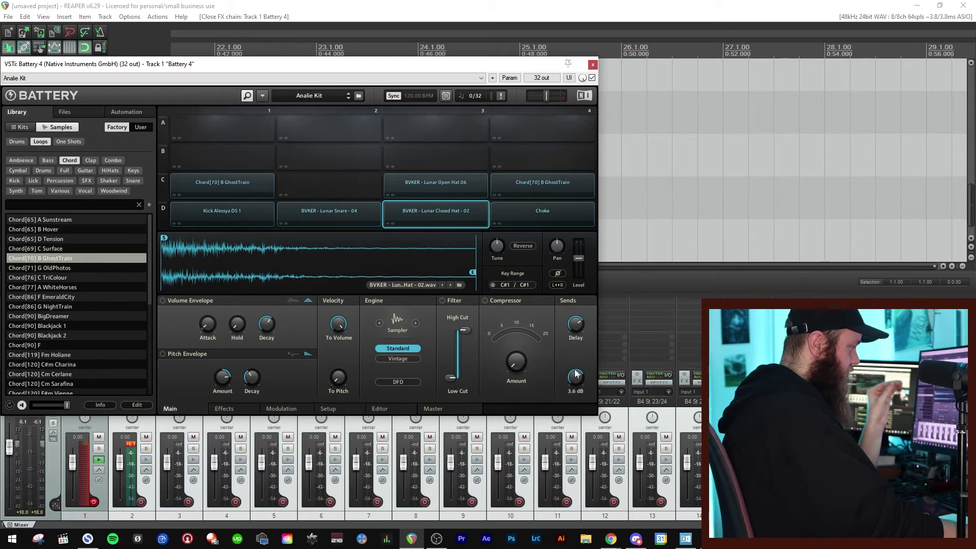
# - Try a 16th delay time in the master effects, set it back to 8th and return to the cell's main settings
pyautogui.click(433, 409)
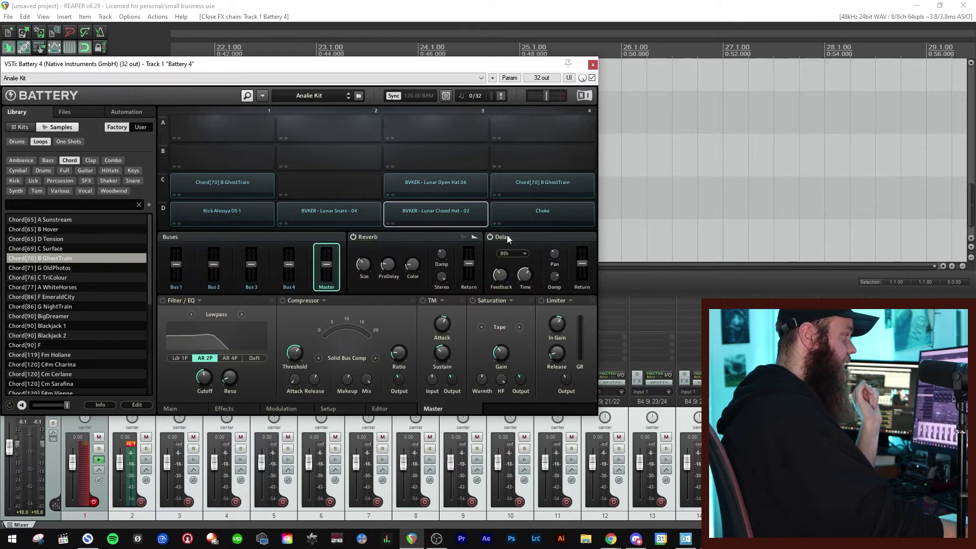
pyautogui.click(523, 256)
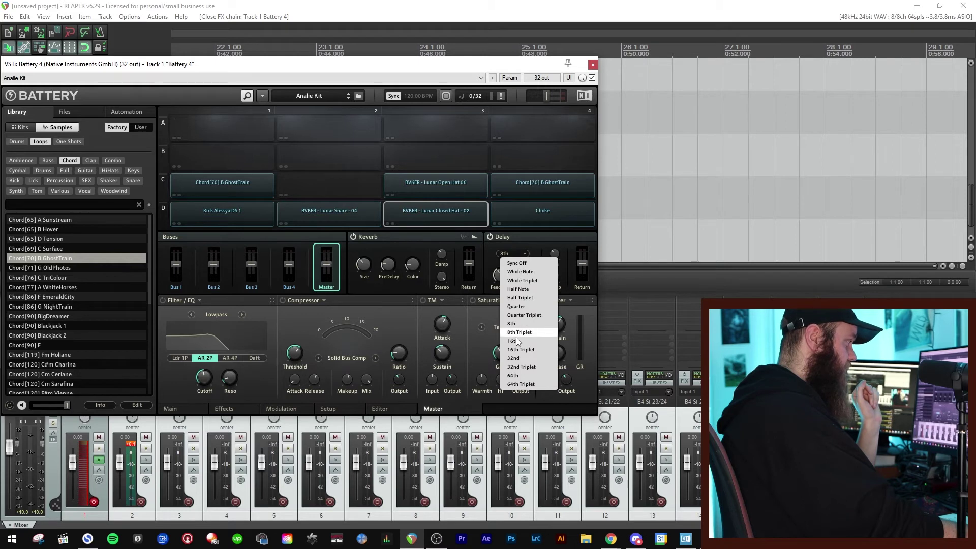
pyautogui.click(512, 346)
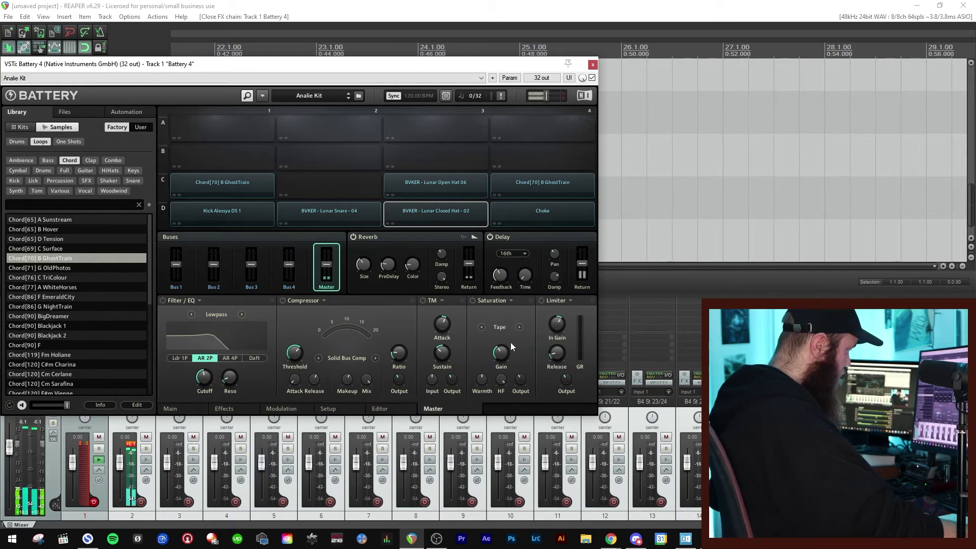
pyautogui.click(523, 256)
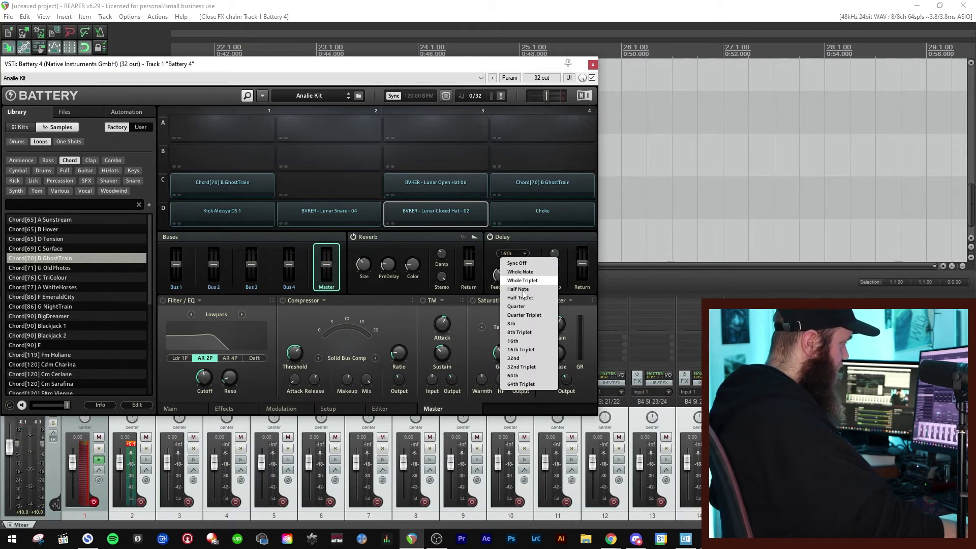
pyautogui.click(521, 323)
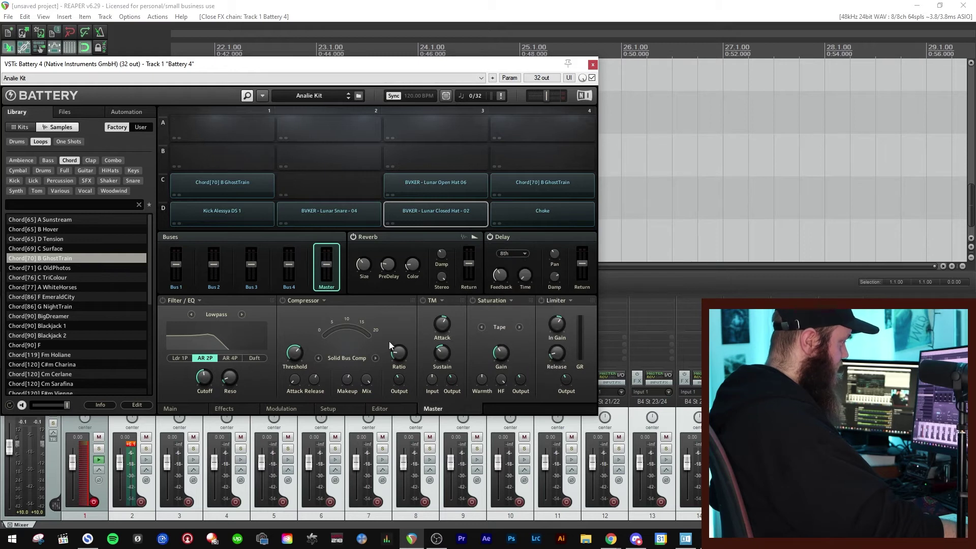
pyautogui.click(192, 408)
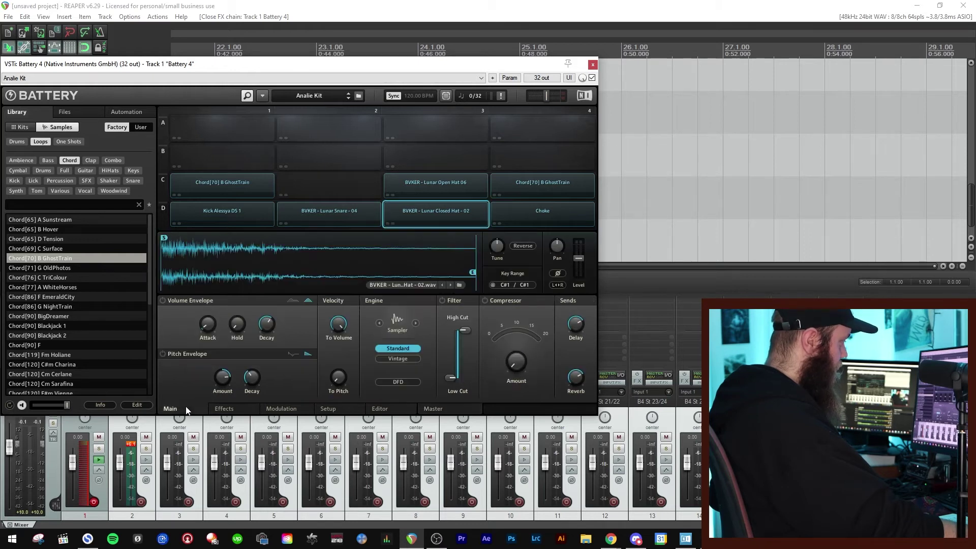
# - Reopen the master effects and move the plugin window clear of the mixer's track names
pyautogui.click(475, 411)
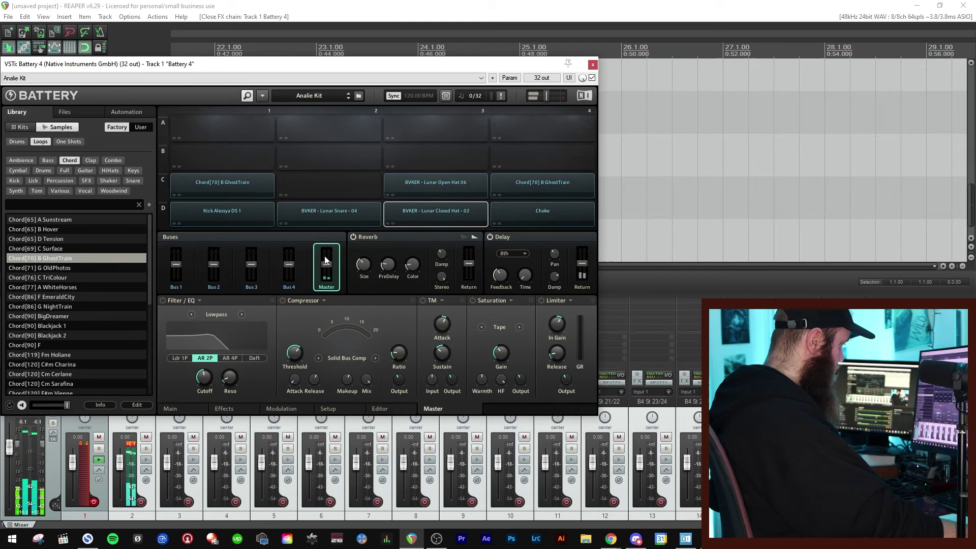
pyautogui.moveTo(329, 270)
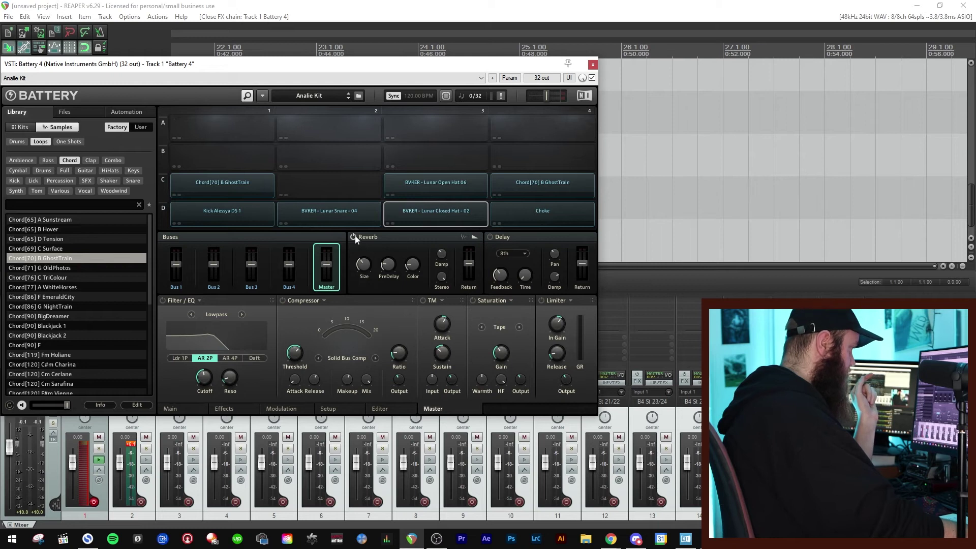
pyautogui.moveTo(359, 263)
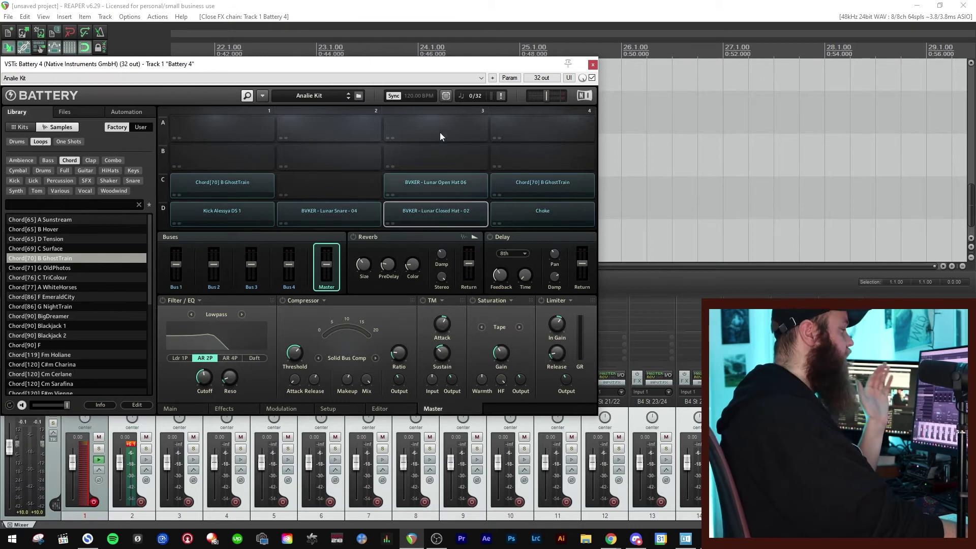
pyautogui.moveTo(415, 67); pyautogui.dragTo(501, 57)
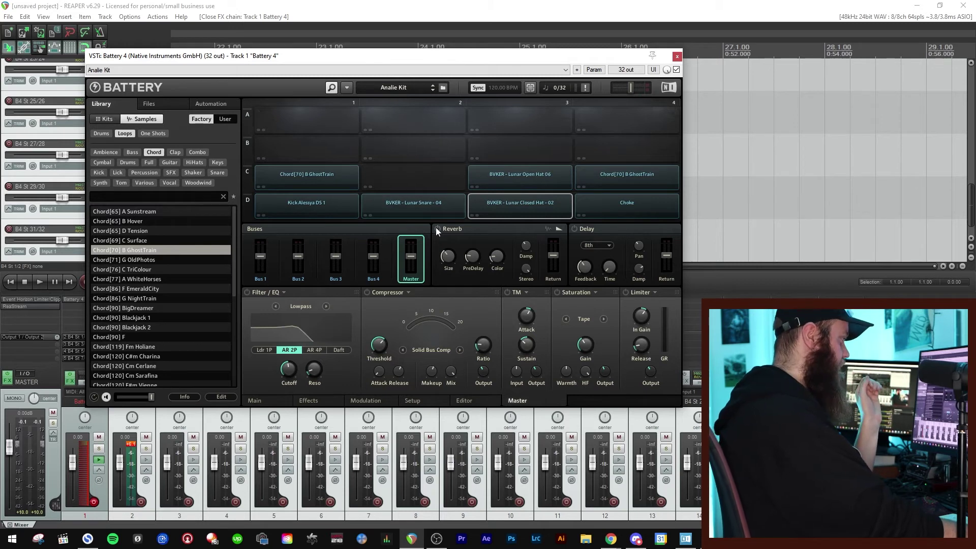
pyautogui.moveTo(396, 58); pyautogui.dragTo(452, 38)
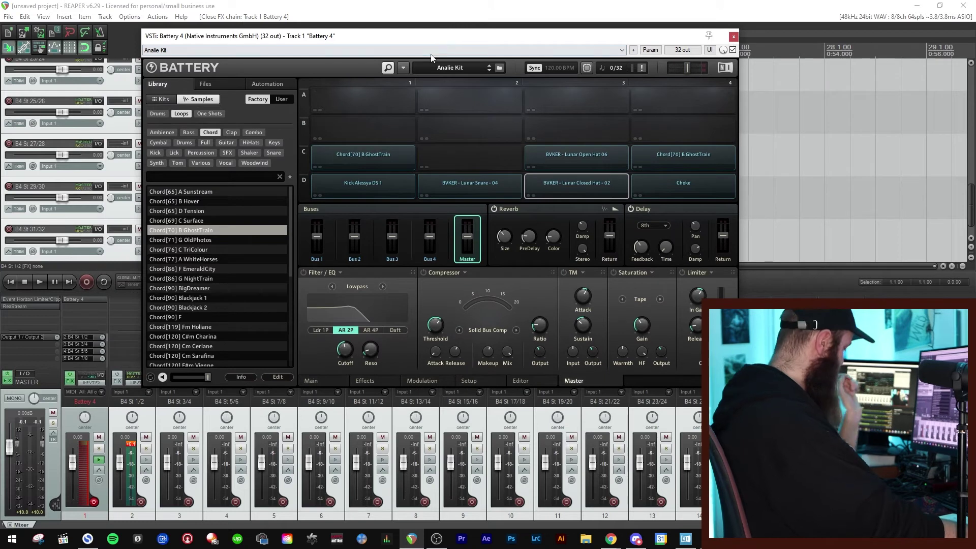
# - Clear the peak indicator of the B4 St 1/2 mixer track and select that track
pyautogui.click(131, 445)
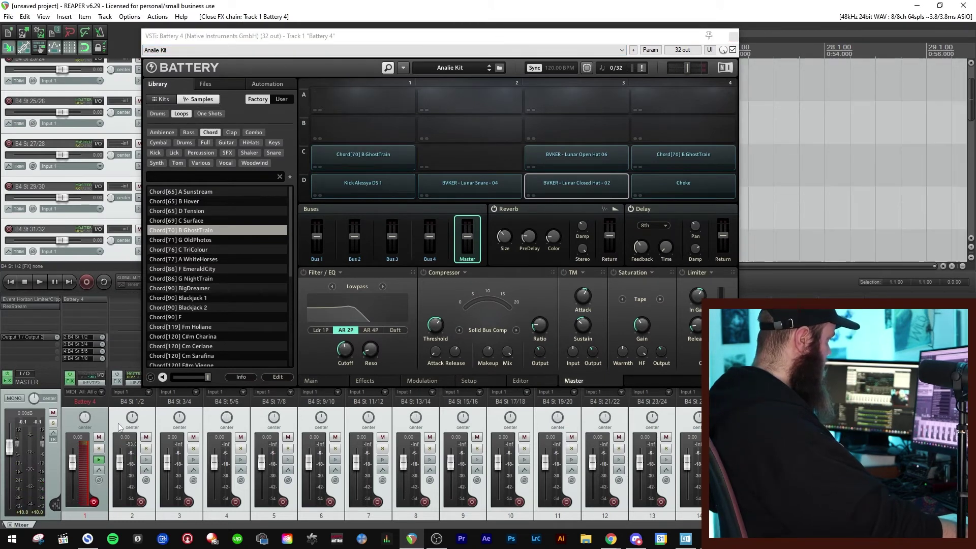
pyautogui.click(123, 412)
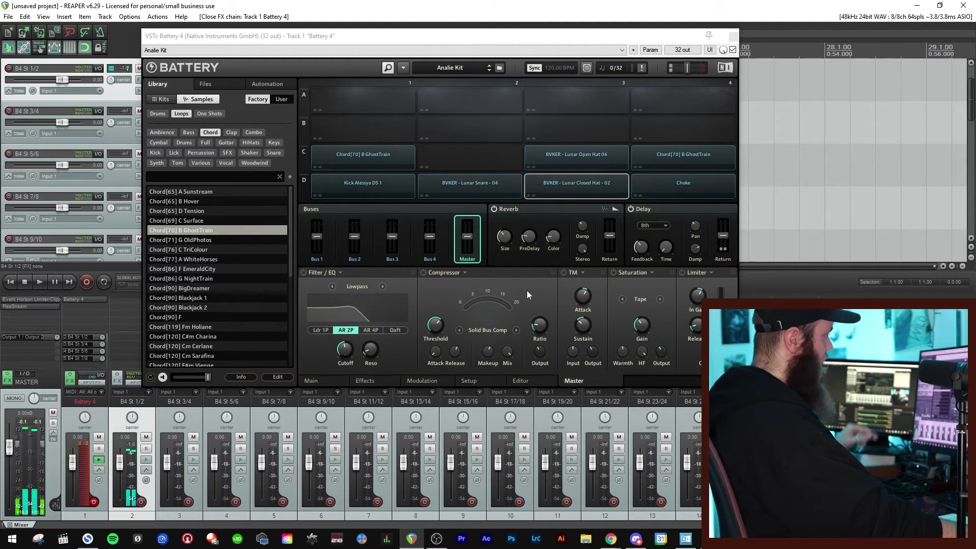
# - Route the Lunar Closed Hat - 02 cell to direct output St 3/4 and select the B4 St 3/4 mixer track
pyautogui.rightClick(578, 184)
pyautogui.moveTo(608, 303)
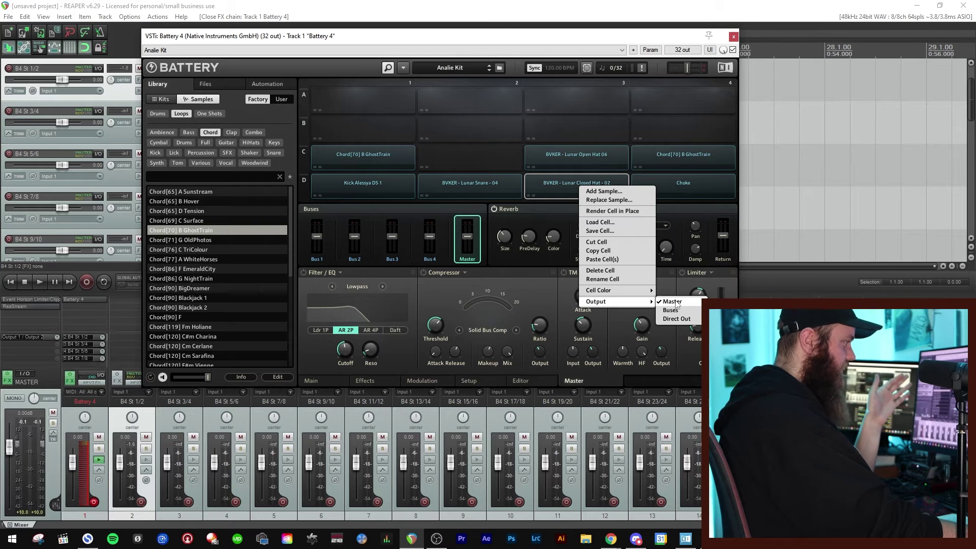
pyautogui.moveTo(672, 311)
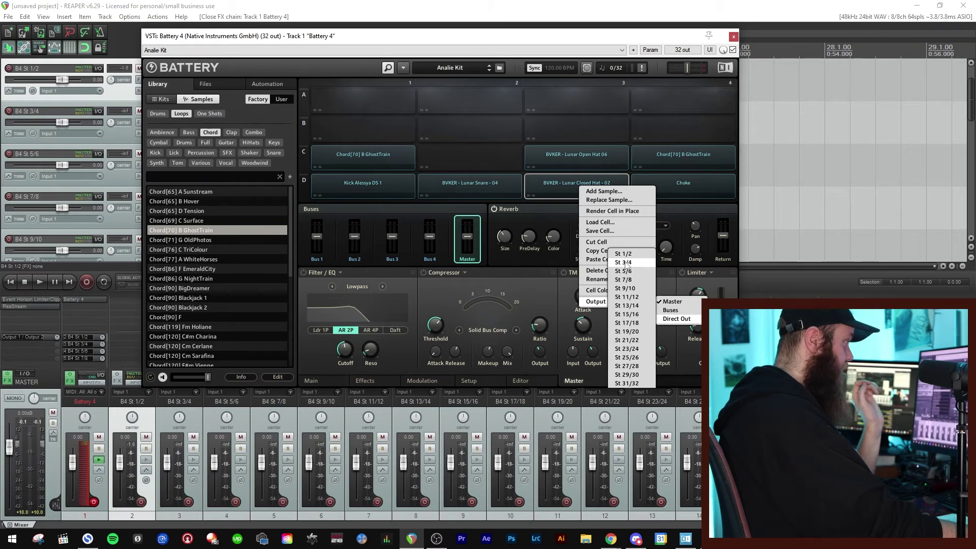
pyautogui.click(624, 262)
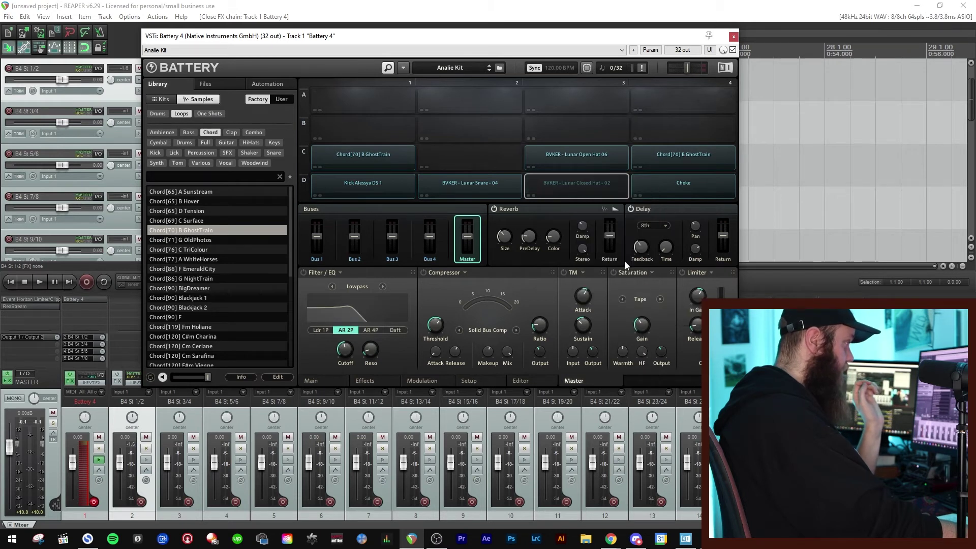
pyautogui.click(165, 423)
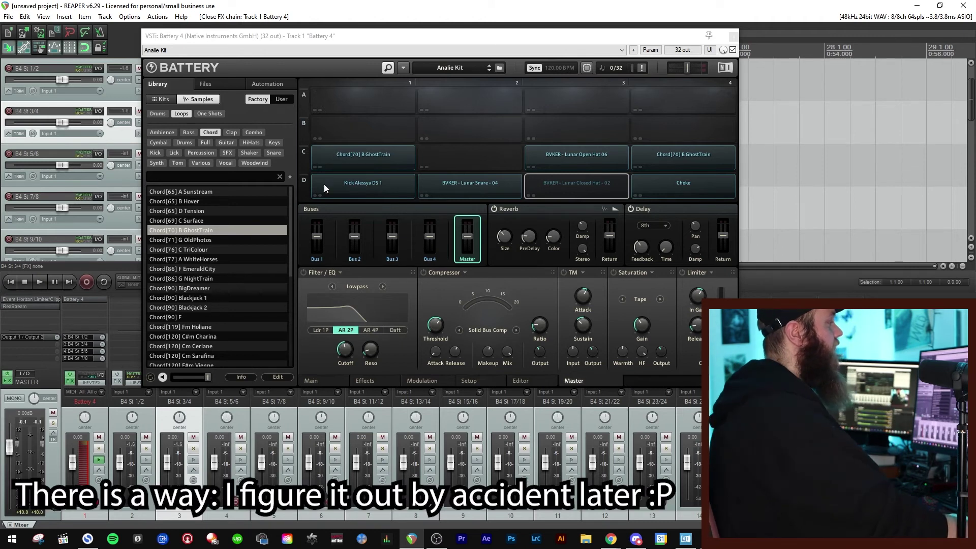
pyautogui.click(544, 214)
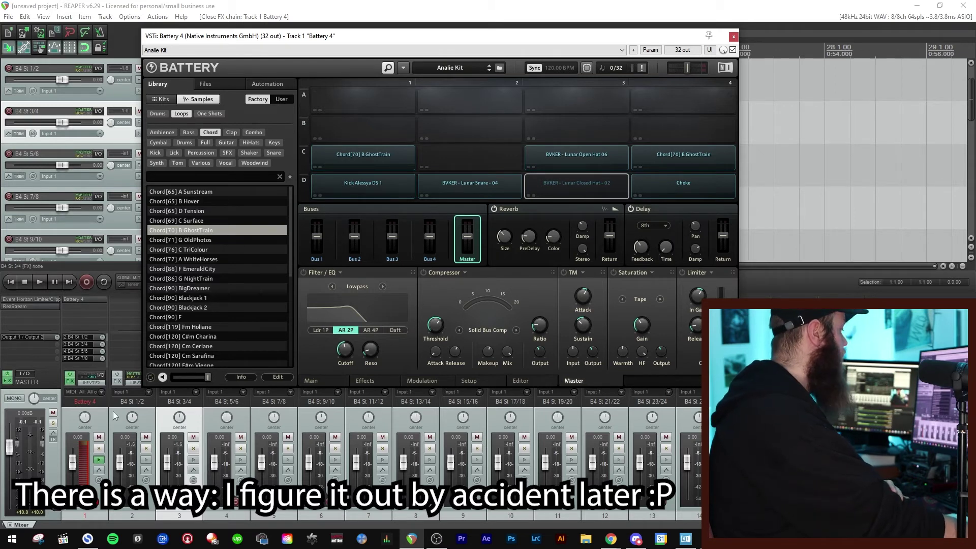
# - Rename the B4 St 1/2 mixer track as Battery Effects
pyautogui.doubleClick(133, 402)
pyautogui.write('B')
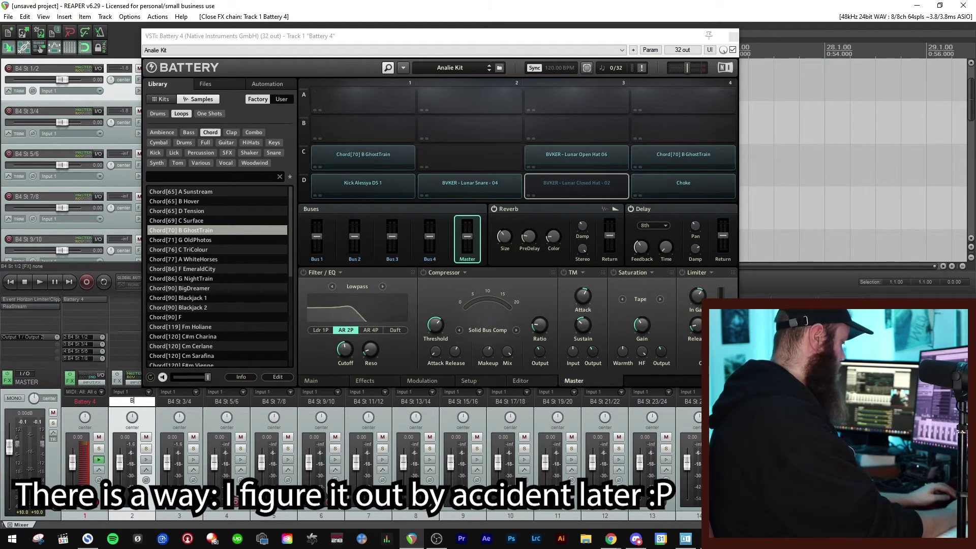
pyautogui.write('attery')
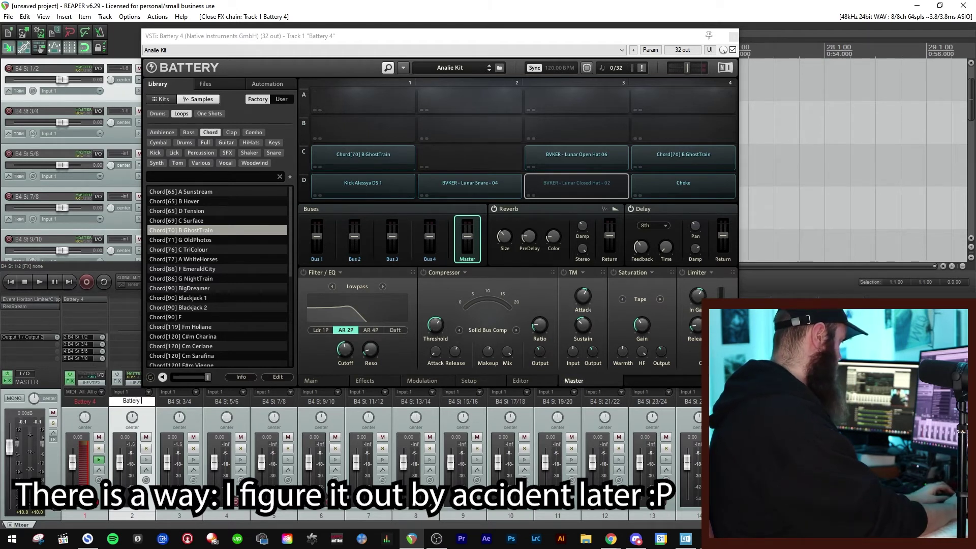
pyautogui.write(' Effects')
pyautogui.press('Return')
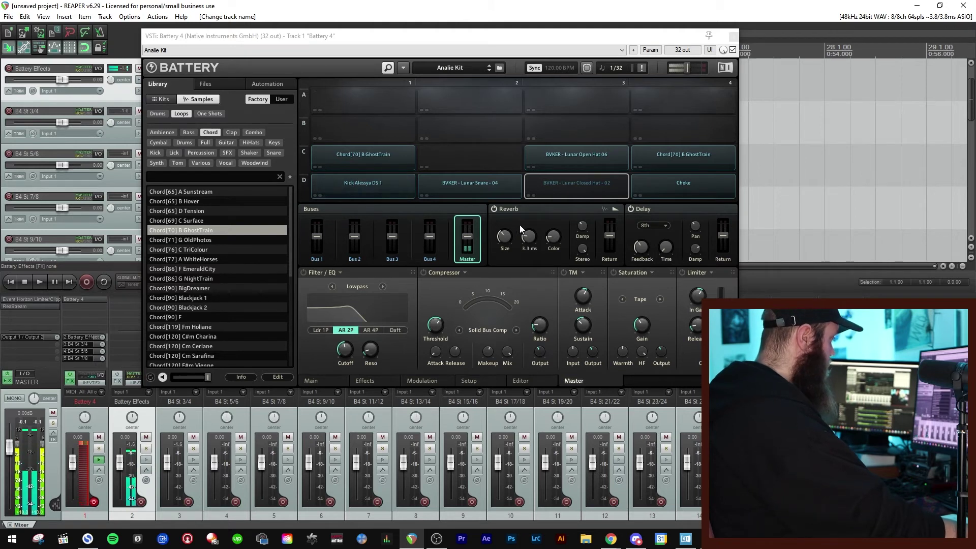
# - Route the Kick Alessya DS 1 cell to direct output St 5/6
pyautogui.click(325, 381)
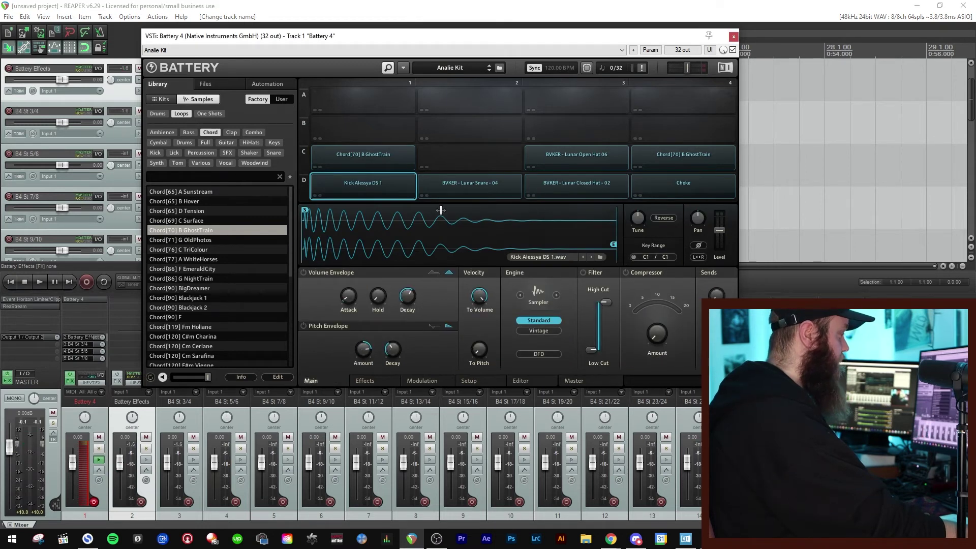
pyautogui.click(591, 379)
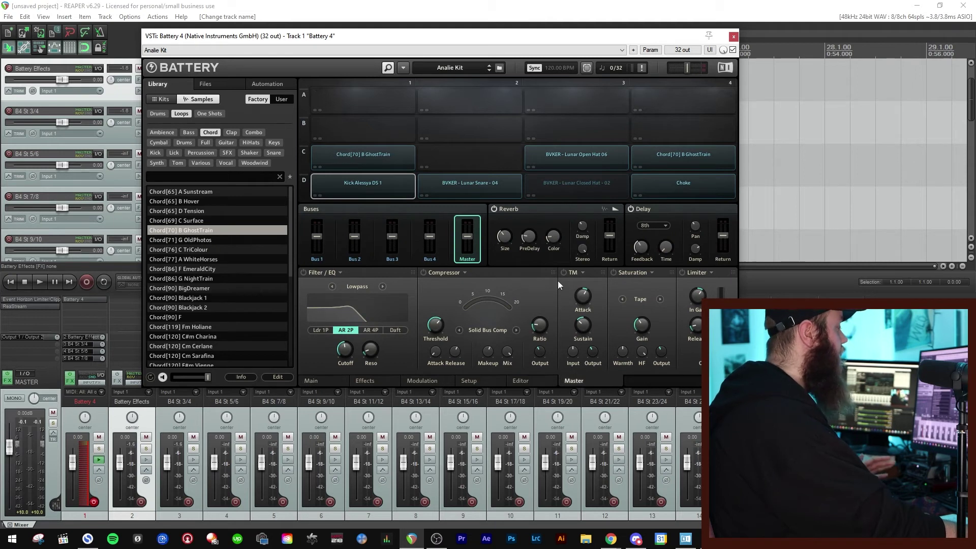
pyautogui.rightClick(375, 185)
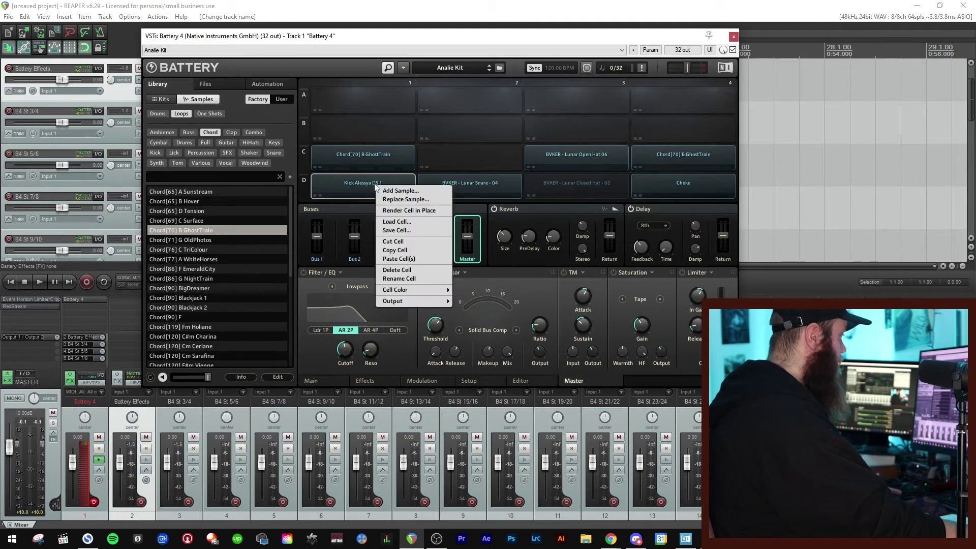
pyautogui.moveTo(407, 300)
pyautogui.moveTo(473, 318)
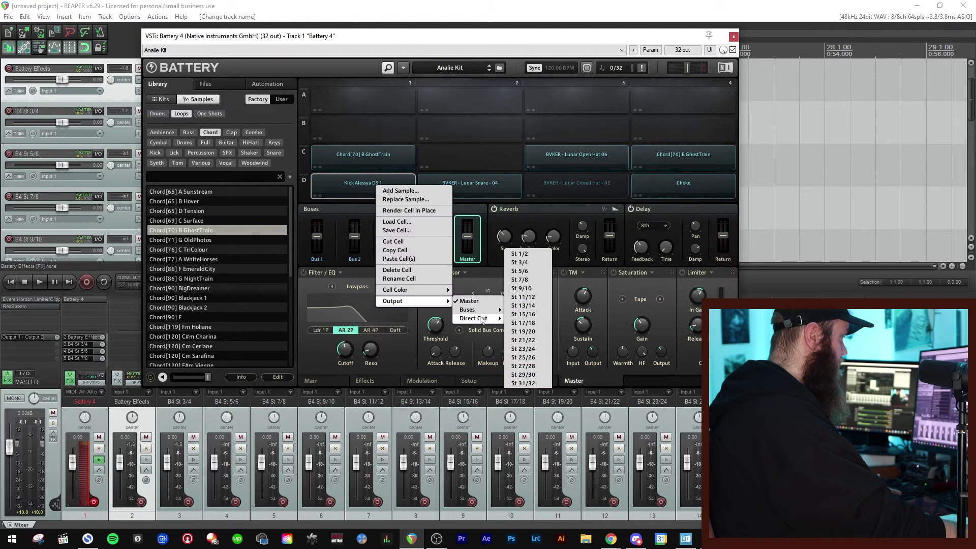
pyautogui.click(526, 272)
# - Rename the B4 St 3/4 mixer track as Hihat and the B4 St 5/6 mixer track as Kick
pyautogui.doubleClick(190, 401)
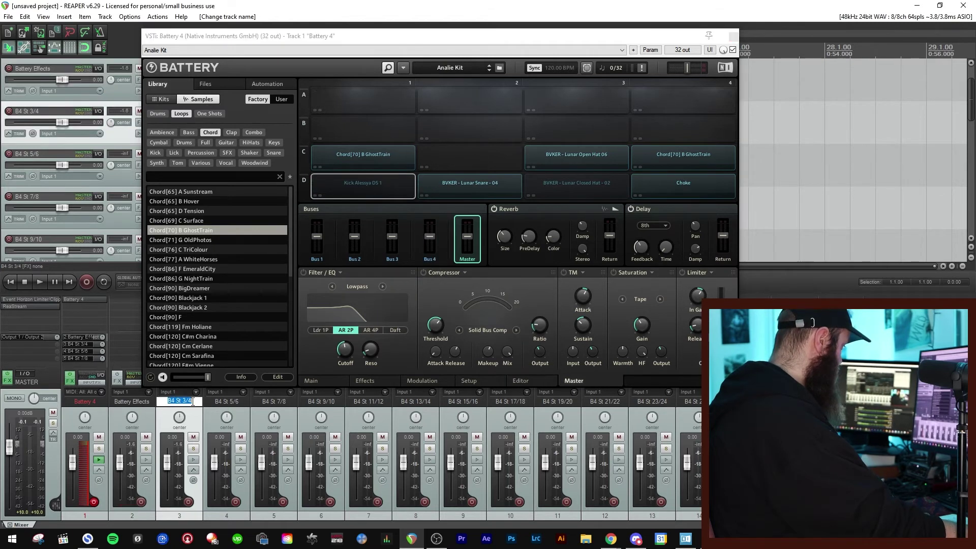
pyautogui.write('Hihat')
pyautogui.press('Return')
pyautogui.doubleClick(227, 401)
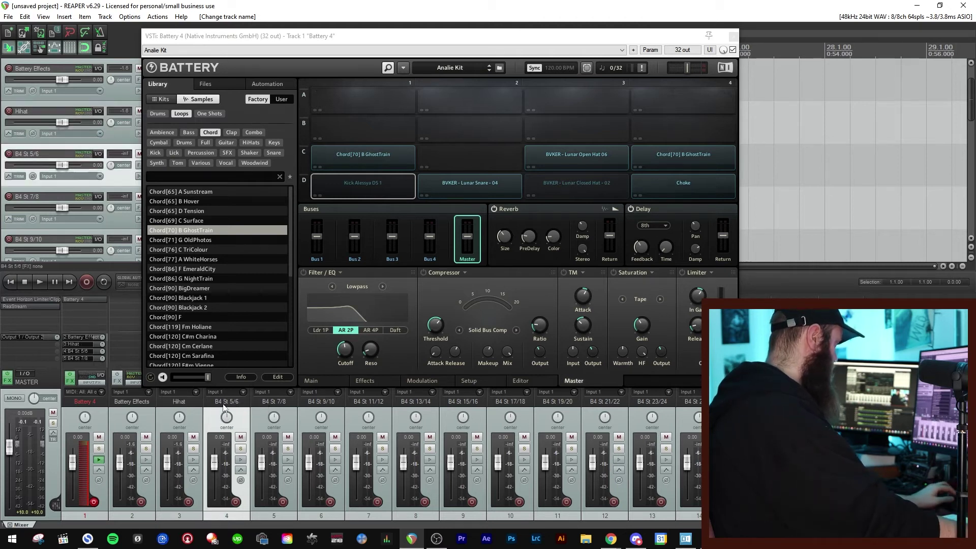
pyautogui.write('Kick')
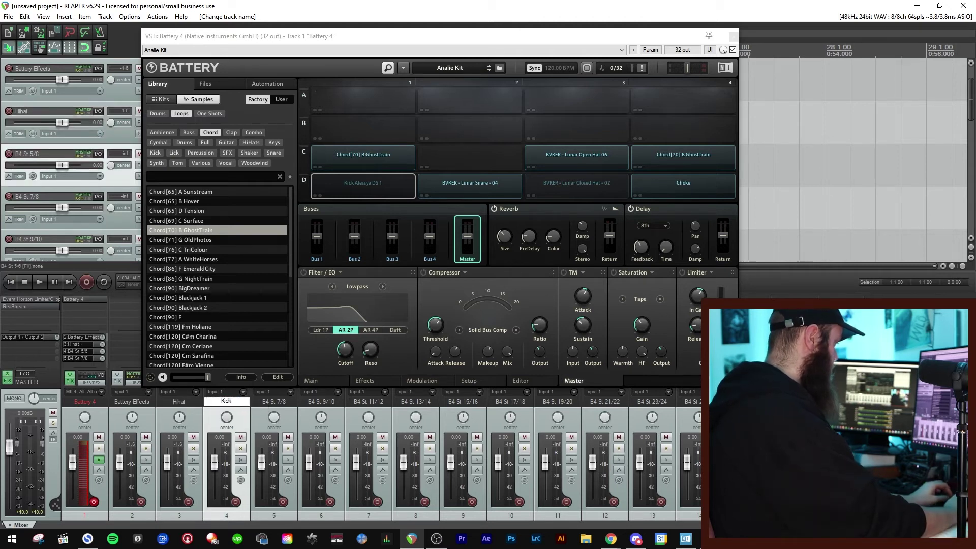
pyautogui.press('Return')
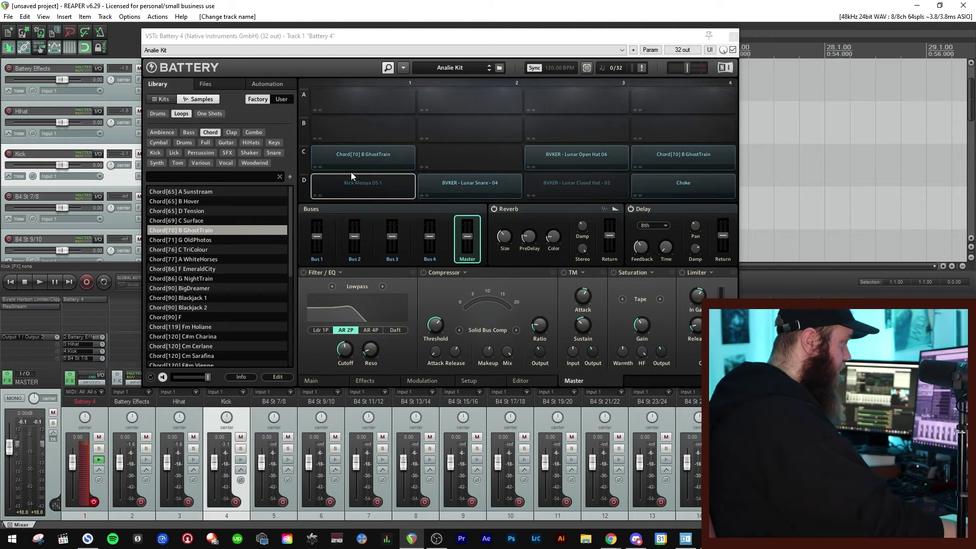
# - Examine the direct output choices available for the Master bus
pyautogui.click(494, 208)
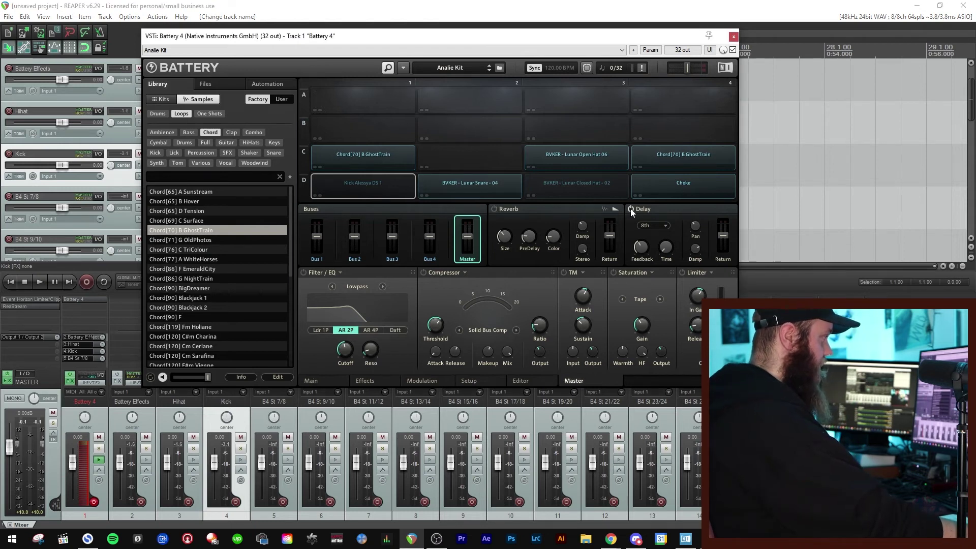
pyautogui.rightClick(478, 246)
pyautogui.moveTo(501, 251)
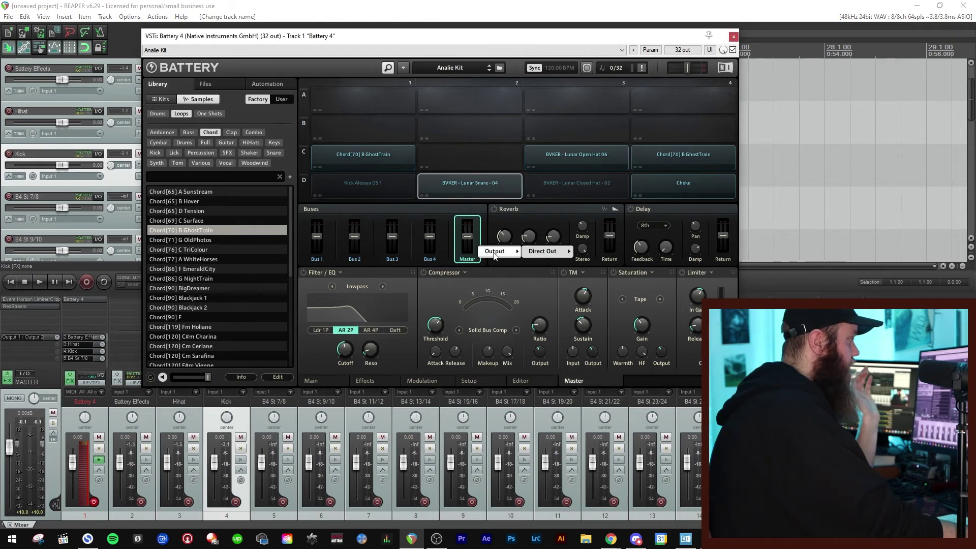
pyautogui.moveTo(560, 255)
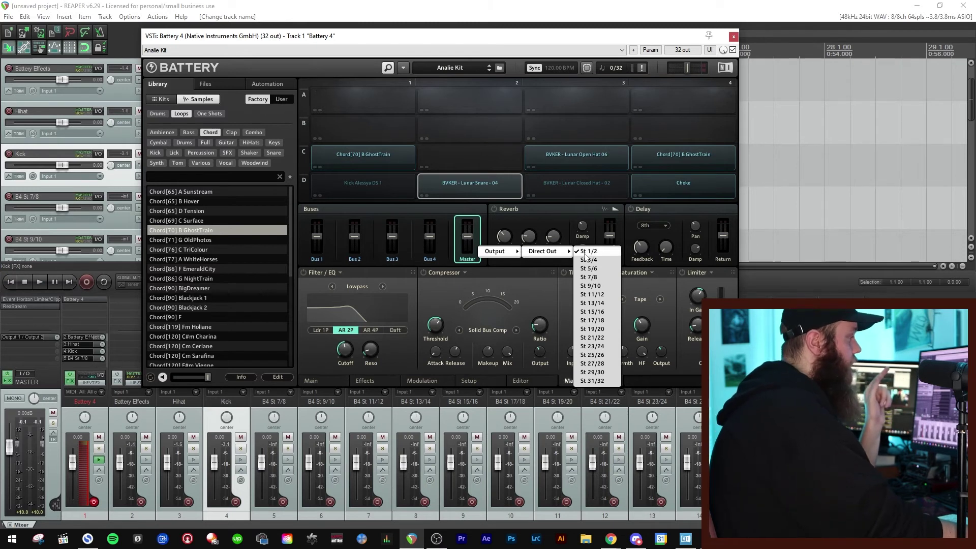
pyautogui.click(590, 313)
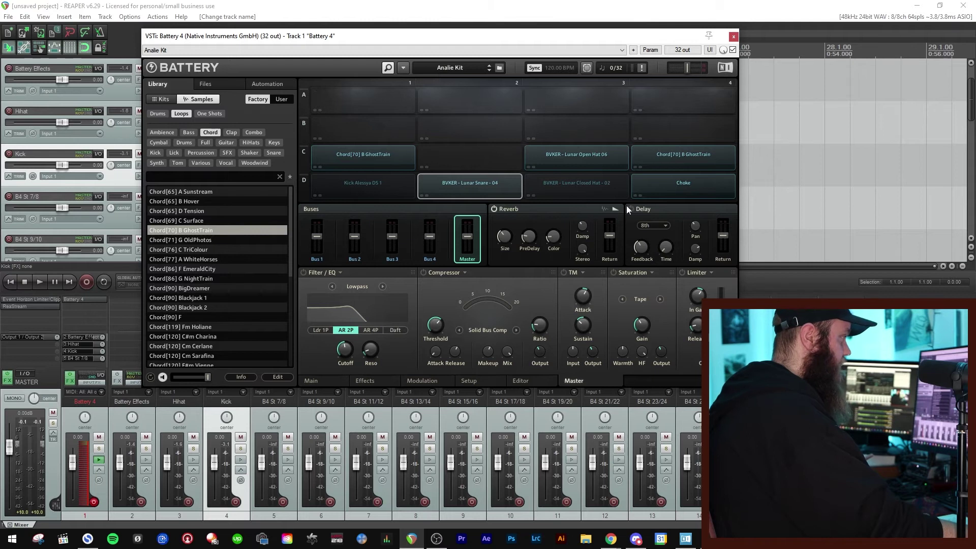
pyautogui.click(584, 183)
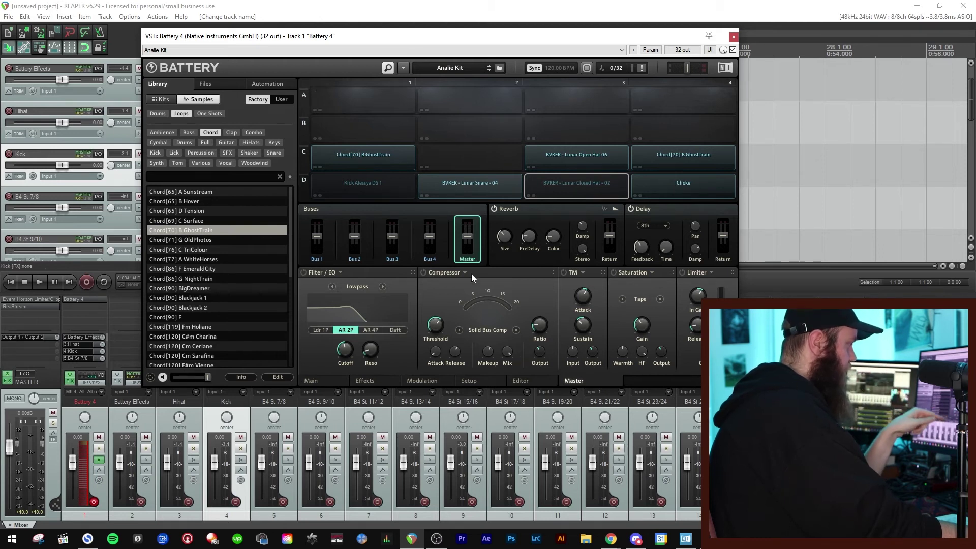
pyautogui.rightClick(470, 249)
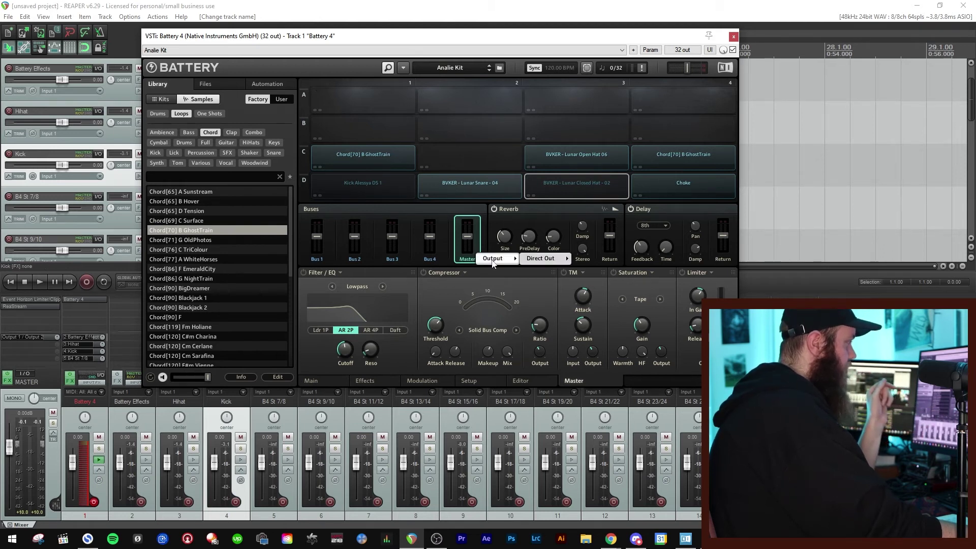
pyautogui.click(589, 260)
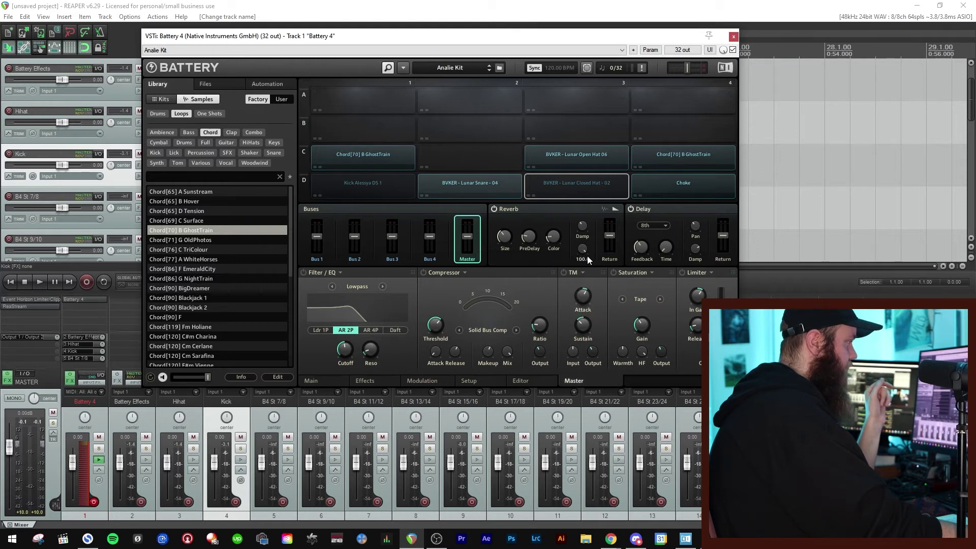
pyautogui.rightClick(474, 250)
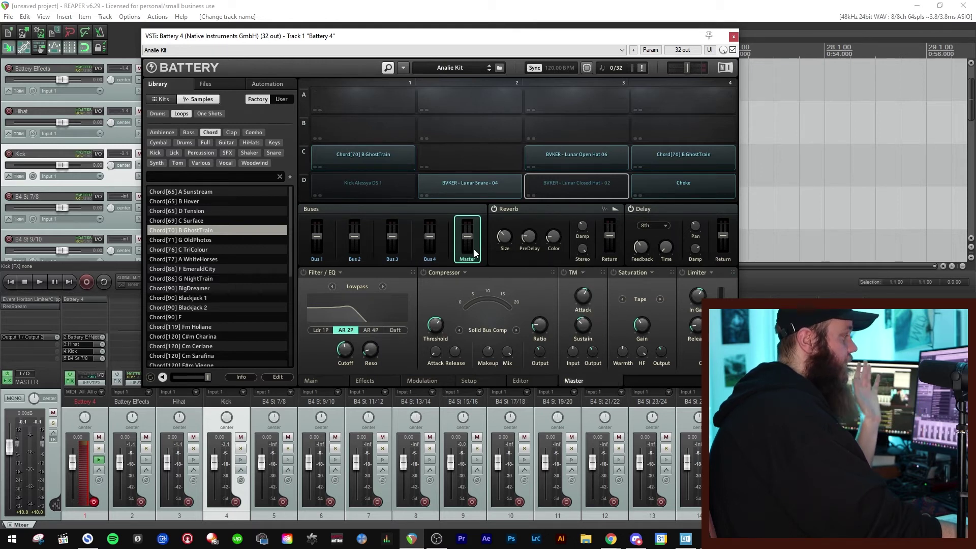
# - Audition the Lunar Snare - 04 cell and try to assign it to Bus 4
pyautogui.click(490, 183)
pyautogui.click(483, 183)
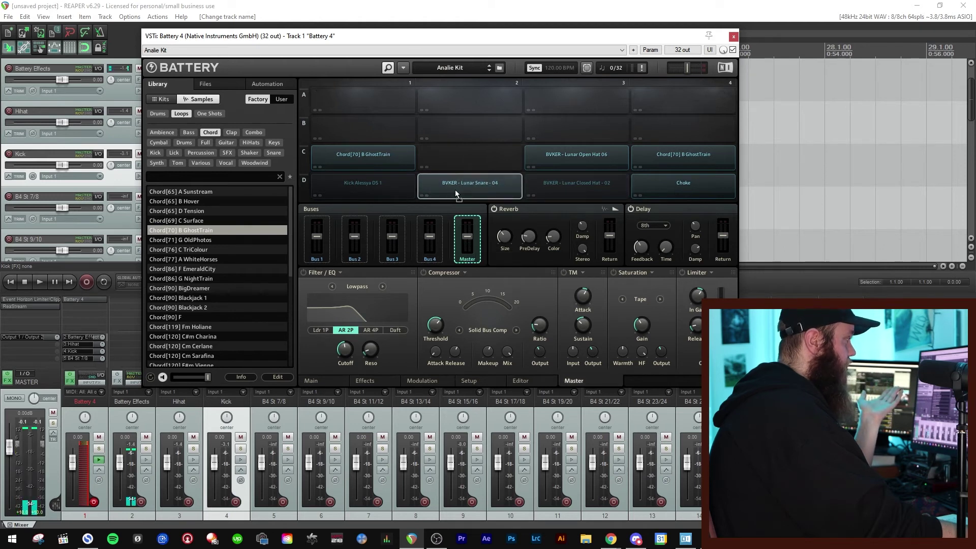
pyautogui.moveTo(468, 187); pyautogui.dragTo(434, 241)
# - Examine the context options of Bus 1 and the Master bus, and return to the Master bus
pyautogui.moveTo(328, 248); pyautogui.dragTo(325, 251)
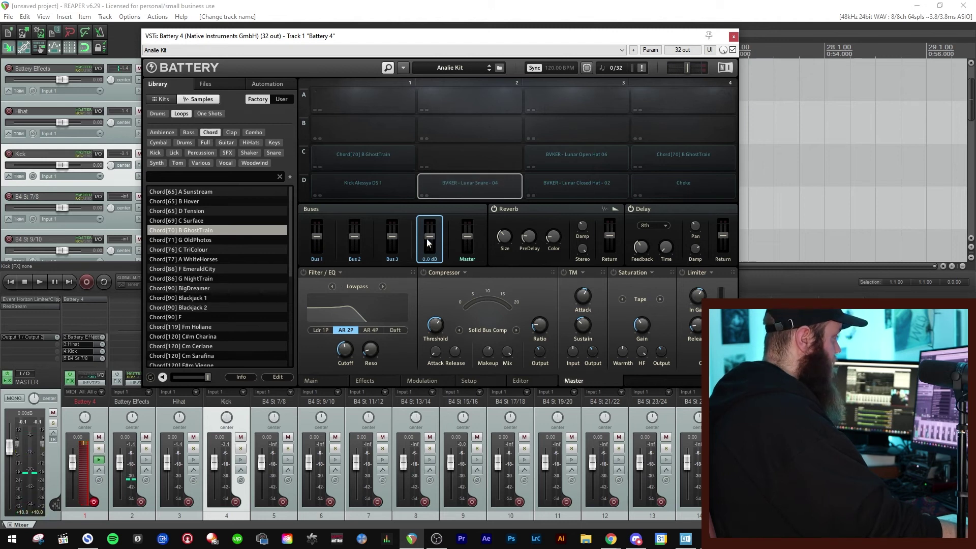
pyautogui.rightClick(322, 247)
pyautogui.click(325, 232)
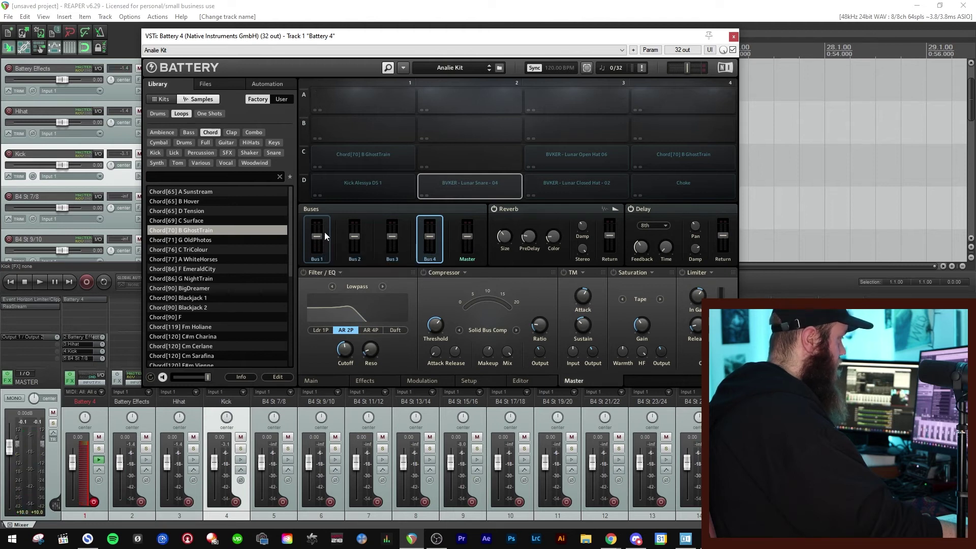
pyautogui.rightClick(460, 225)
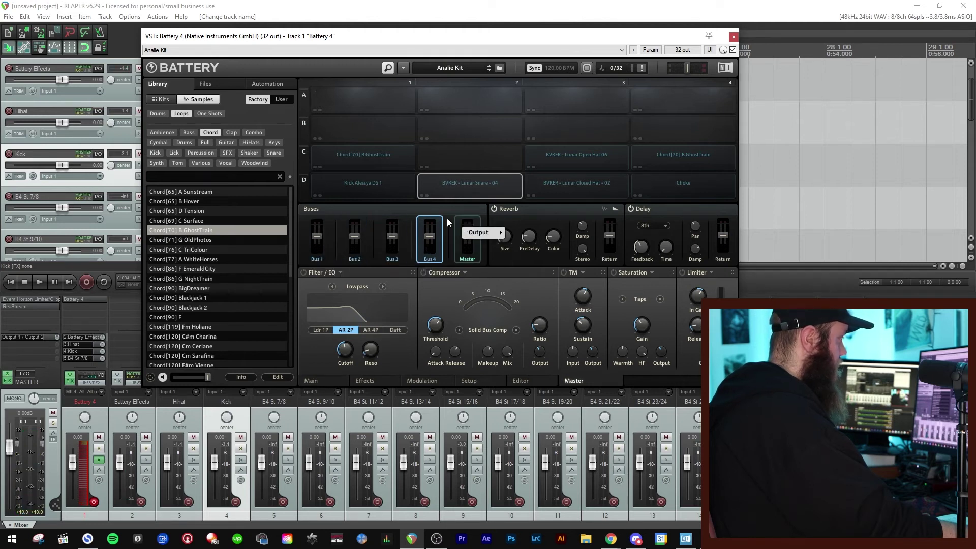
pyautogui.click(323, 227)
pyautogui.rightClick(318, 229)
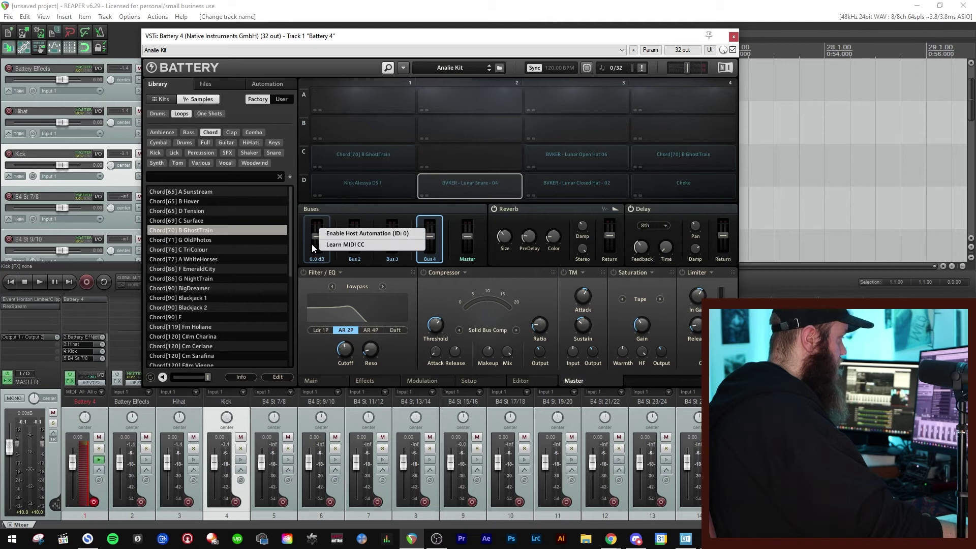
pyautogui.click(334, 216)
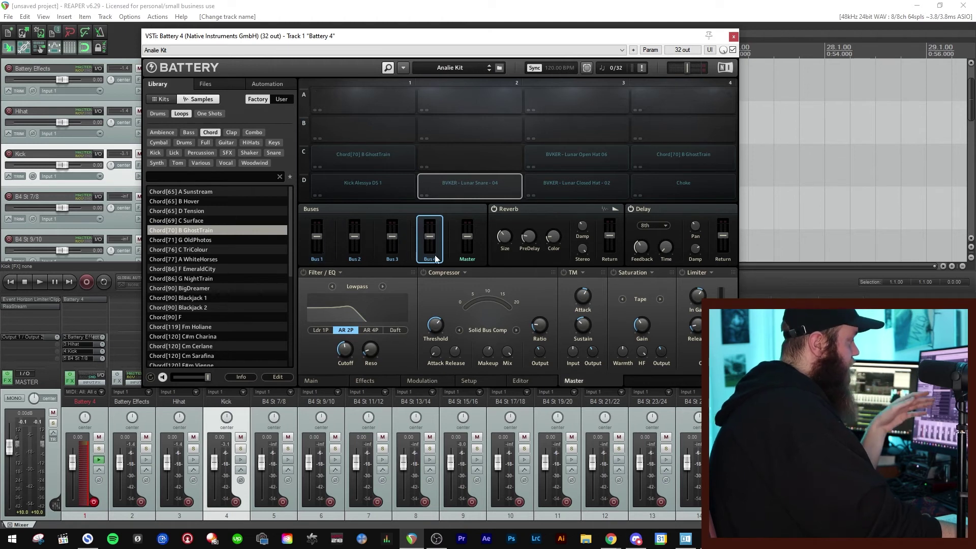
pyautogui.click(456, 252)
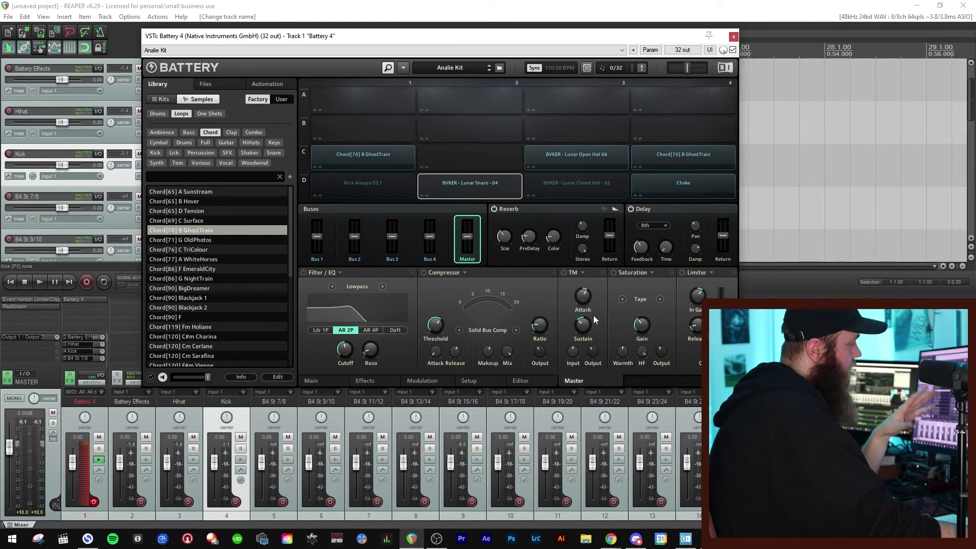
# - Assign the Lunar Snare - 04 cell to Bus 1 and enable Tape saturation on that bus with 45.0 dB gain
pyautogui.moveTo(701, 312)
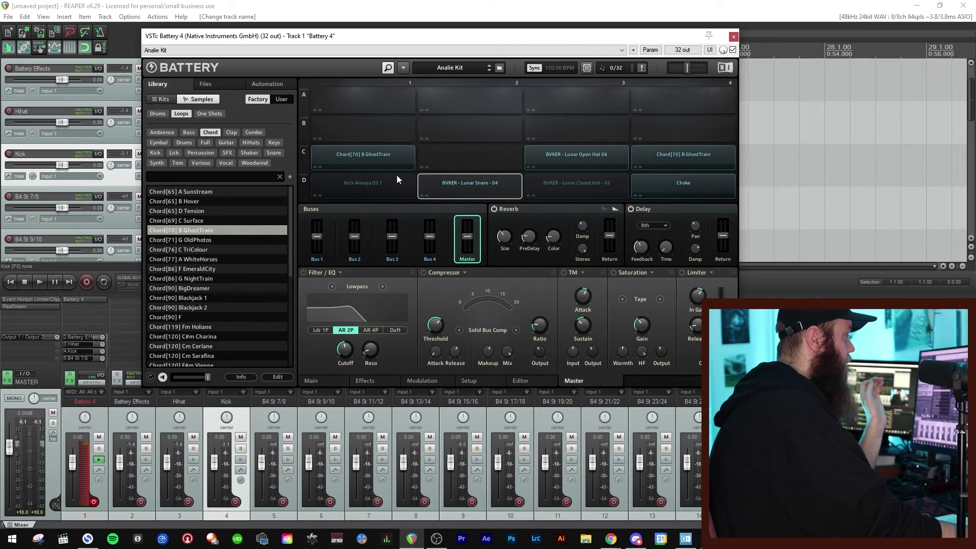
pyautogui.click(328, 245)
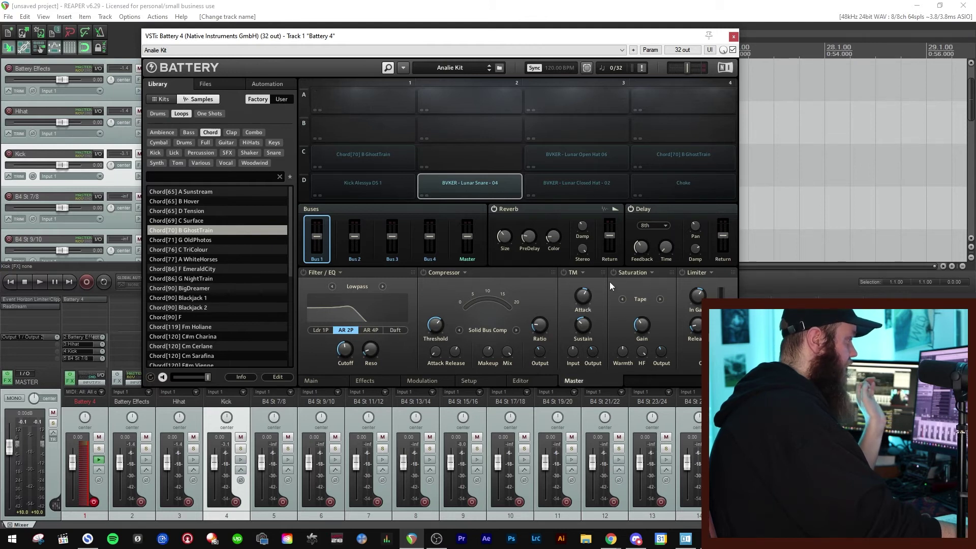
pyautogui.moveTo(643, 323)
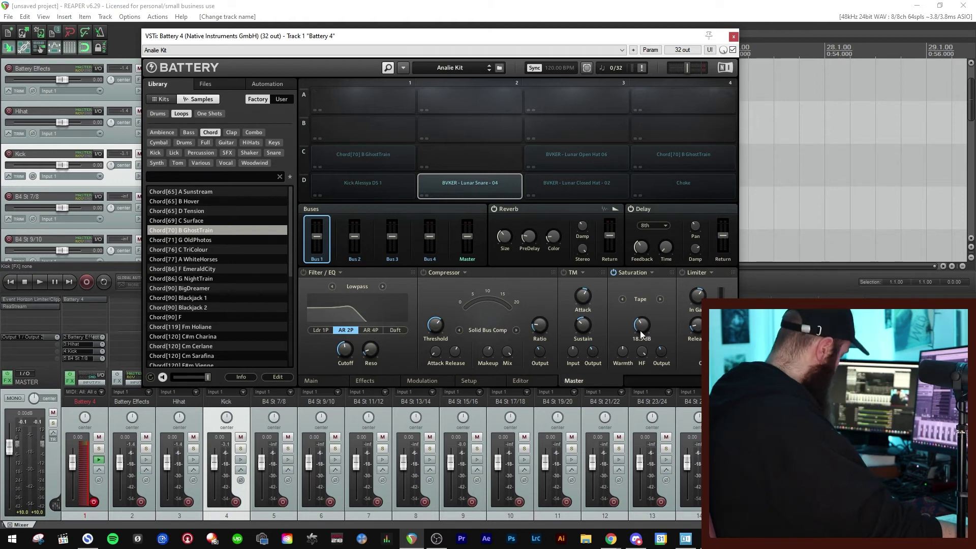
pyautogui.moveTo(639, 331); pyautogui.dragTo(640, 275)
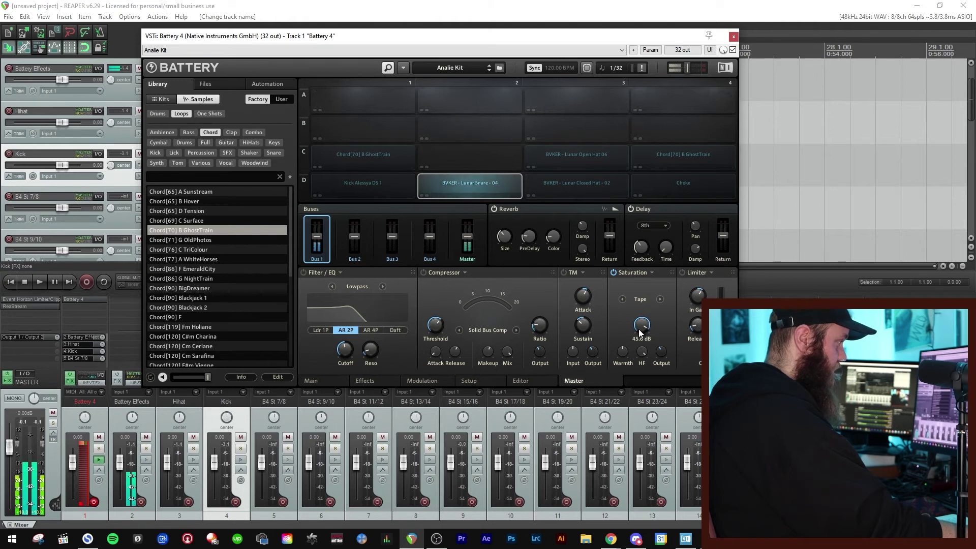
# - Examine Bus 1's renaming, automation and direct output options
pyautogui.rightClick(328, 256)
pyautogui.moveTo(346, 275)
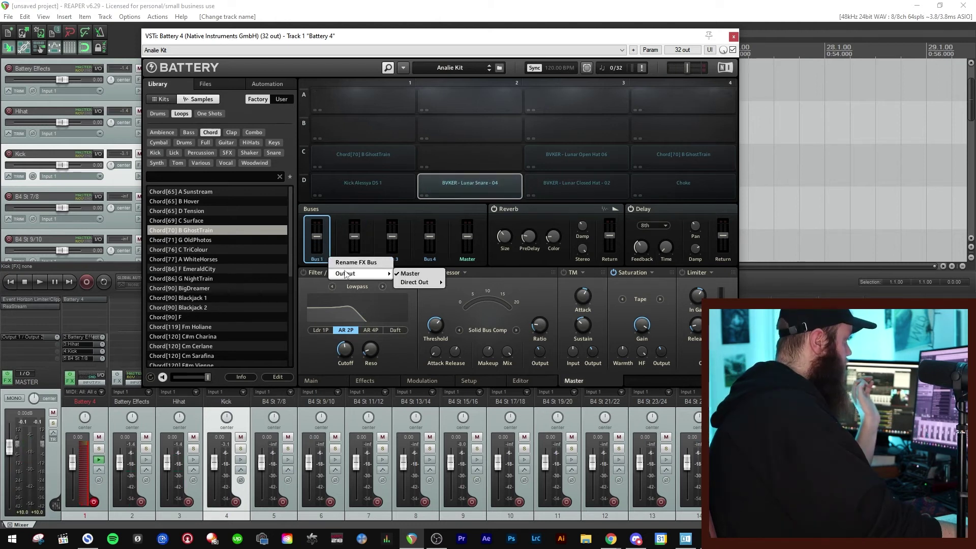
pyautogui.click(316, 258)
pyautogui.rightClick(322, 257)
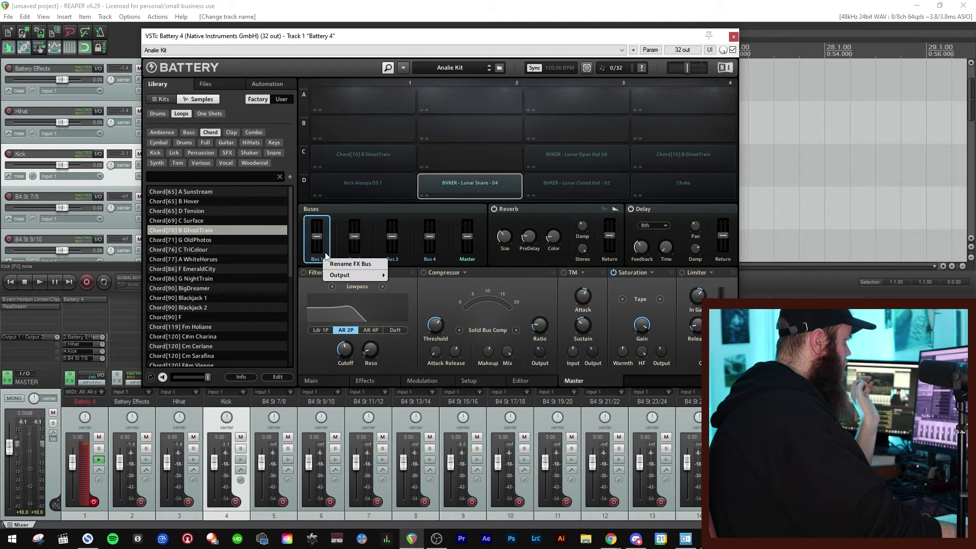
pyautogui.click(318, 237)
pyautogui.rightClick(319, 236)
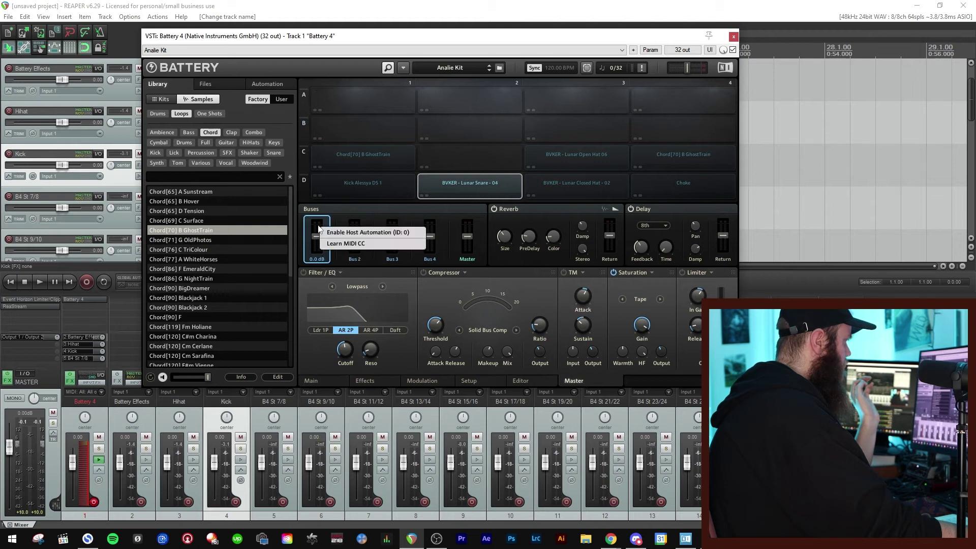
pyautogui.click(320, 261)
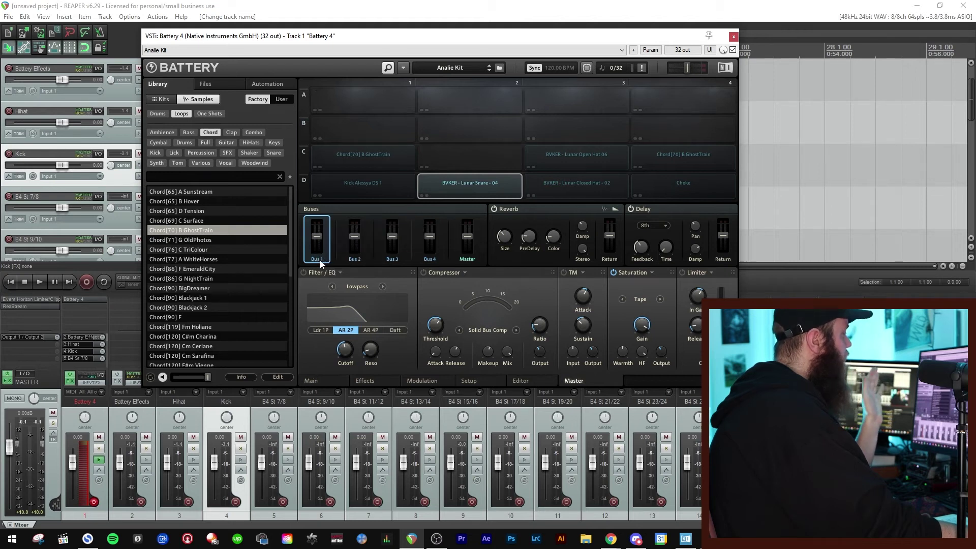
pyautogui.rightClick(320, 258)
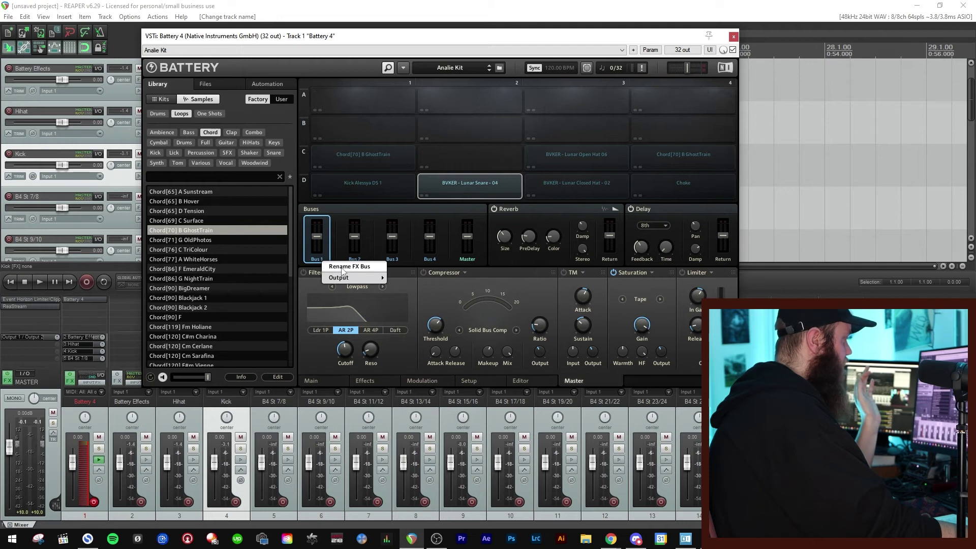
pyautogui.moveTo(347, 283)
pyautogui.moveTo(410, 287)
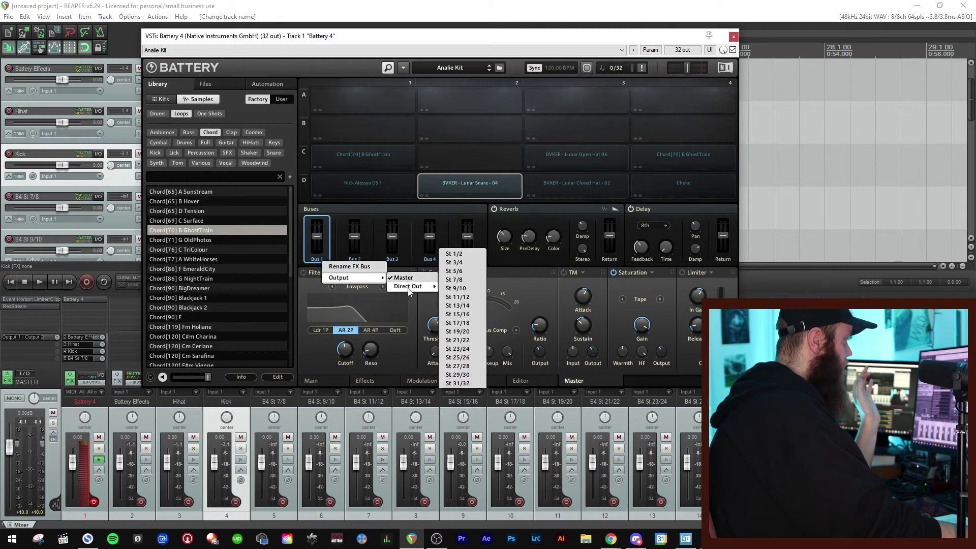
# - Route the Lunar Snare cell's output directly to St 7/8
pyautogui.click(446, 184)
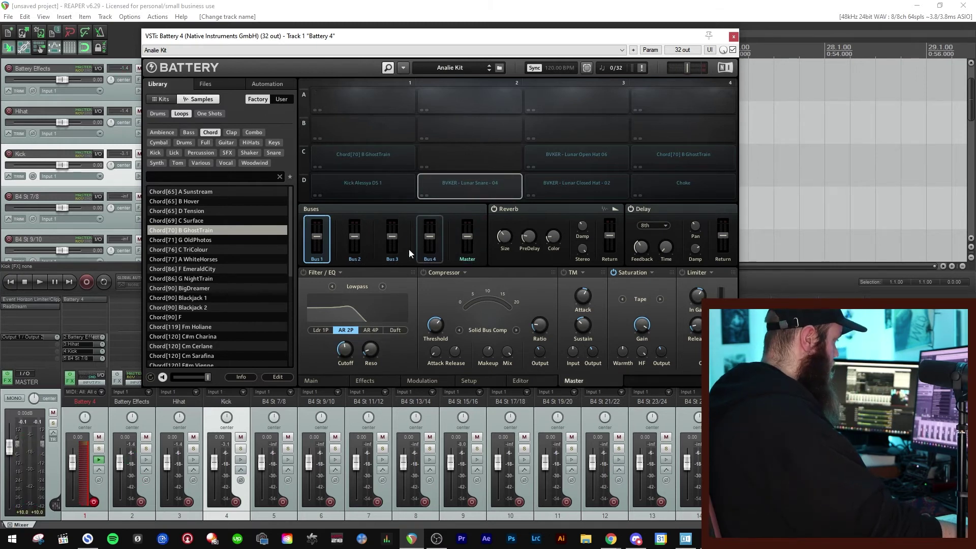
pyautogui.rightClick(477, 182)
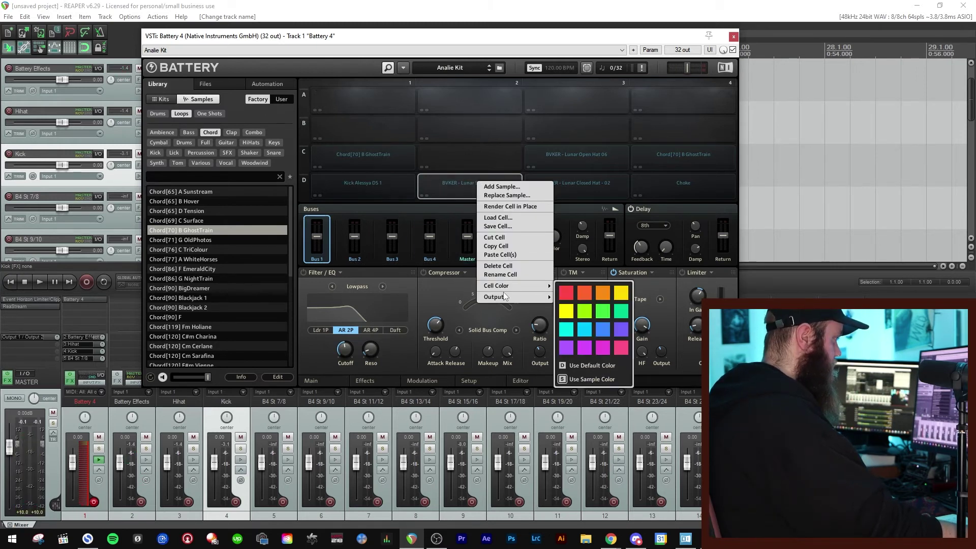
pyautogui.moveTo(504, 298)
pyautogui.moveTo(576, 315)
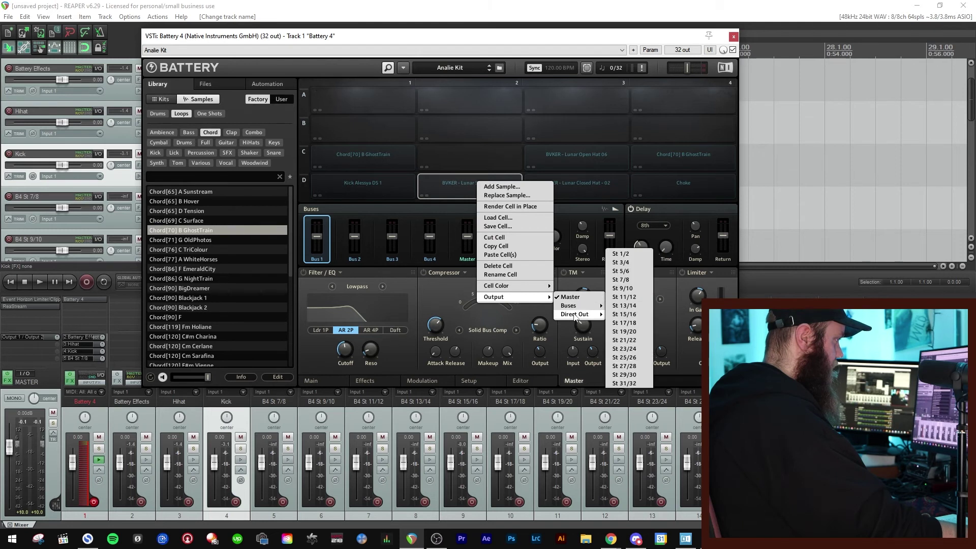
pyautogui.click(628, 281)
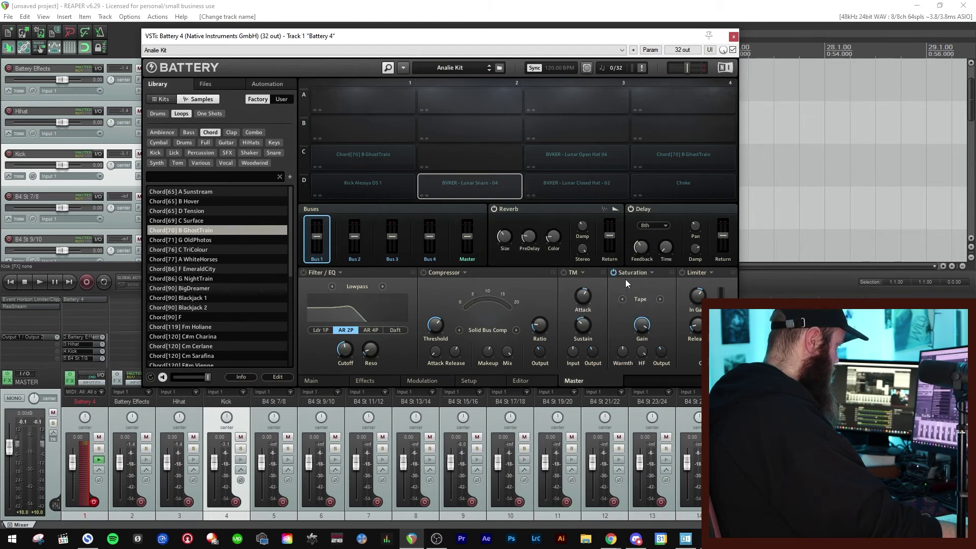
# - Rename the mixer track B4 St 7/8 as Snare
pyautogui.doubleClick(272, 402)
pyautogui.write('Snare')
pyautogui.press('Return')
# - Select the Lunar Open Hat cell, name the B4 St 9/10 track Open Hihat, and close the Battery 4 window
pyautogui.click(568, 212)
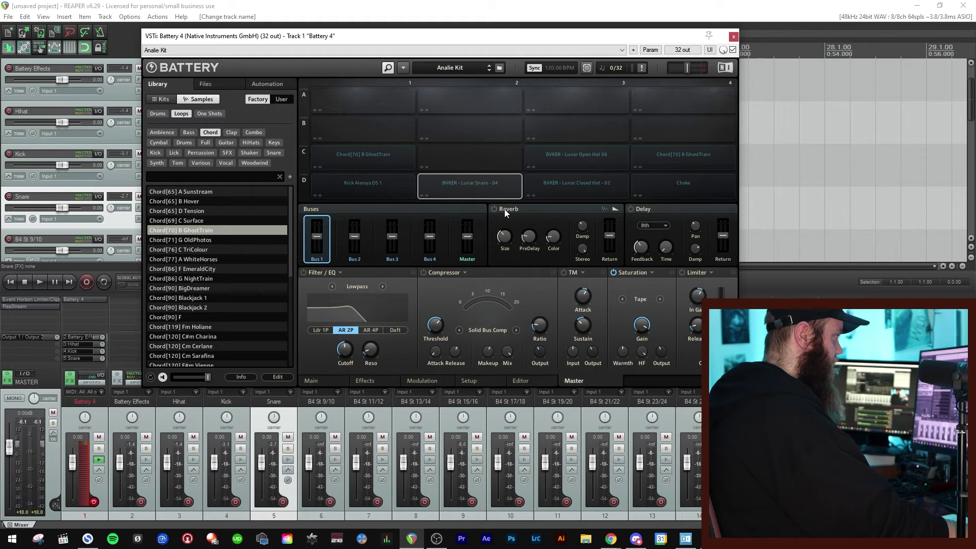
pyautogui.click(554, 168)
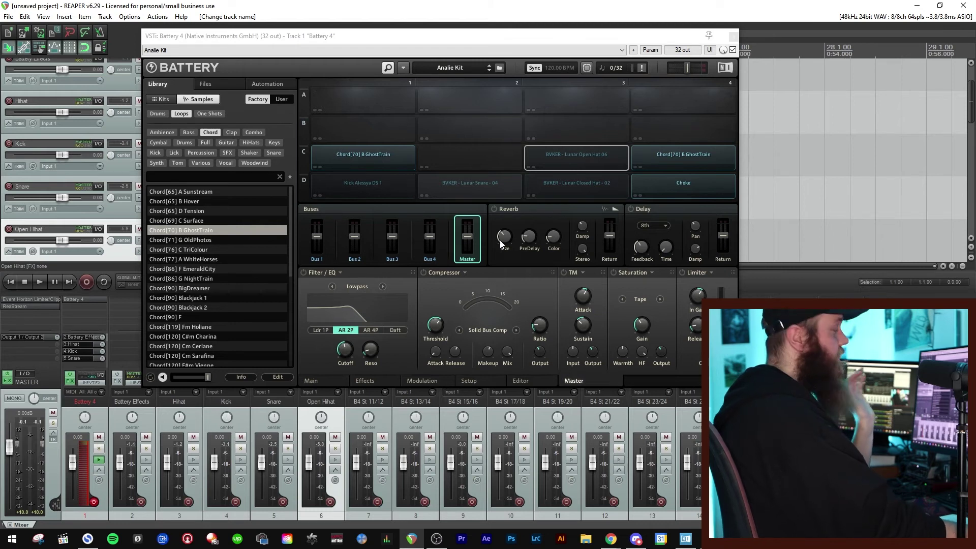
pyautogui.click(733, 37)
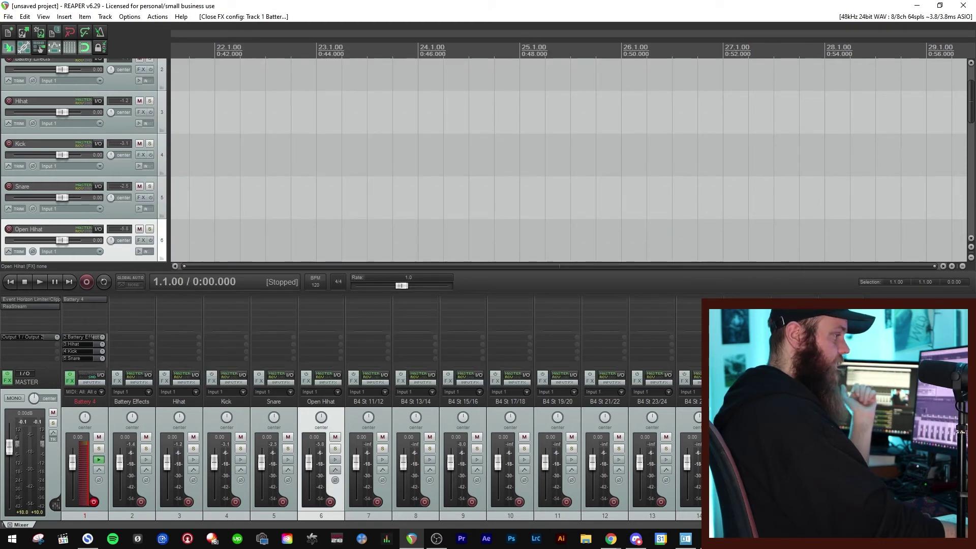
# - Add a new track, move it to the first position before Battery 4, and name it Drum Bus
pyautogui.rightClick(767, 407)
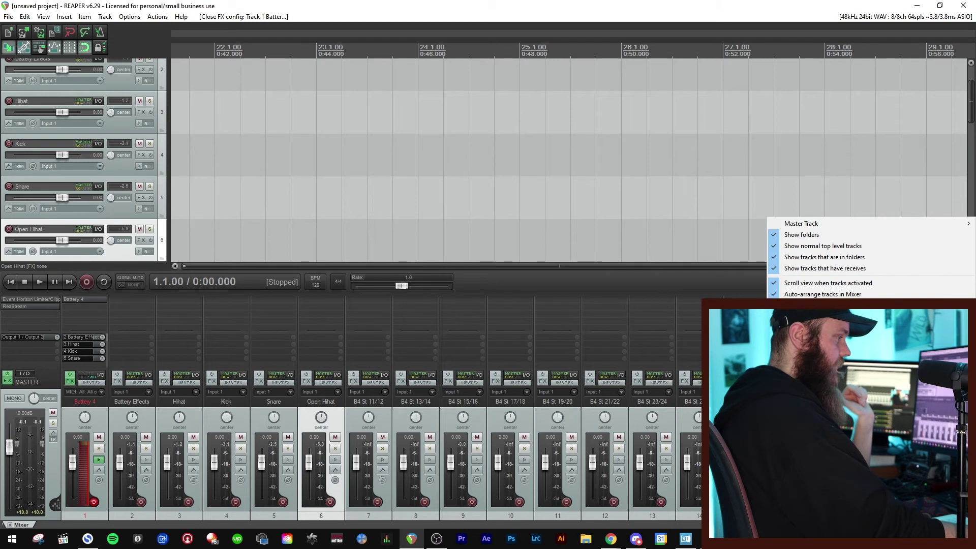
pyautogui.press('Escape')
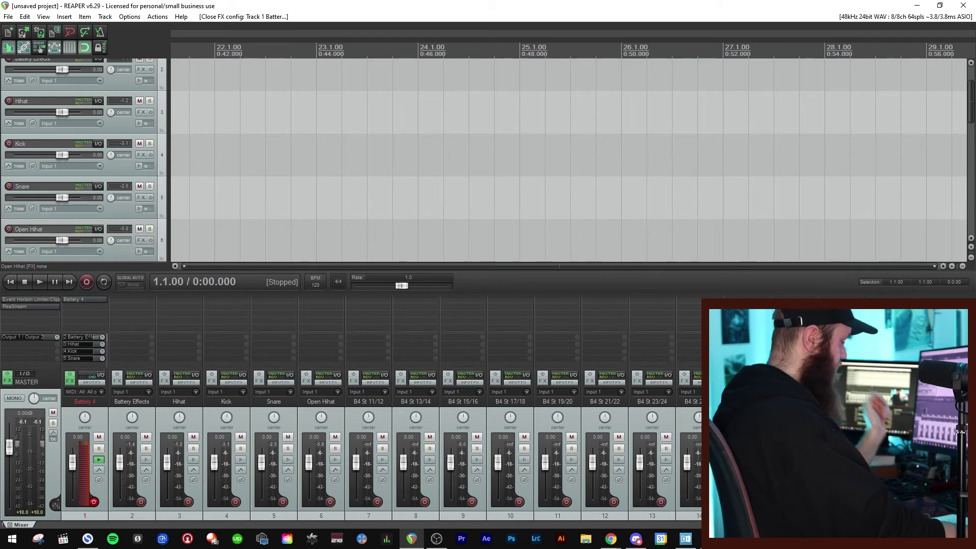
pyautogui.hotkey('ctrl', 't')
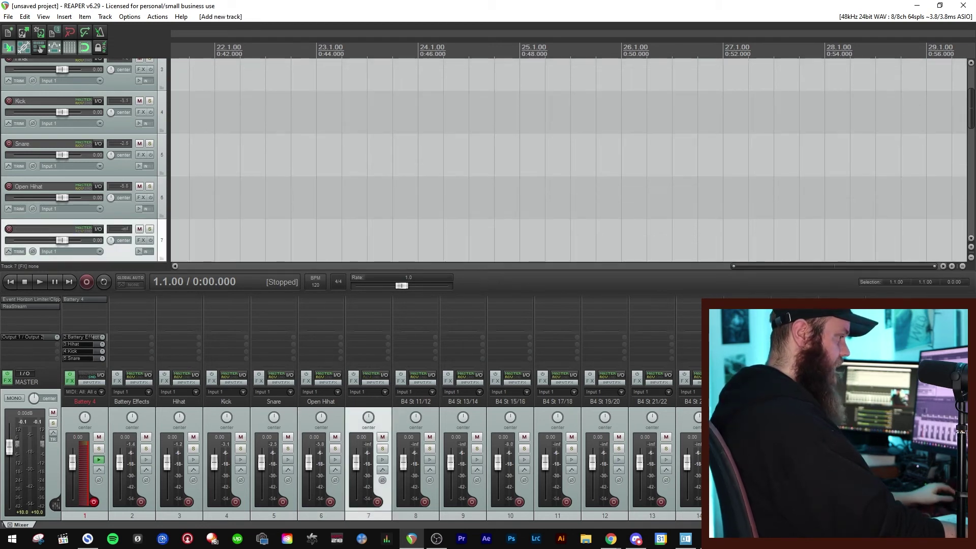
pyautogui.moveTo(383, 417); pyautogui.dragTo(82, 422)
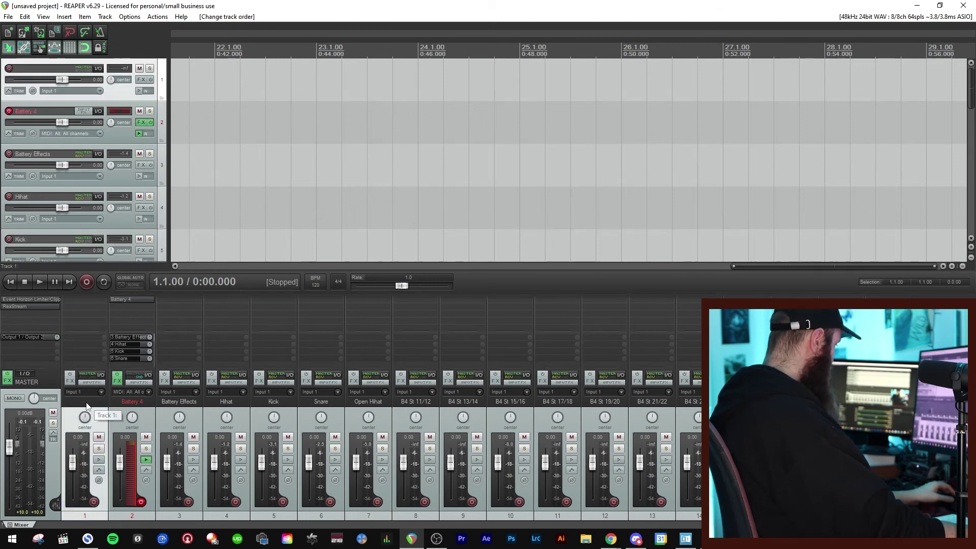
pyautogui.write('Drum')
pyautogui.press('Return')
pyautogui.write('Bus')
pyautogui.press('Return')
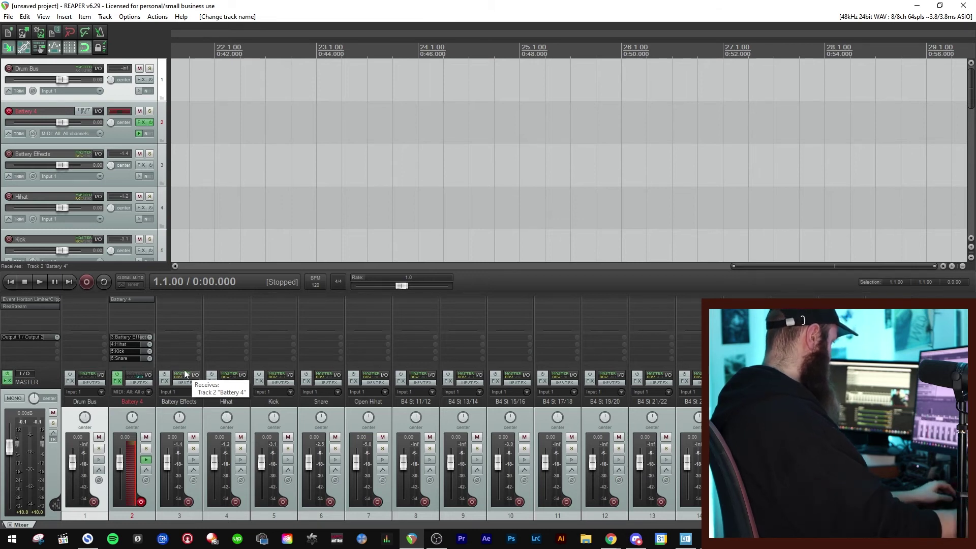
# - Send all tracks from Battery Effects through B4 St 31/32 to Drum Bus and disable their master sends
pyautogui.click(194, 423)
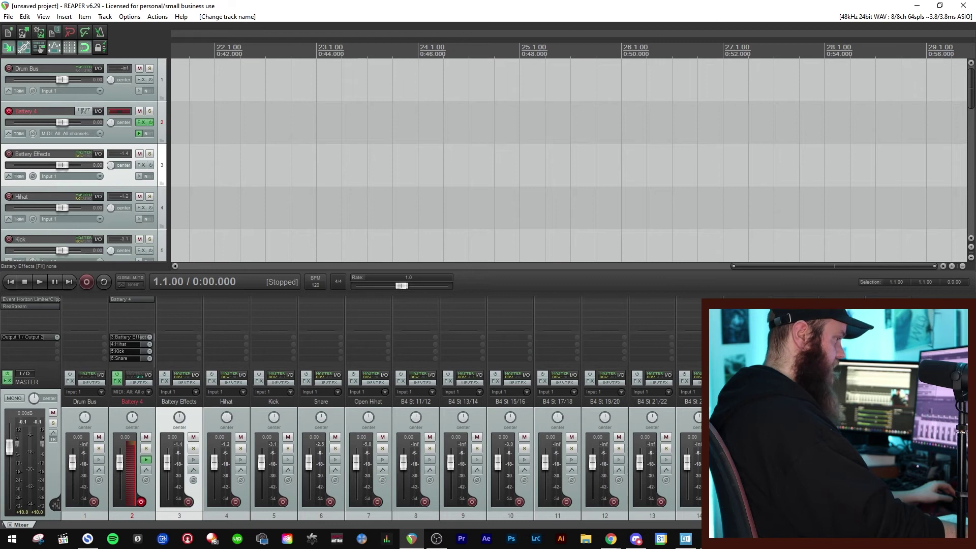
pyautogui.keyDown('shift'); pyautogui.click(691, 427); pyautogui.keyUp('shift')
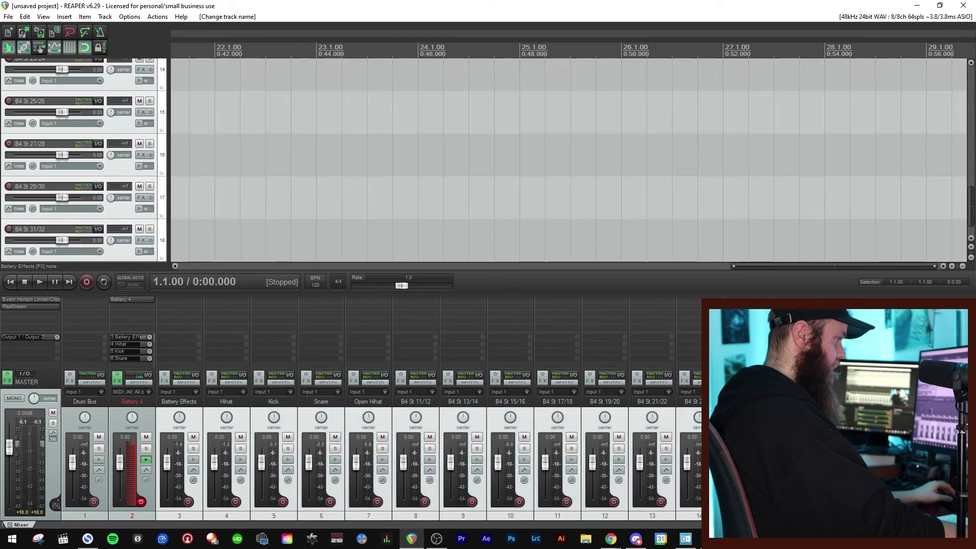
pyautogui.rightClick(176, 382)
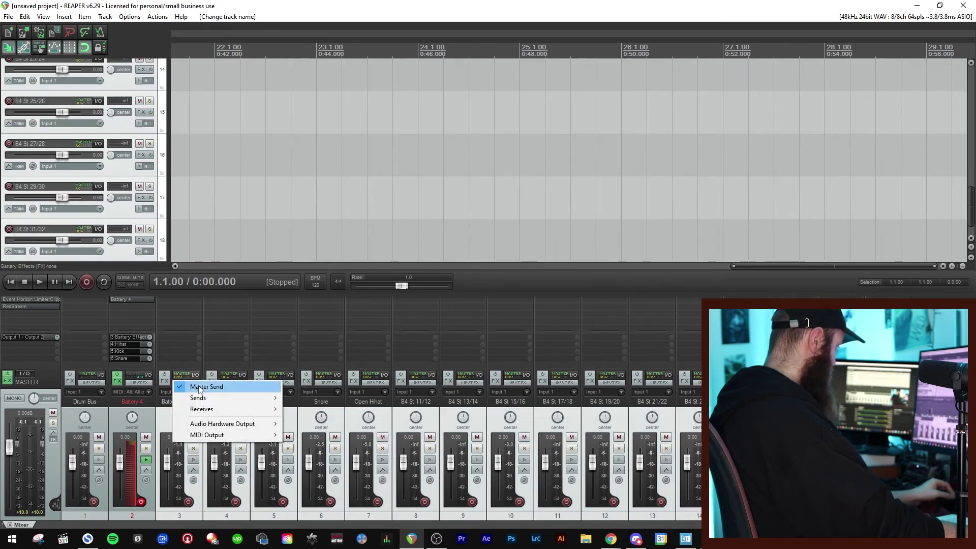
pyautogui.moveTo(244, 397)
pyautogui.click(336, 412)
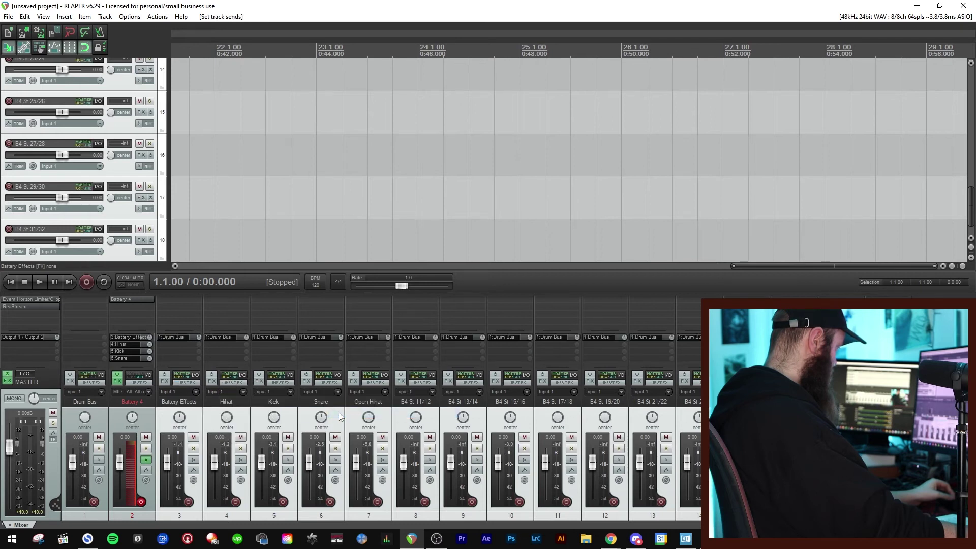
pyautogui.moveTo(188, 381)
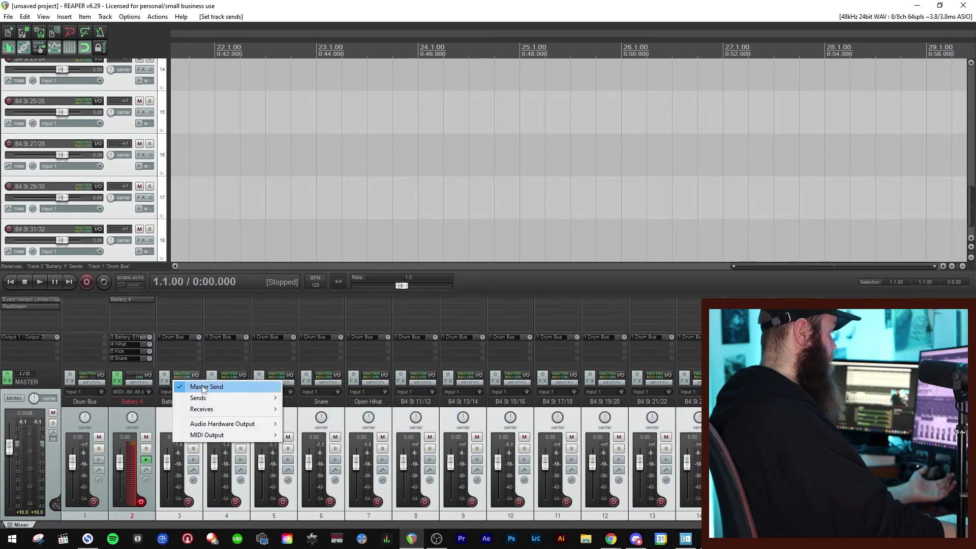
pyautogui.click(201, 388)
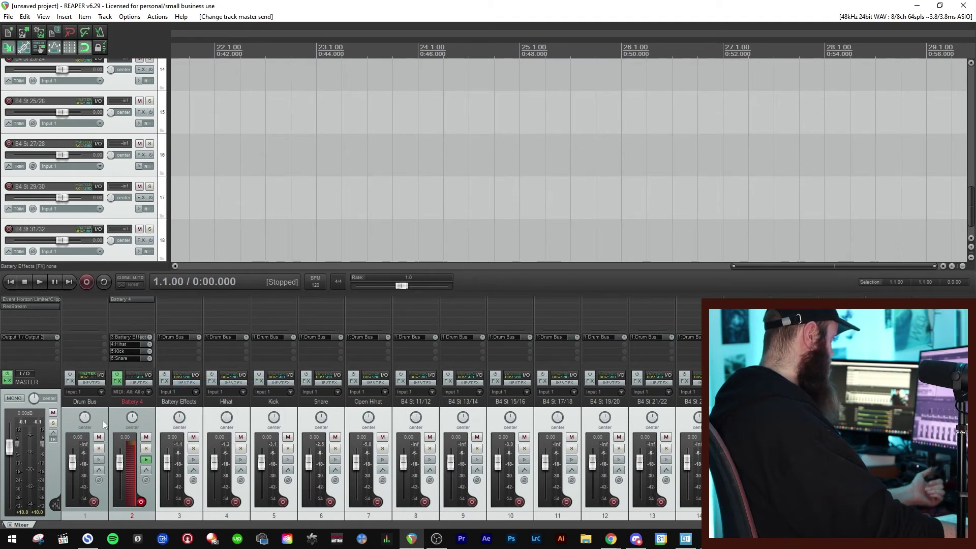
# - Add a new track directly after Drum Bus and name it Hihats
pyautogui.click(102, 420)
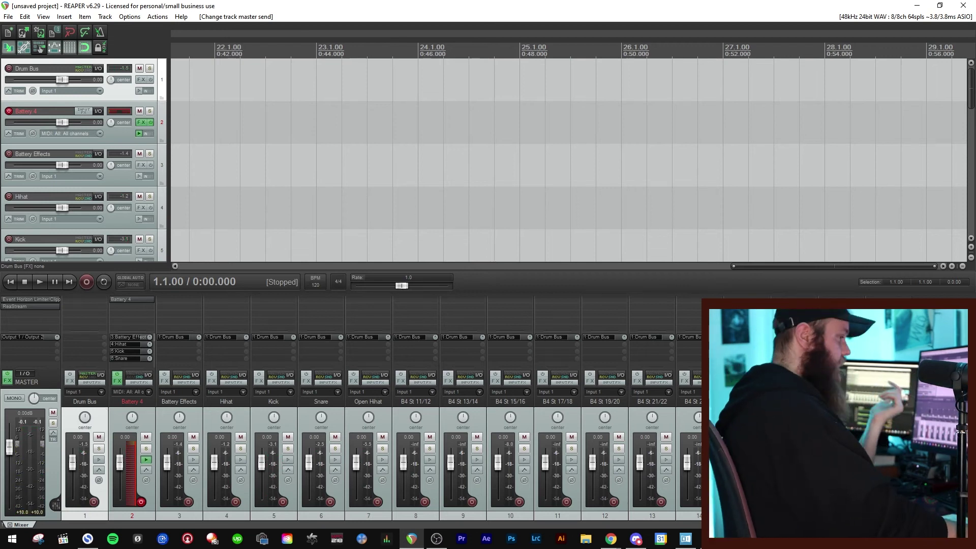
pyautogui.hotkey('ctrl', 't')
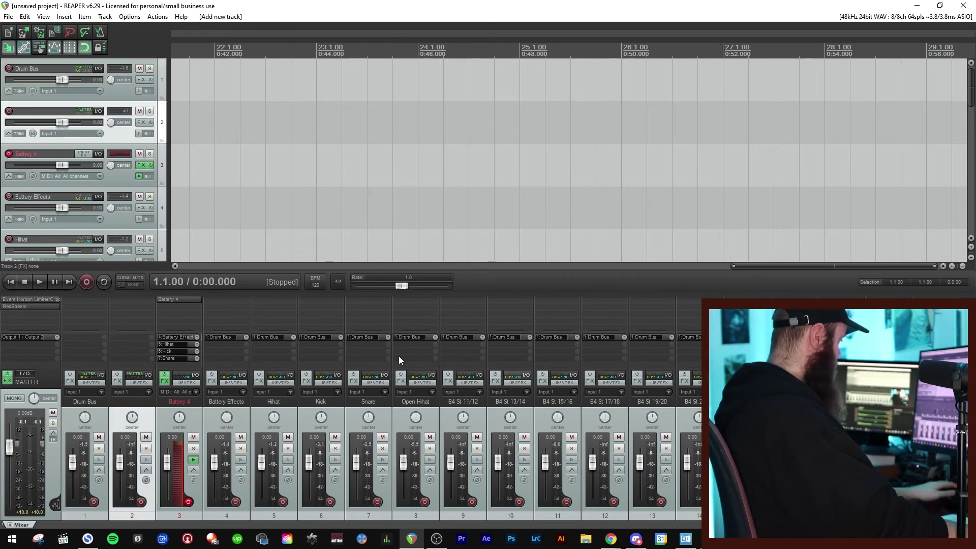
pyautogui.doubleClick(135, 403)
pyautogui.write('H')
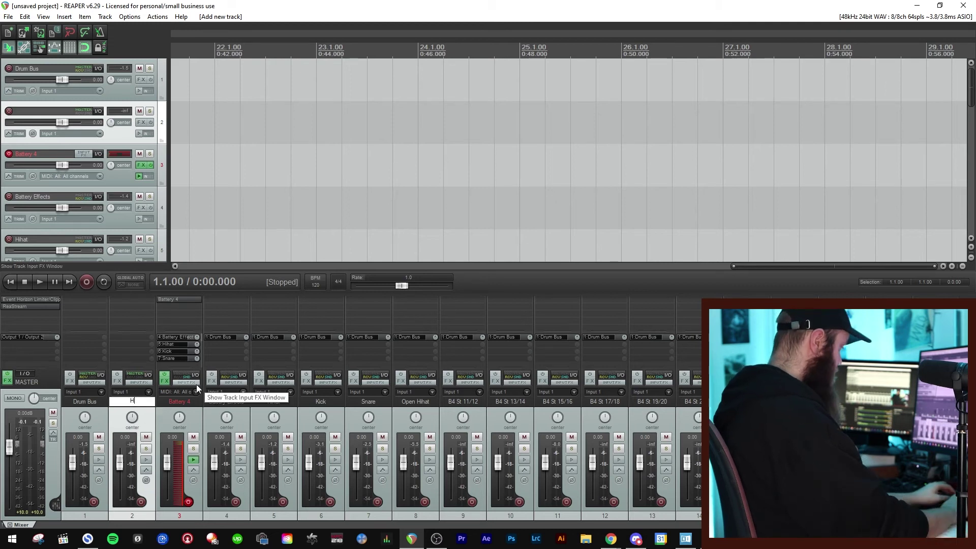
pyautogui.write('ihats')
pyautogui.press('Return')
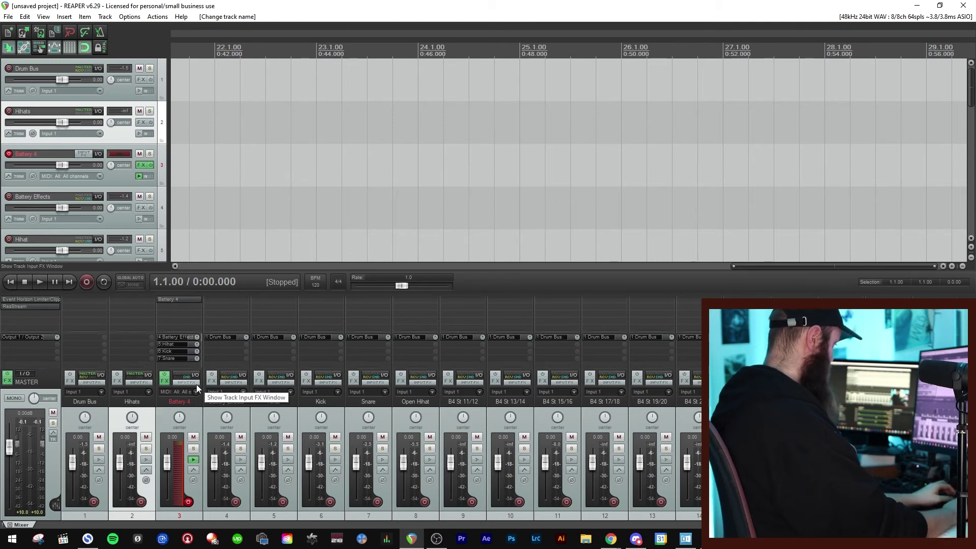
# - Add a send from both the Hihat and Open Hihat tracks to the Hihats track
pyautogui.click(431, 422)
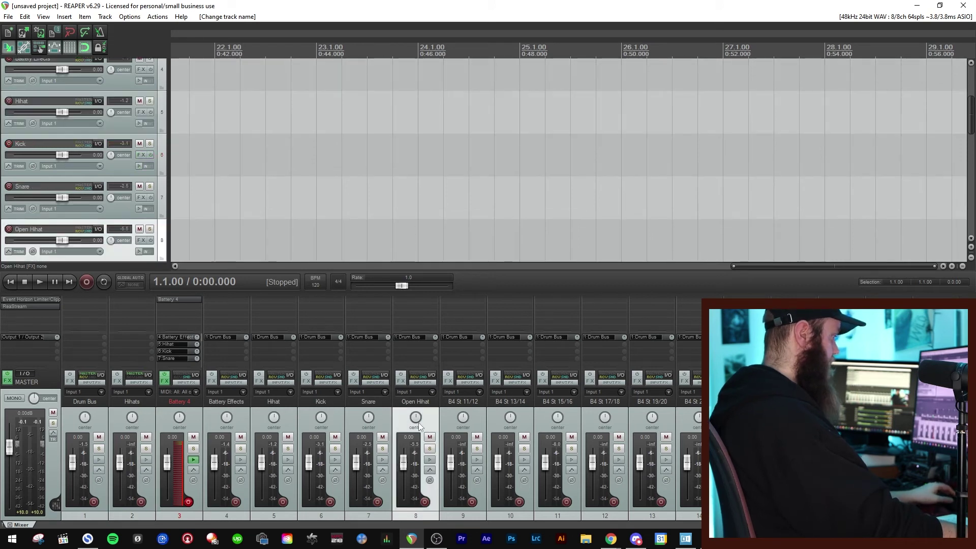
pyautogui.keyDown('ctrl'); pyautogui.click(289, 422); pyautogui.keyUp('ctrl')
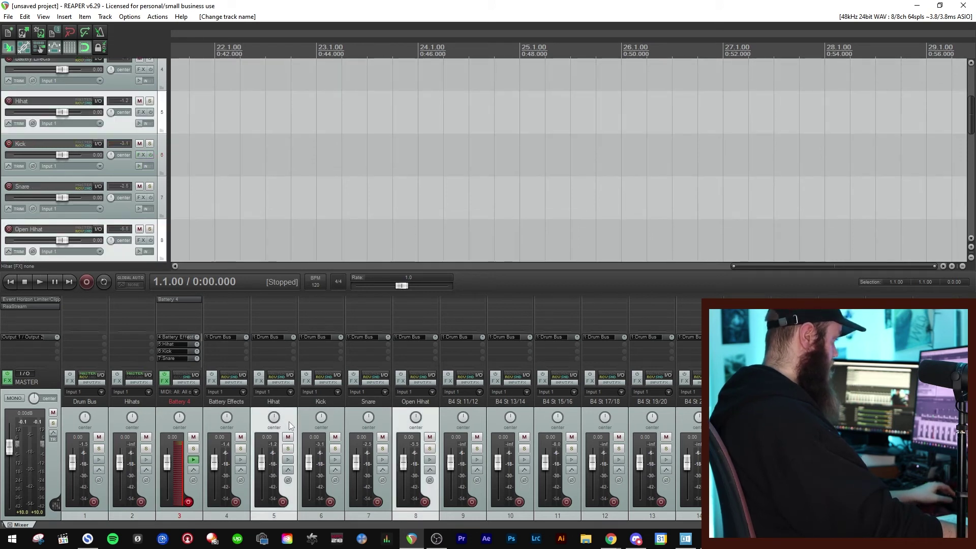
pyautogui.rightClick(283, 377)
pyautogui.moveTo(301, 395)
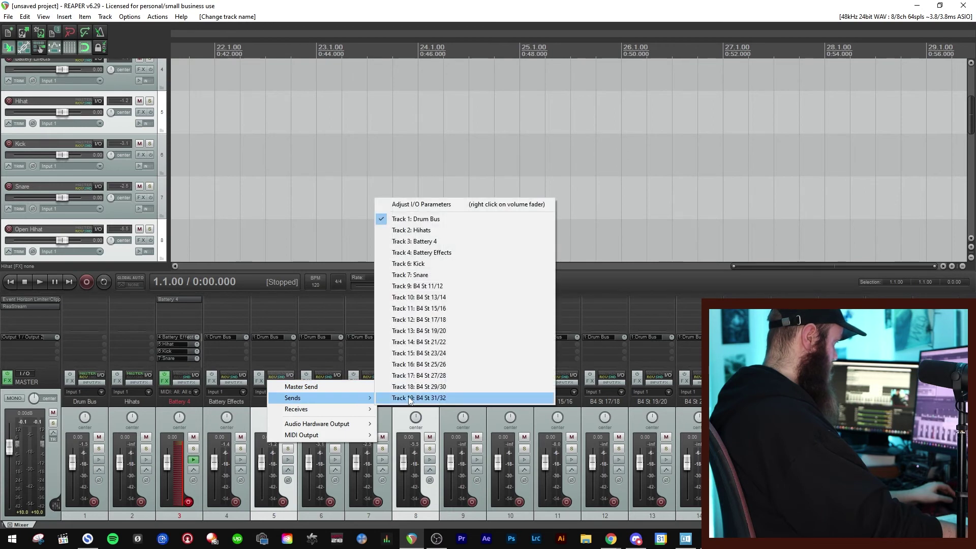
pyautogui.click(424, 231)
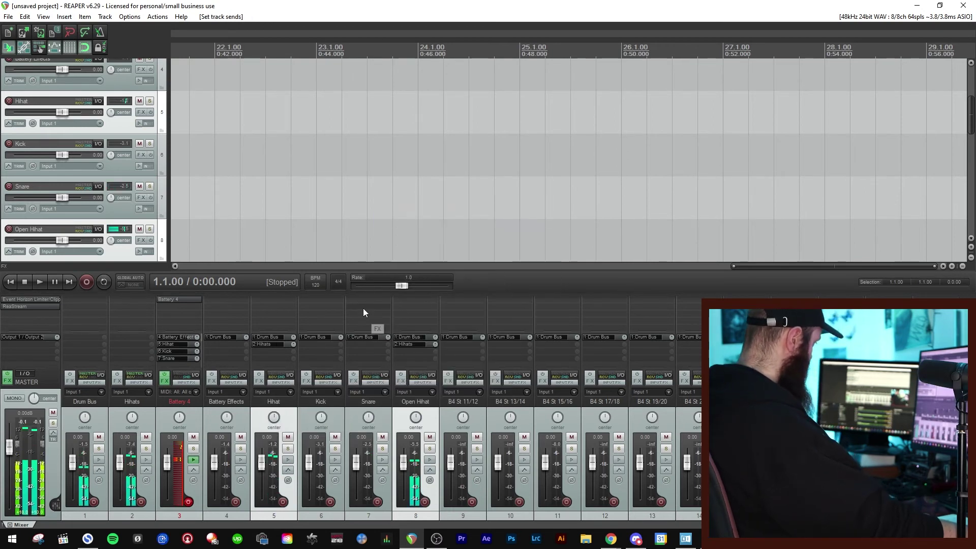
# - Disable the master send of the Hihats track
pyautogui.moveTo(252, 378)
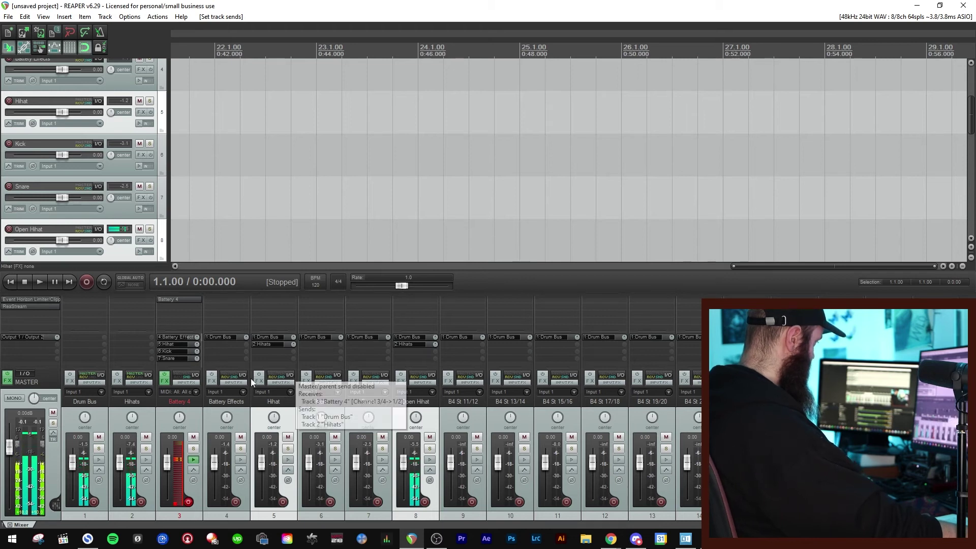
pyautogui.moveTo(141, 377)
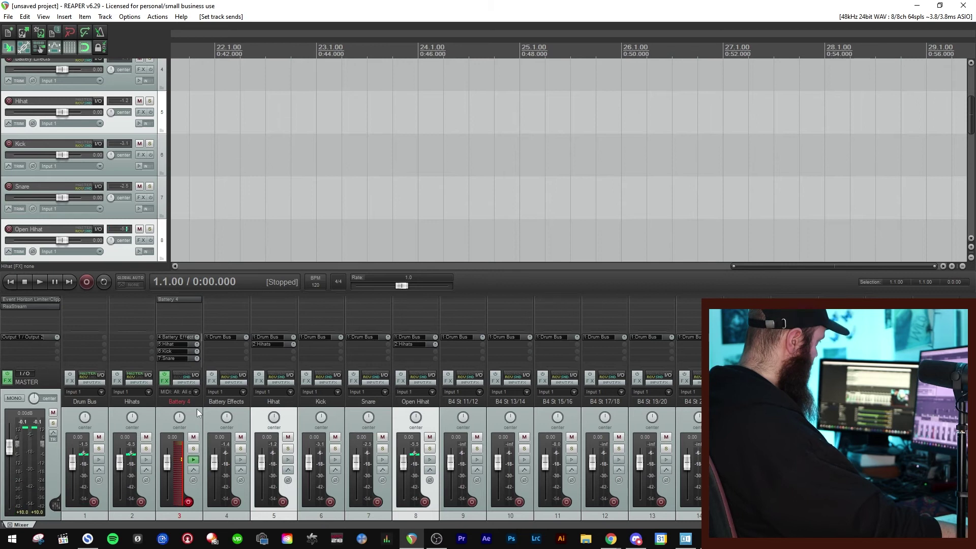
pyautogui.rightClick(131, 379)
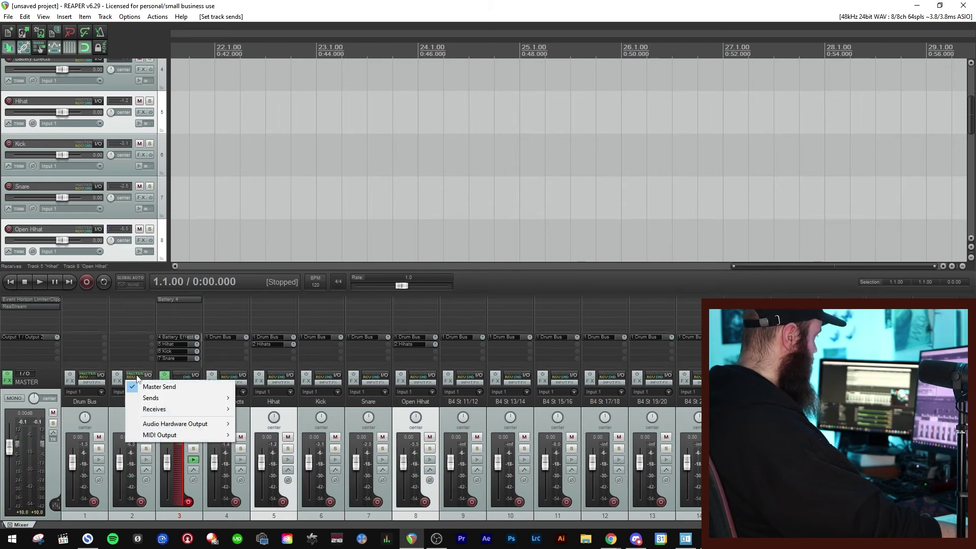
pyautogui.click(155, 388)
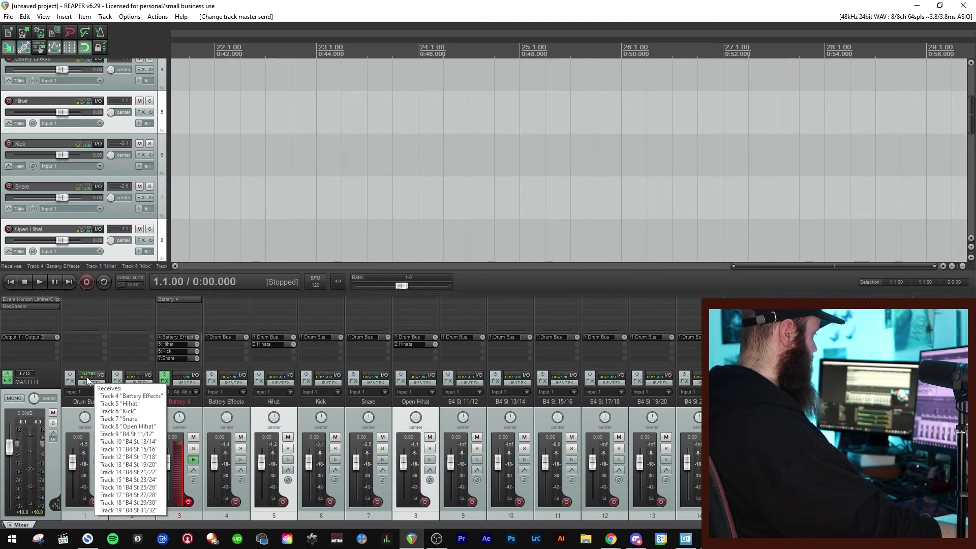
# - Insert ReaEQ on the Hihats track, cut the low shelf, and boost the highs with the high shelf at about 10881 Hz and 13.2 dB
pyautogui.doubleClick(129, 302)
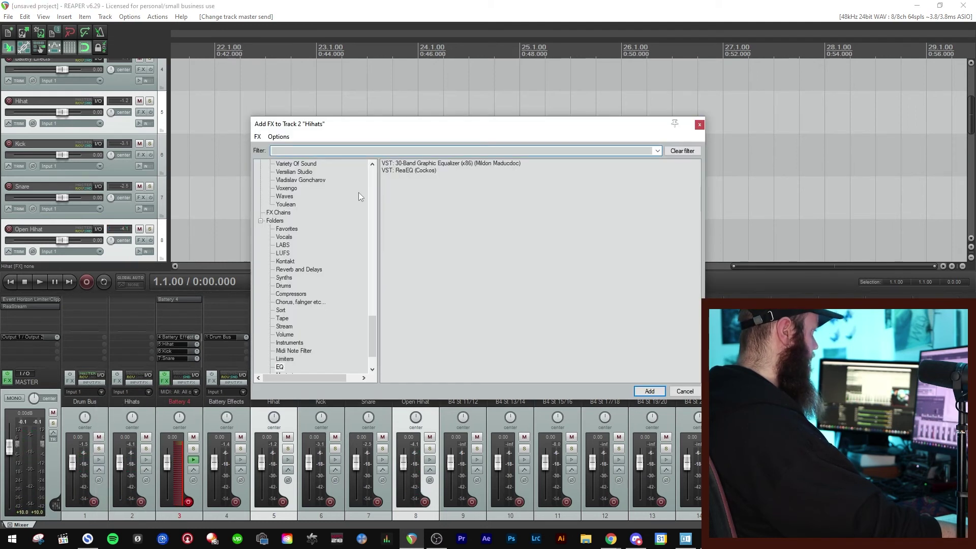
pyautogui.doubleClick(404, 170)
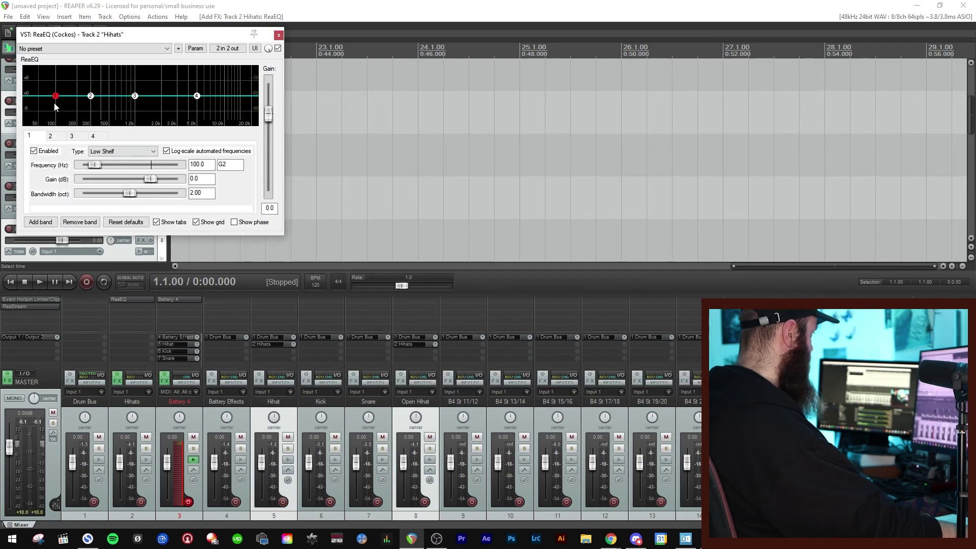
pyautogui.moveTo(56, 98); pyautogui.dragTo(59, 124)
pyautogui.moveTo(135, 96); pyautogui.dragTo(227, 66)
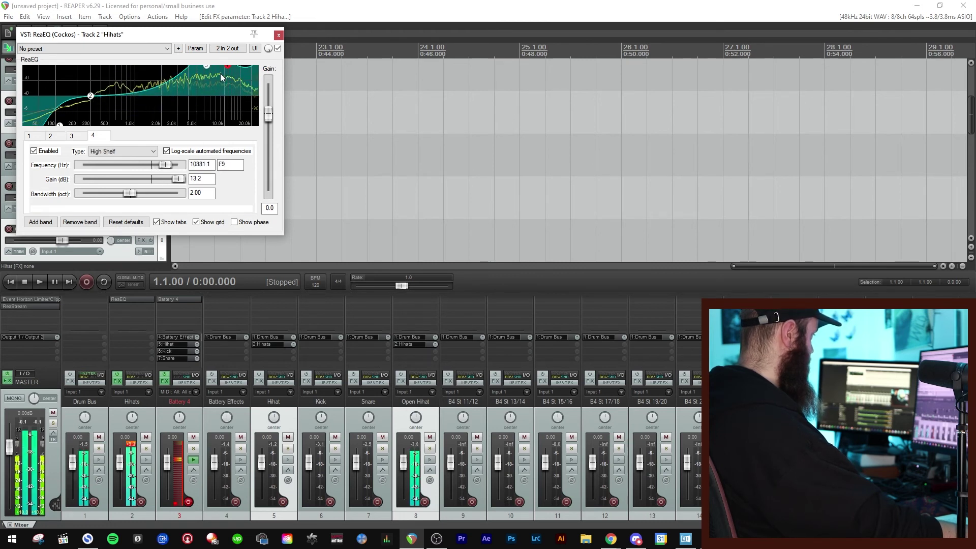
# - Add a send from the Hihats track to Drum Bus
pyautogui.rightClick(137, 377)
pyautogui.moveTo(153, 398)
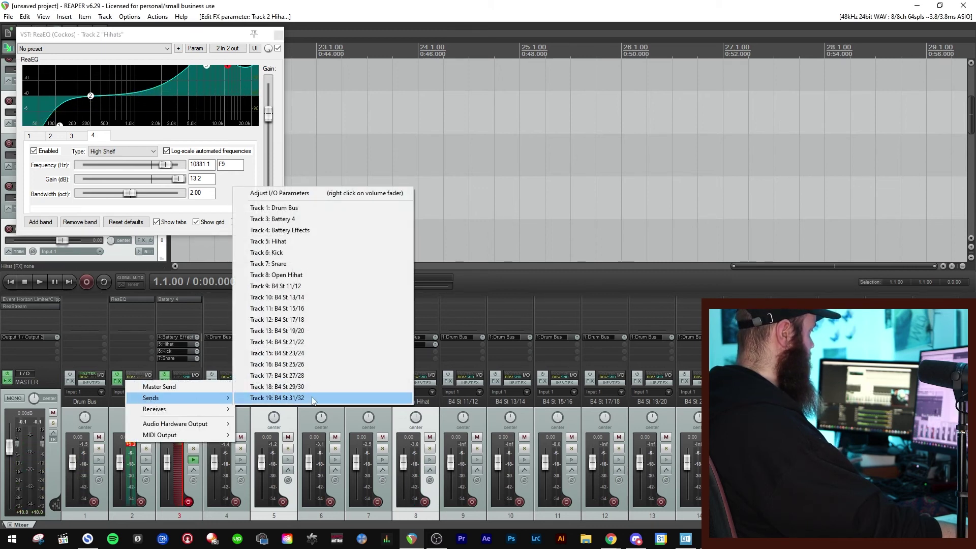
pyautogui.click(296, 211)
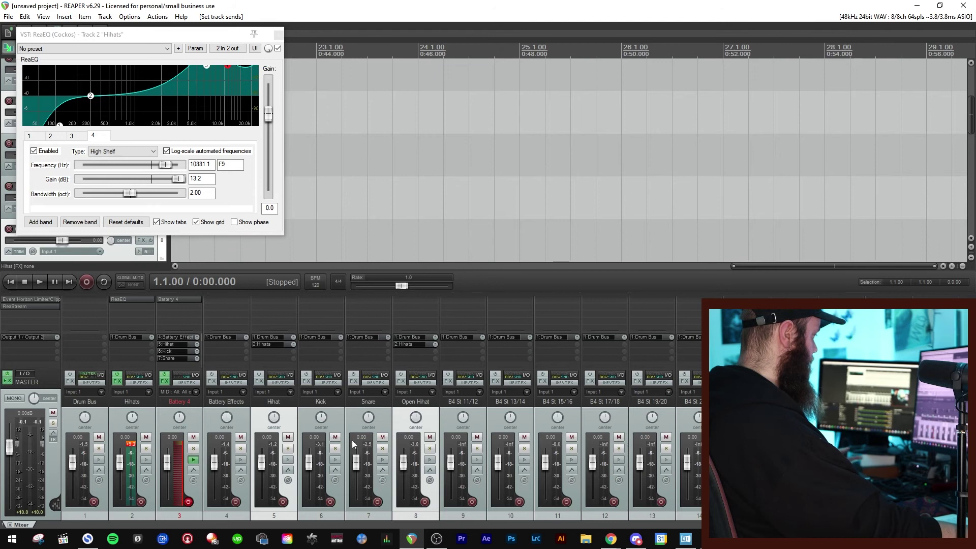
# - Remove the direct Drum Bus sends from the Hihat and Open Hihat tracks
pyautogui.rightClick(419, 382)
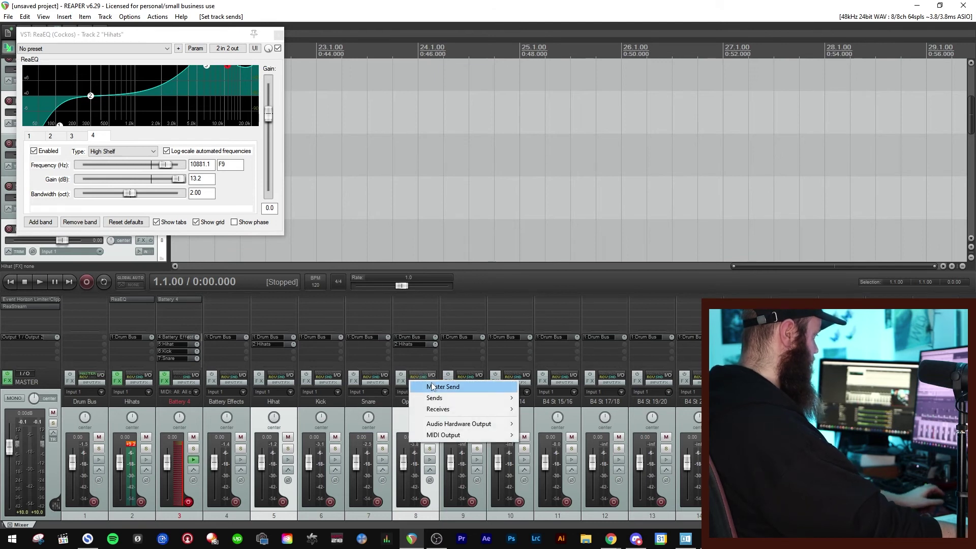
pyautogui.moveTo(435, 398)
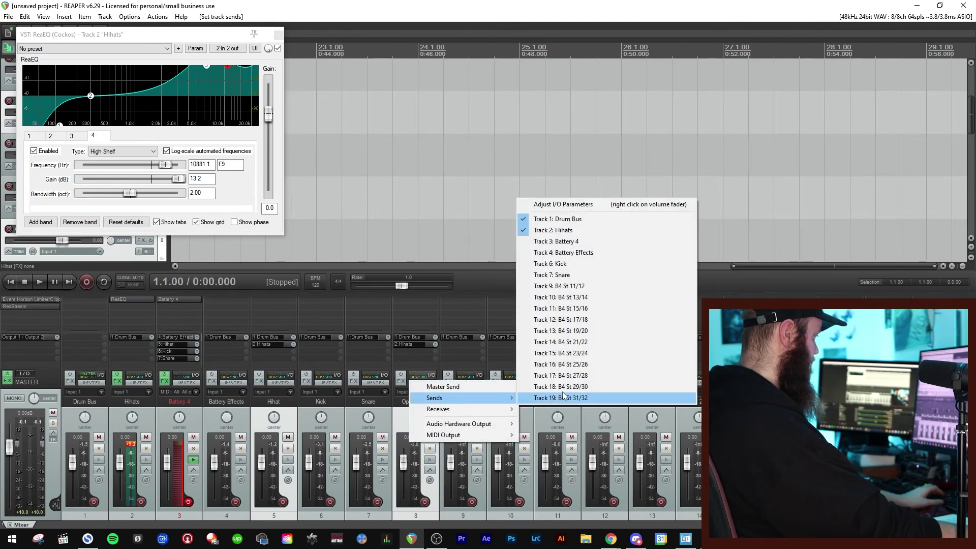
pyautogui.click(559, 219)
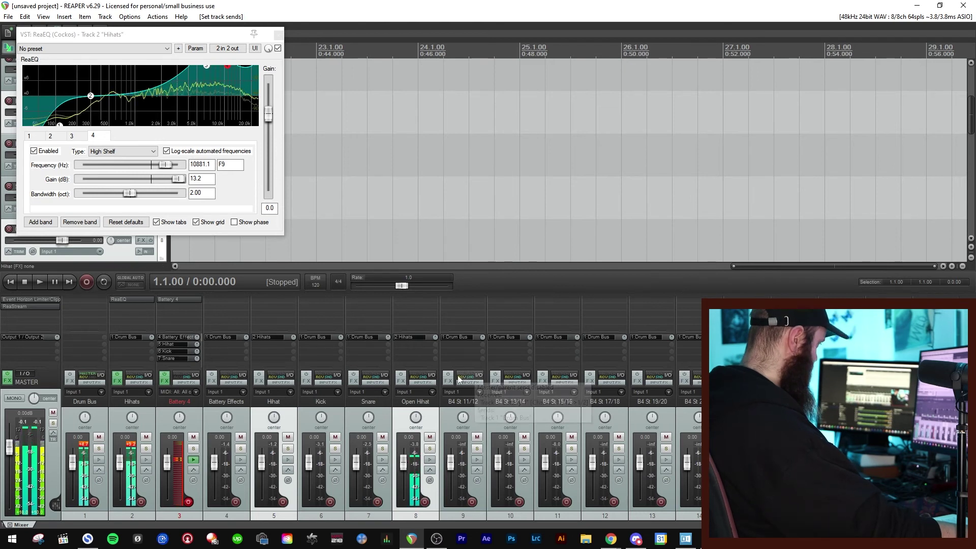
# - Flatten the high shelf in the Hihats ReaEQ, set band 3 to about 4416.5 Hz and 5.8 dB, and reset the Hihats peak meter
pyautogui.moveTo(223, 68); pyautogui.dragTo(193, 87)
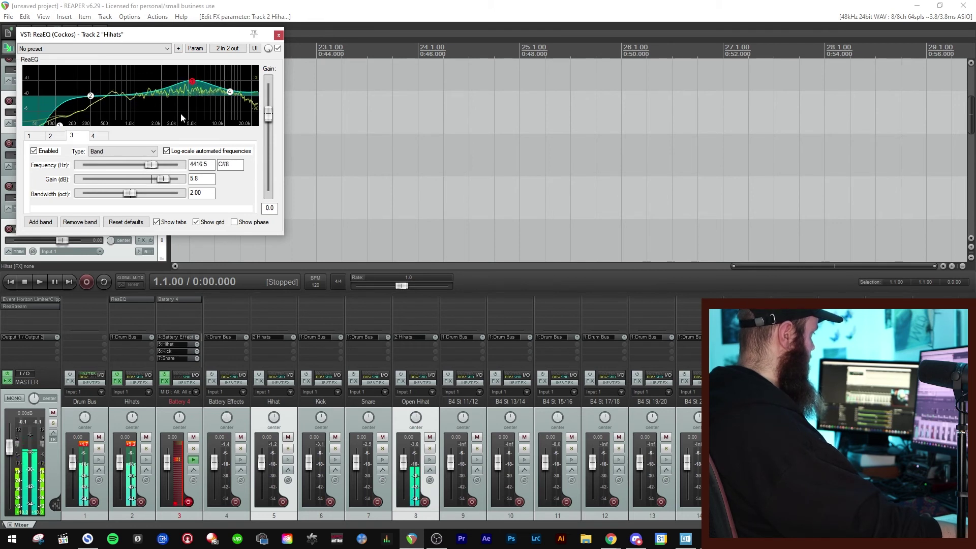
pyautogui.click(132, 445)
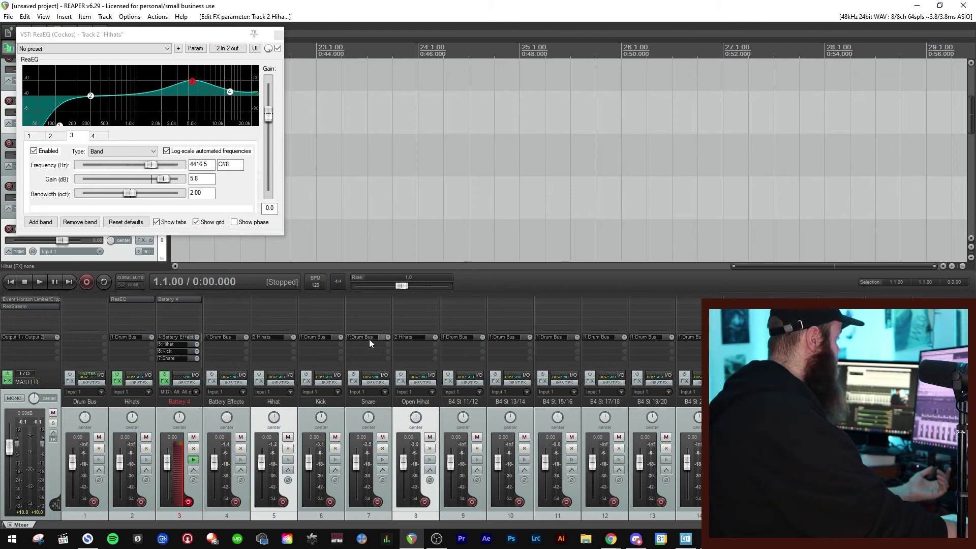
# - Insert the Scheps Omni plug-in on the Hihats track, close its window, and open Battery 4
pyautogui.doubleClick(138, 307)
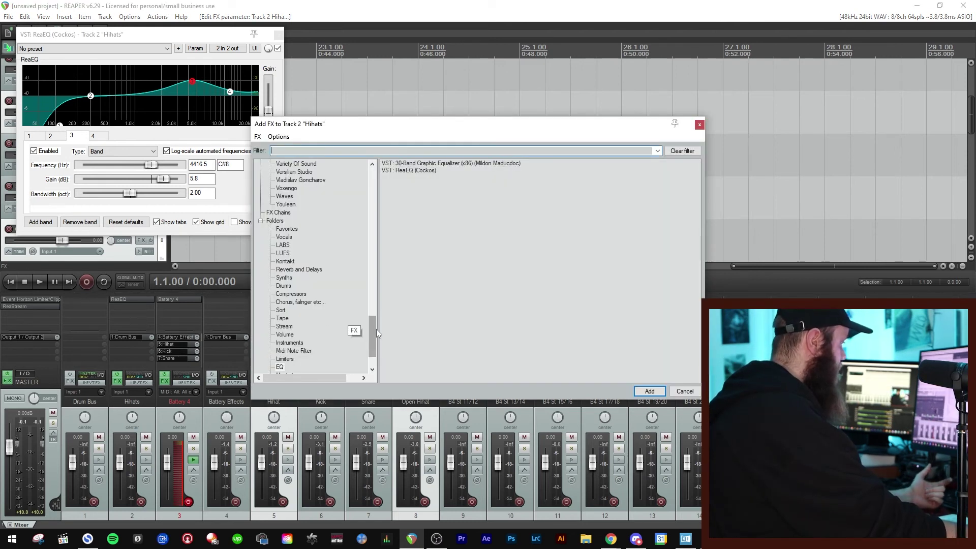
pyautogui.moveTo(375, 339); pyautogui.dragTo(372, 357)
pyautogui.click(291, 350)
pyautogui.press('Escape')
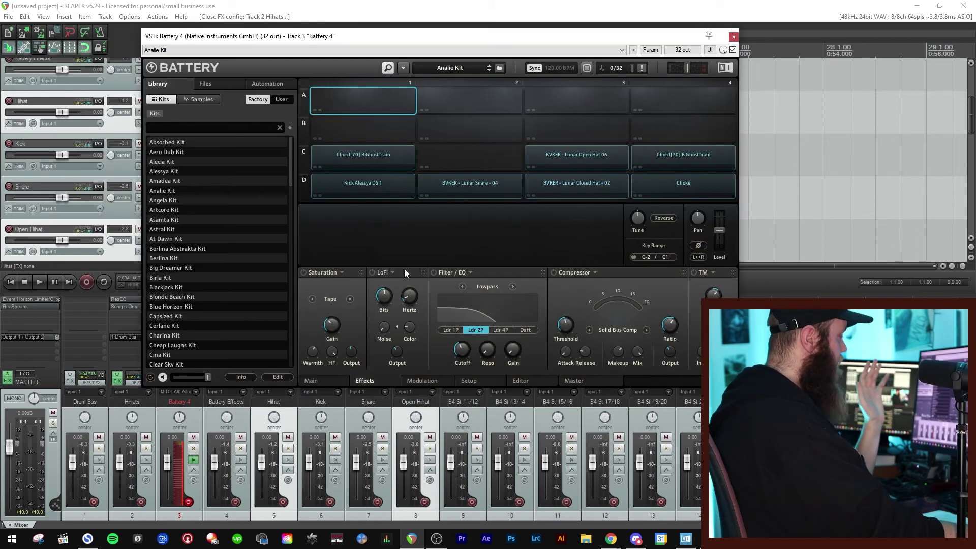
# - Enable the LoFi effect on the Lunar Snare - 04 cell and adjust its bit and sample-rate reduction
pyautogui.moveTo(428, 39); pyautogui.dragTo(355, 70)
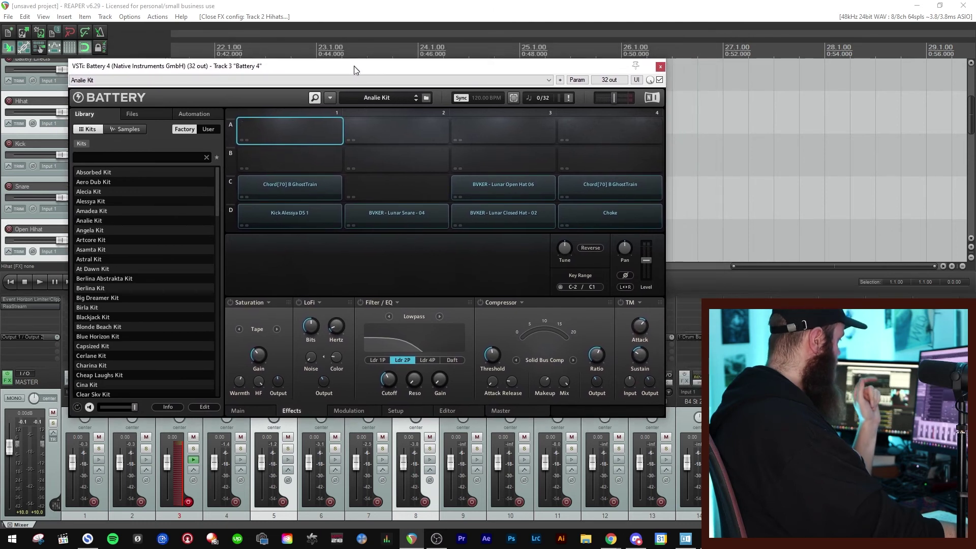
pyautogui.click(239, 412)
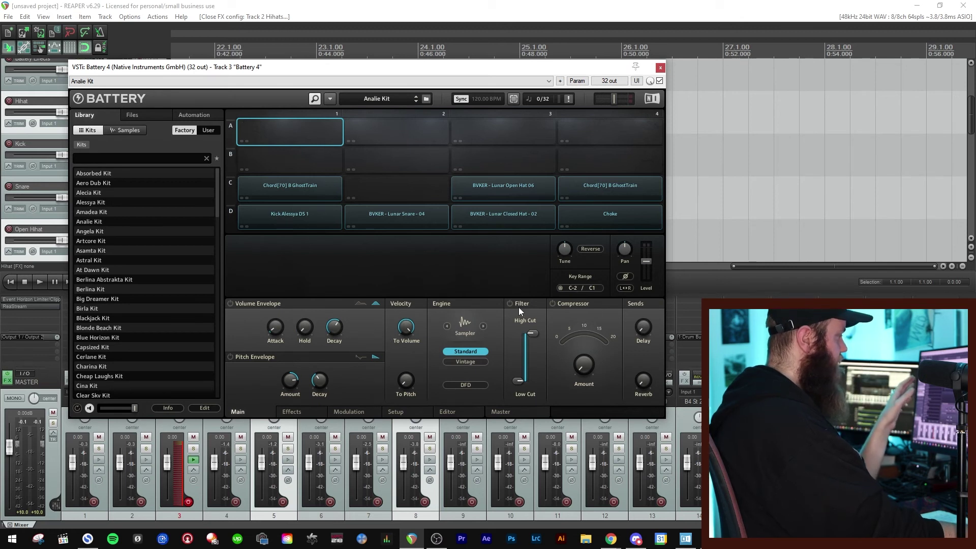
pyautogui.click(301, 409)
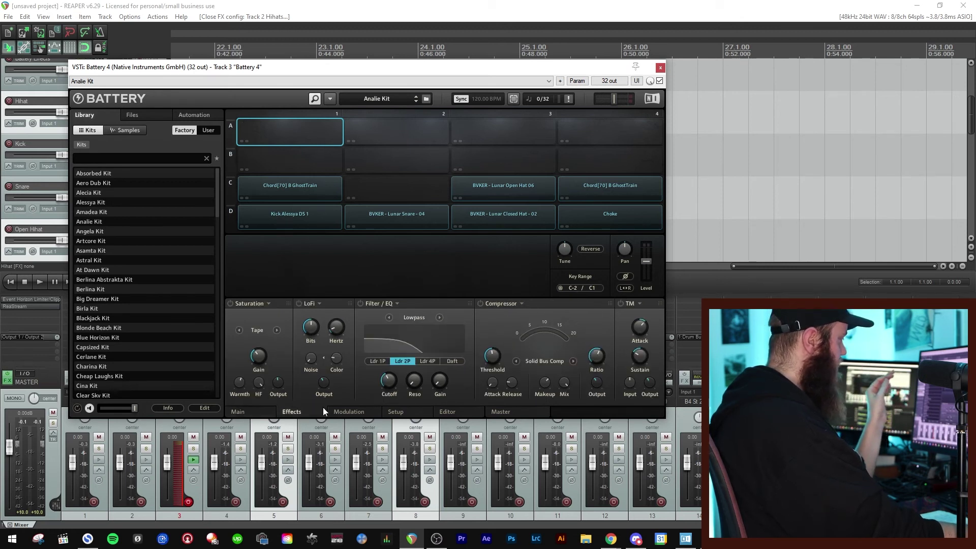
pyautogui.click(401, 218)
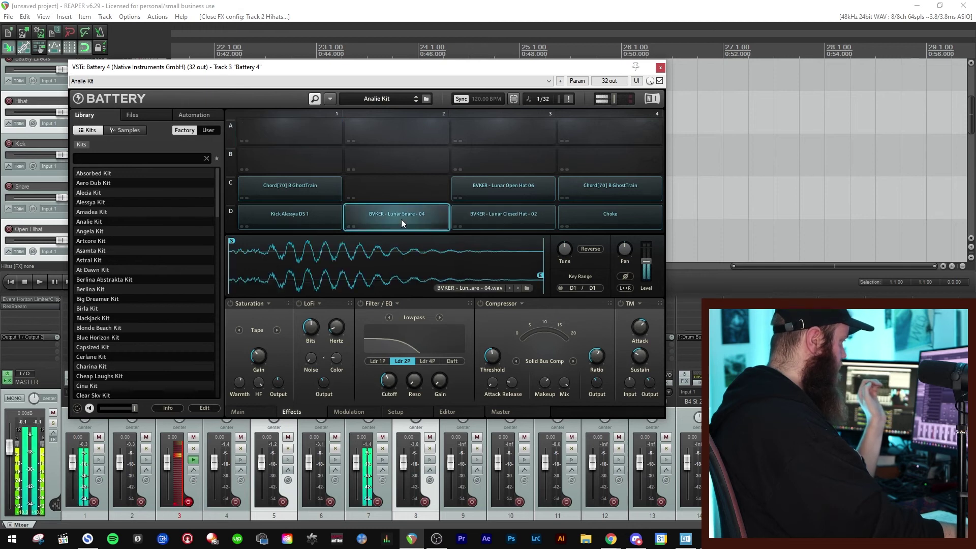
pyautogui.click(299, 304)
pyautogui.moveTo(310, 325)
pyautogui.mouseDown()
pyautogui.moveTo(309, 315)
pyautogui.moveTo(321, 333)
pyautogui.mouseUp()
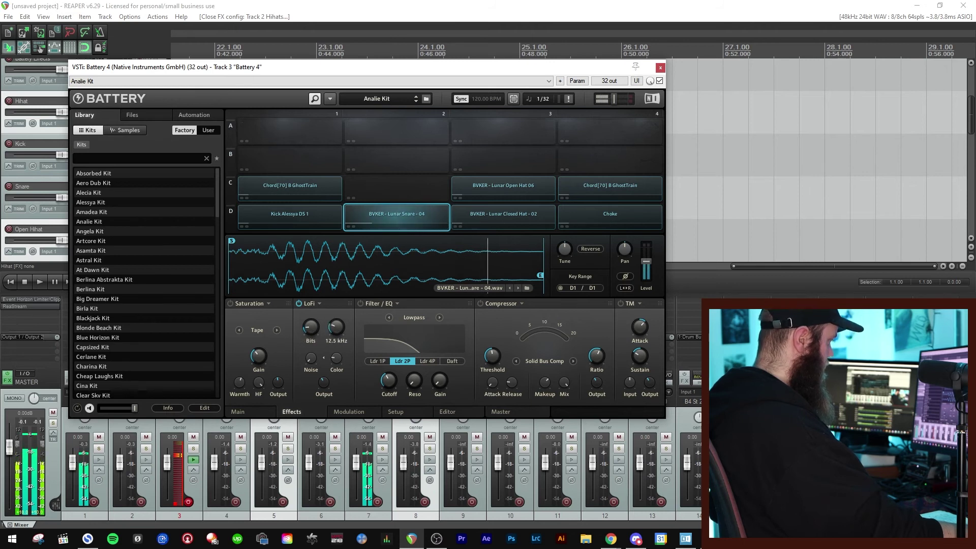
pyautogui.moveTo(336, 358); pyautogui.dragTo(336, 356)
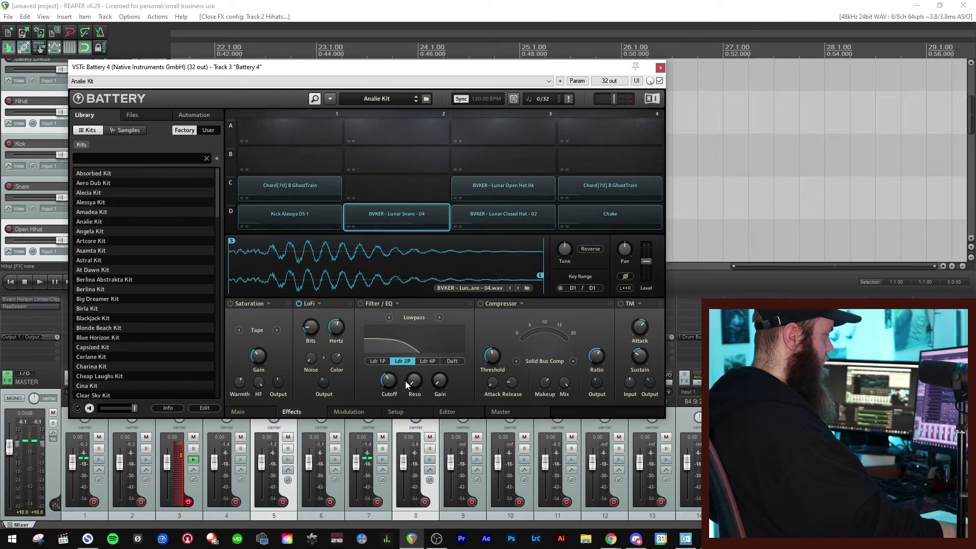
# - Enable the compressor and Filter/EQ on the snare cell, switch the filter to Highpass, and adjust its cutoff and resonance
pyautogui.click(480, 304)
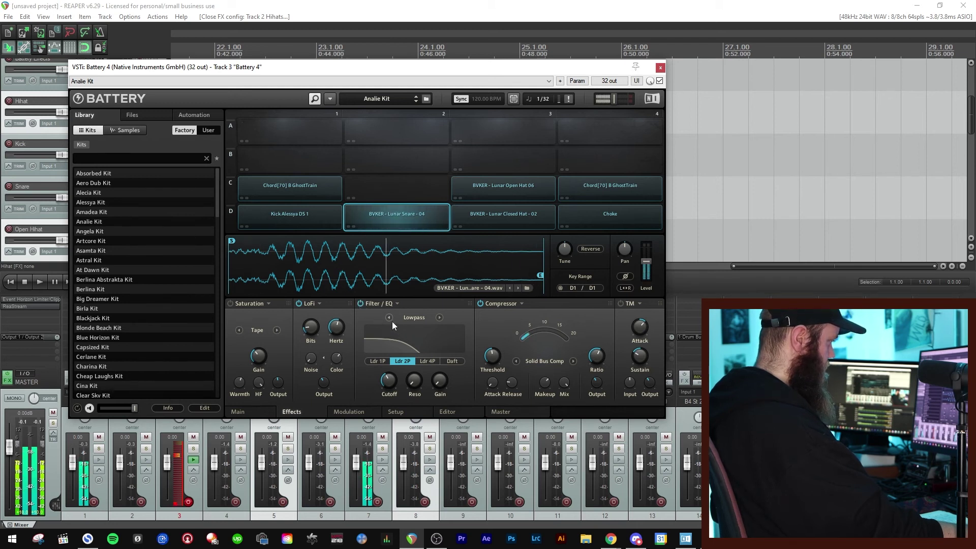
pyautogui.click(440, 318)
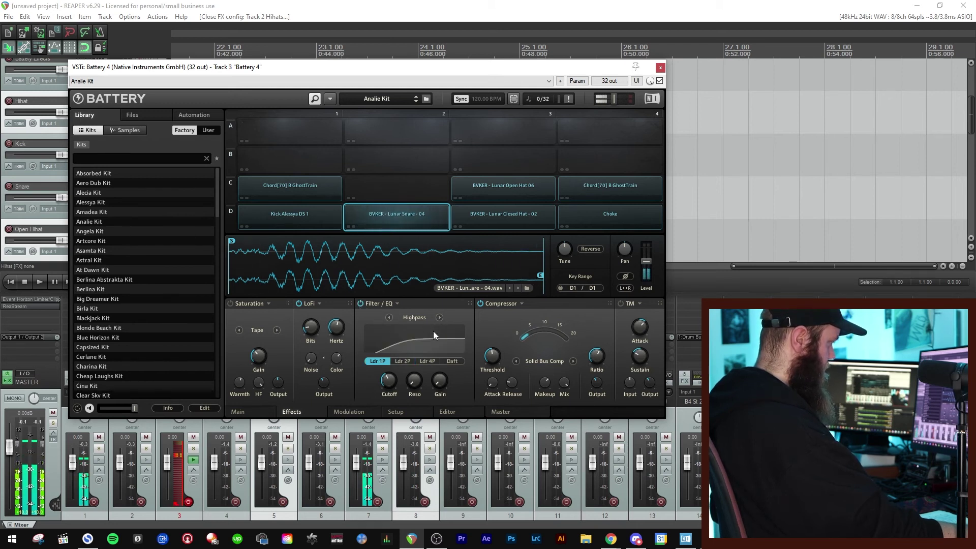
pyautogui.moveTo(435, 333); pyautogui.dragTo(404, 342)
pyautogui.moveTo(413, 380); pyautogui.dragTo(416, 381)
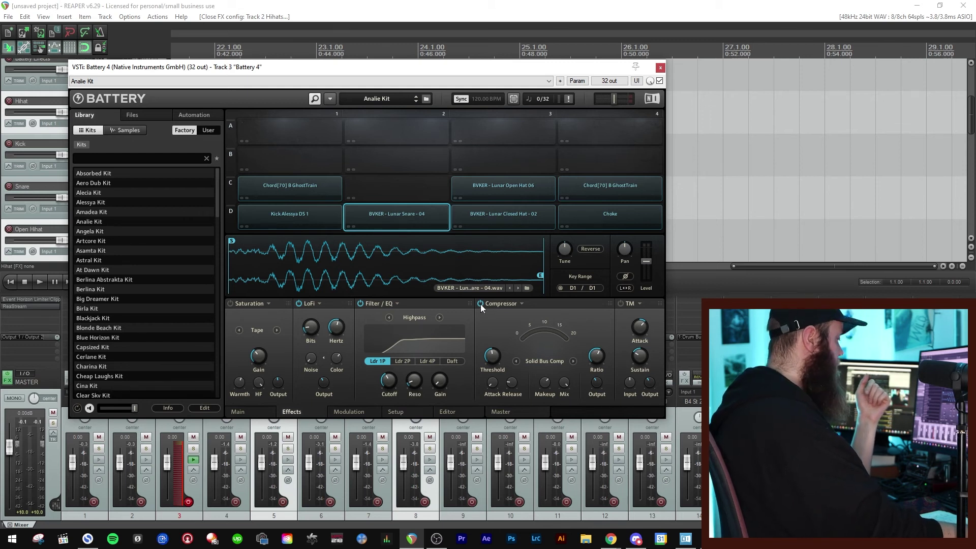
# - Examine the MIDI input channel options in the setup of the chord cell in row C, column 1
pyautogui.click(404, 414)
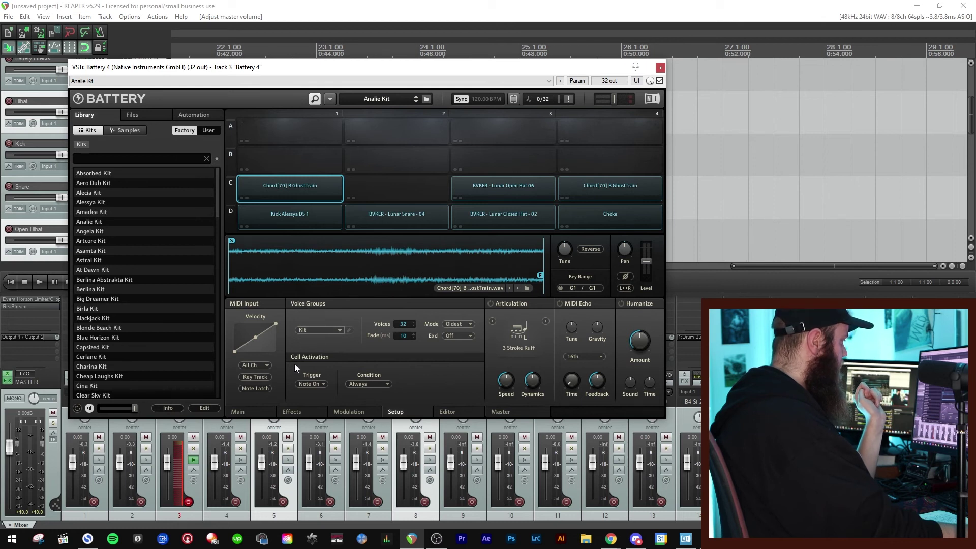
pyautogui.click(268, 364)
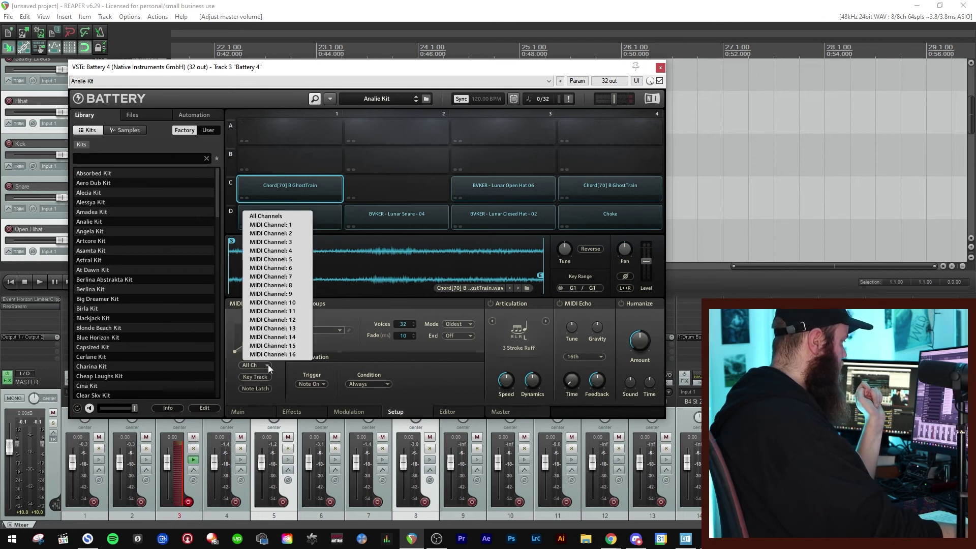
pyautogui.click(437, 367)
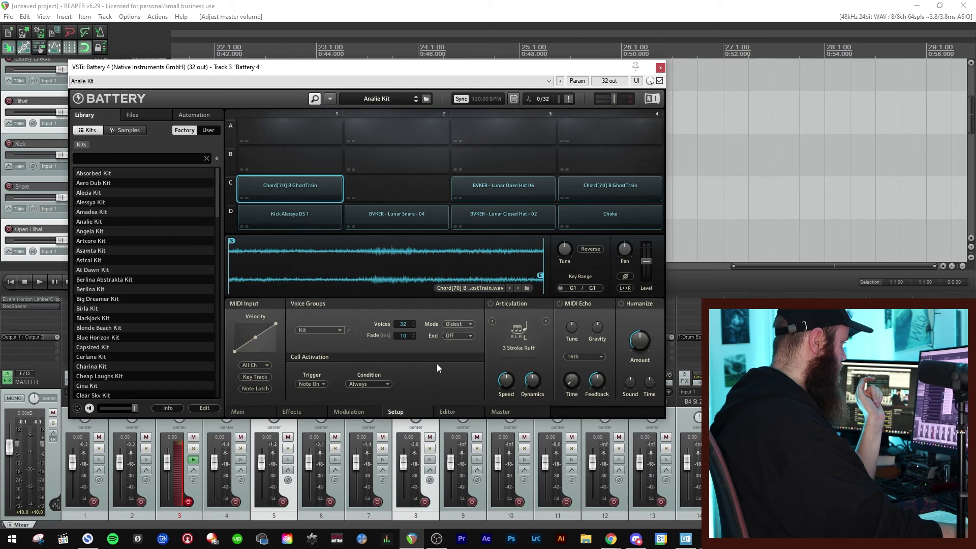
# - Set the Lunar Closed Hat - 02 cell's MIDI input to channel 1, audition the hats, and restore it to All Channels
pyautogui.click(484, 212)
pyautogui.click(260, 364)
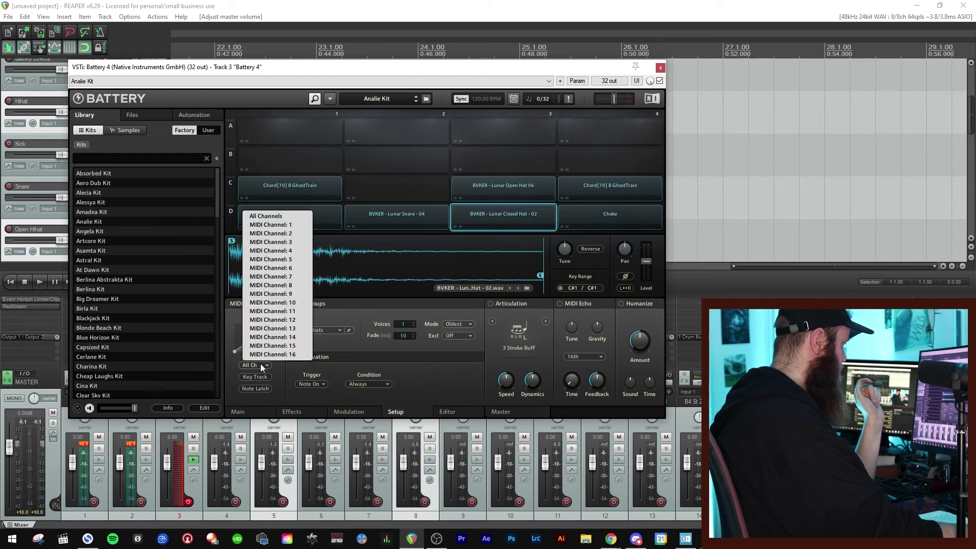
pyautogui.click(496, 203)
pyautogui.click(497, 191)
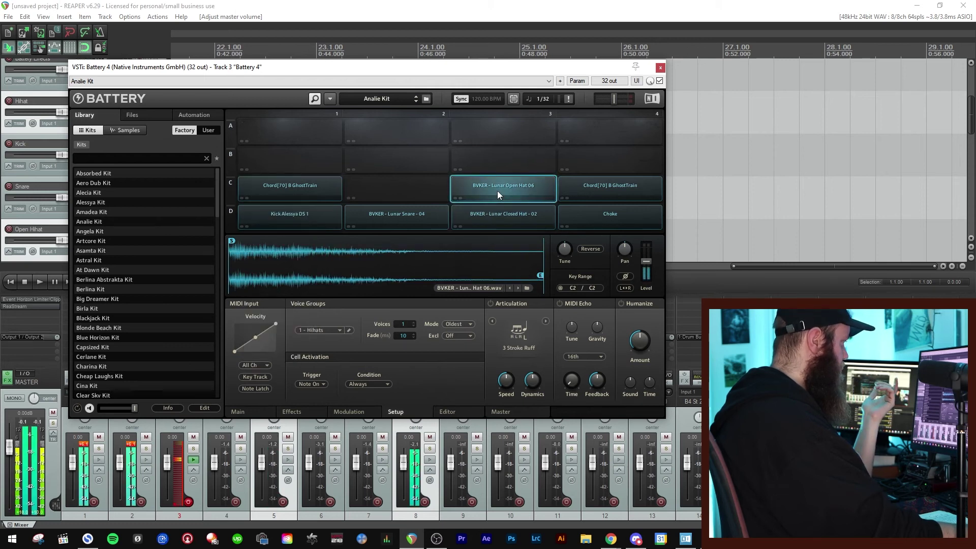
pyautogui.click(510, 218)
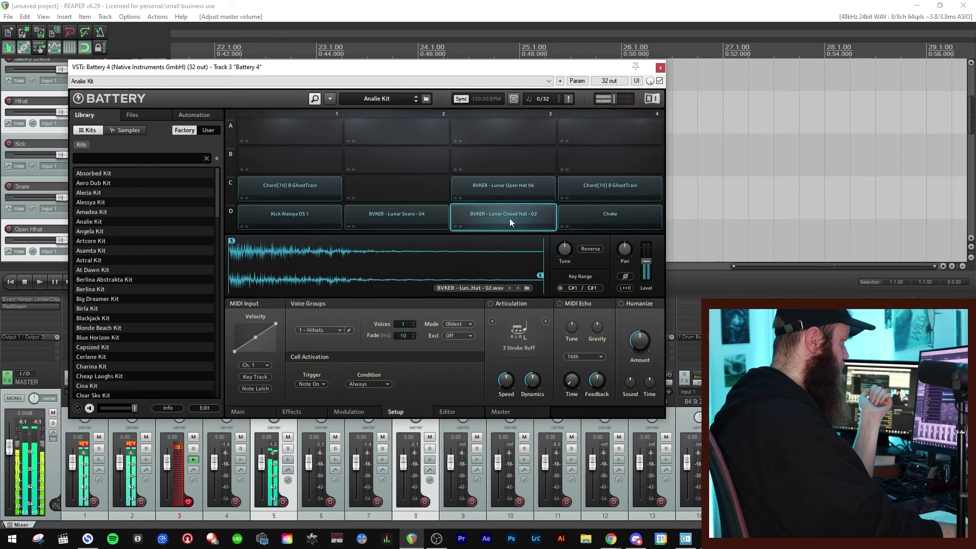
pyautogui.click(262, 365)
pyautogui.click(266, 216)
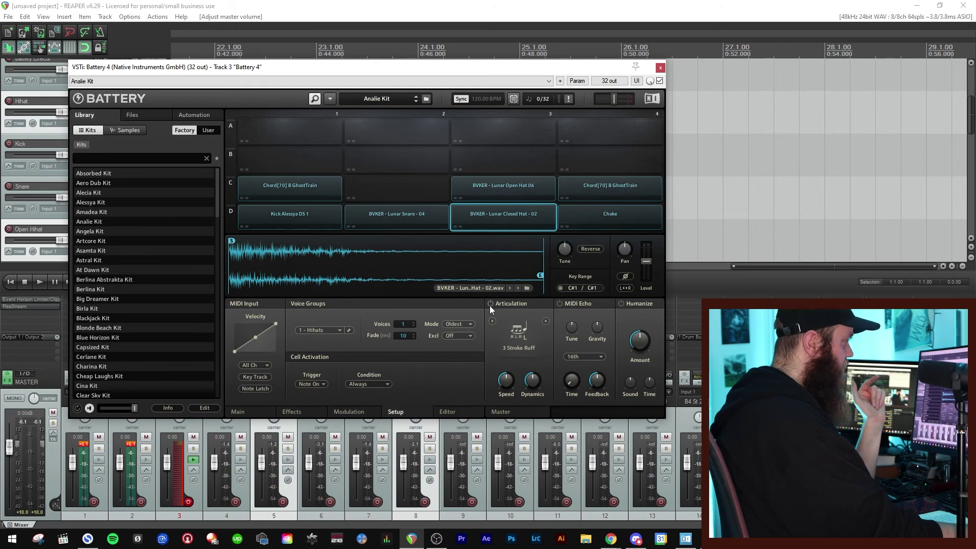
# - Duplicate the Lunar Closed Hat - 02 cell into B3 with Articulation enabled, and map the copy to key F2
pyautogui.click(493, 221)
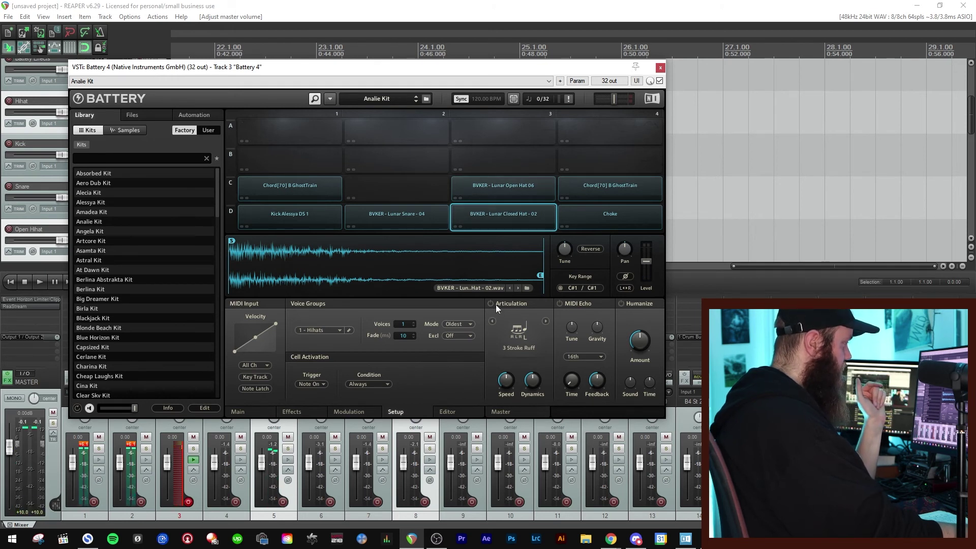
pyautogui.moveTo(489, 222); pyautogui.dragTo(503, 163)
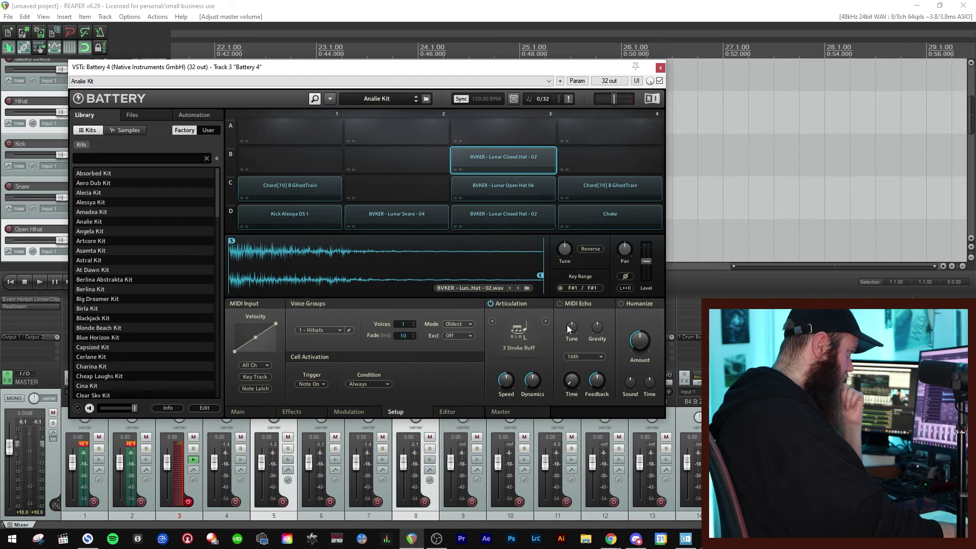
pyautogui.click(238, 412)
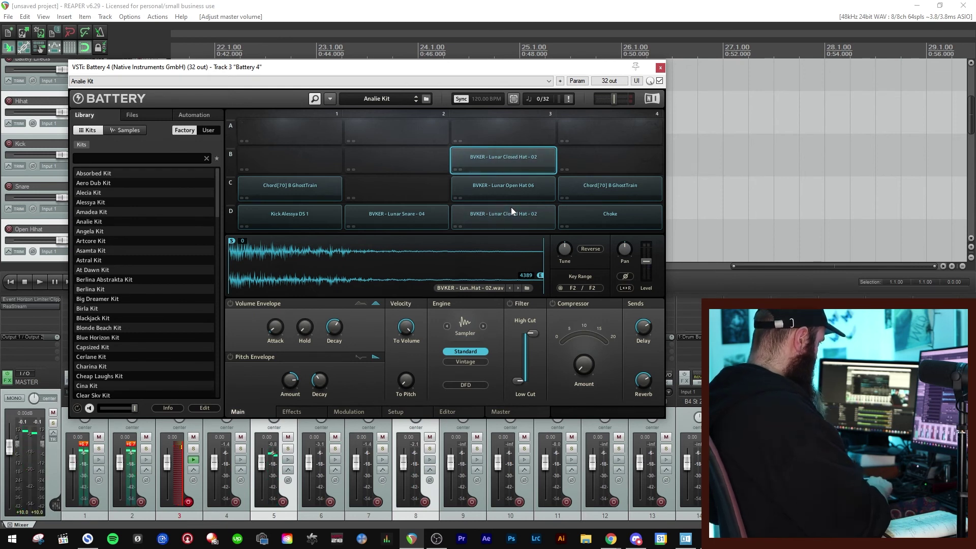
pyautogui.click(368, 413)
pyautogui.click(405, 414)
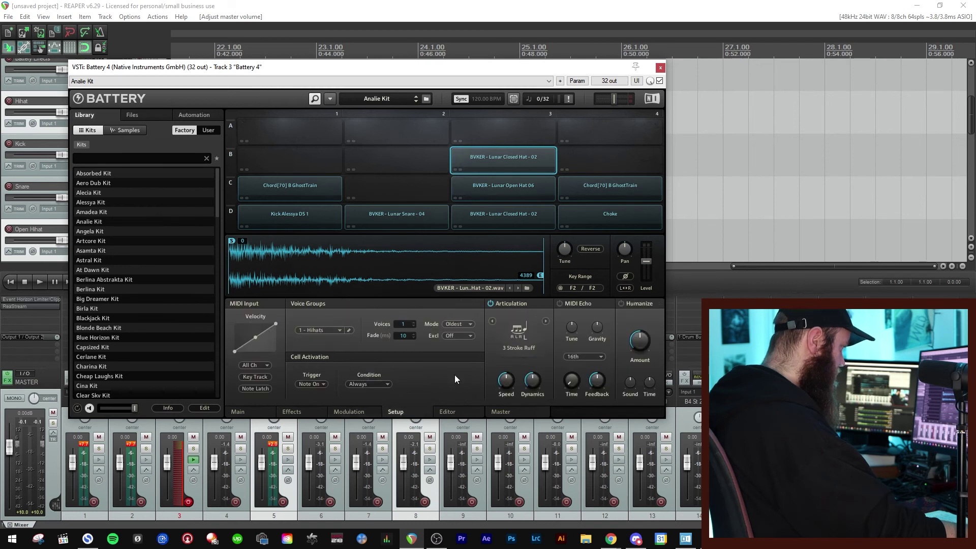
# - Try the Buzz and Geiger Counter articulations and MIDI Echo on the B3 closed hat, and switch both effects off
pyautogui.click(546, 321)
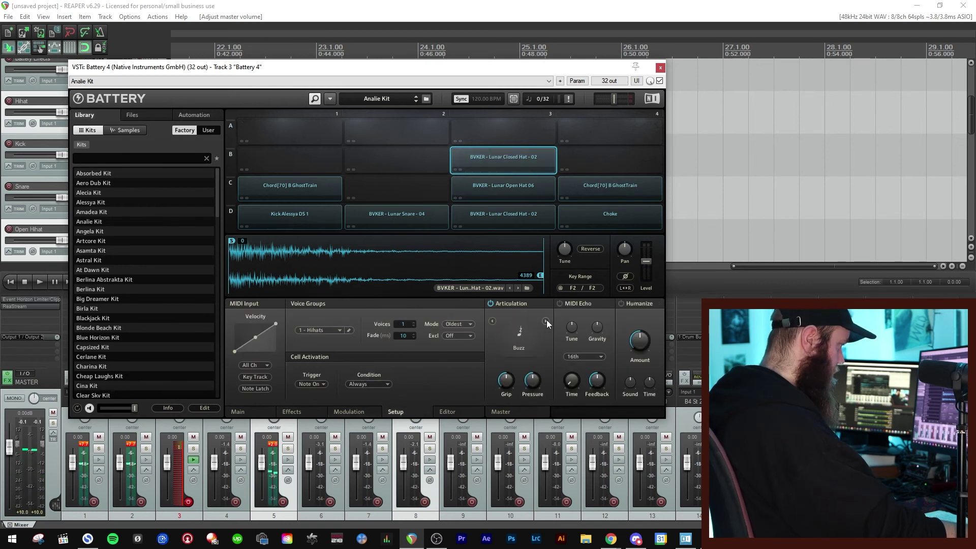
pyautogui.click(546, 320)
pyautogui.click(546, 321)
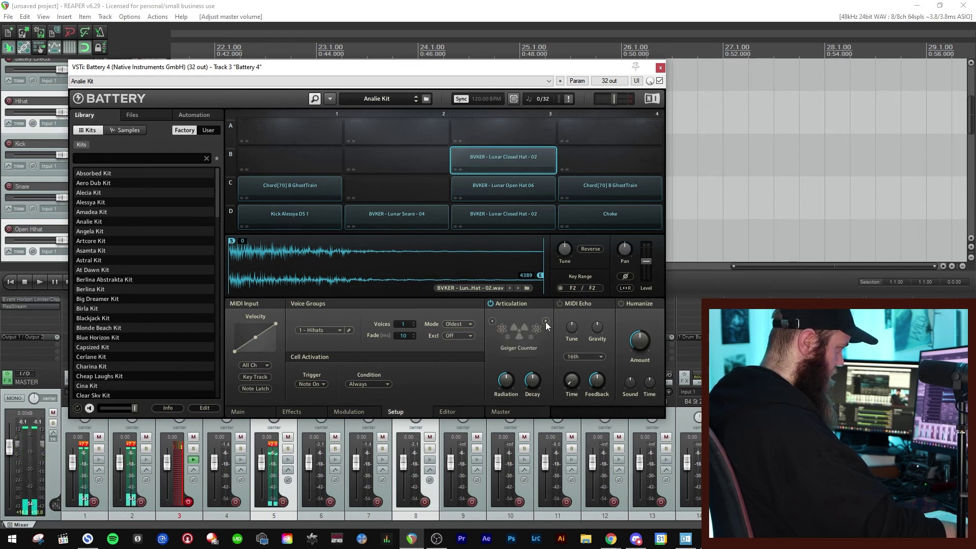
pyautogui.click(545, 322)
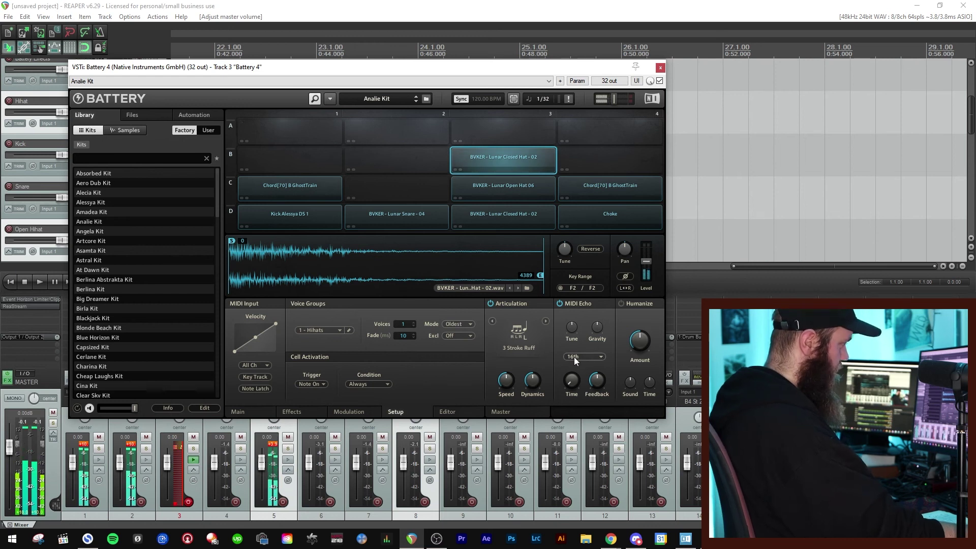
pyautogui.click(559, 304)
pyautogui.click(491, 303)
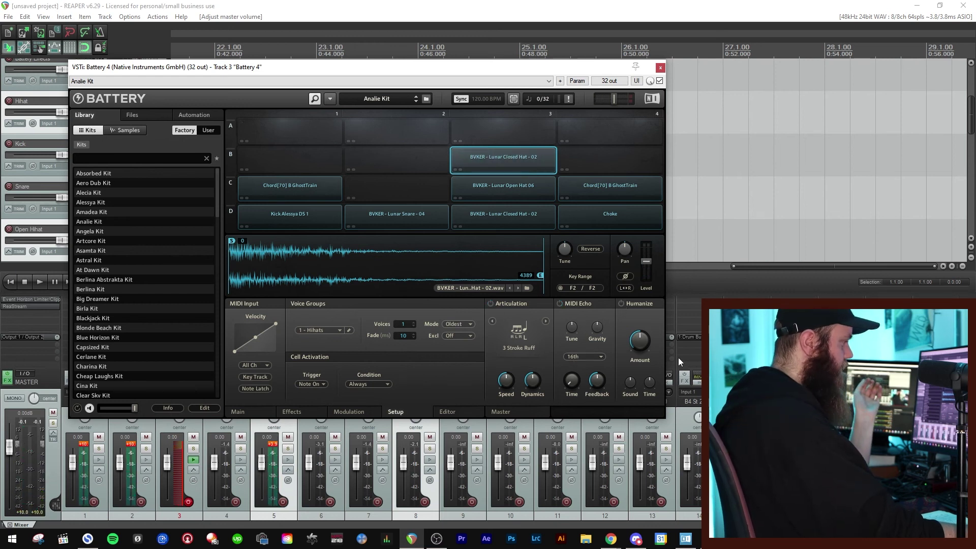
# - Try trimming the B3 closed hat sample in the editor, and return the end marker to the end of the waveform
pyautogui.click(448, 411)
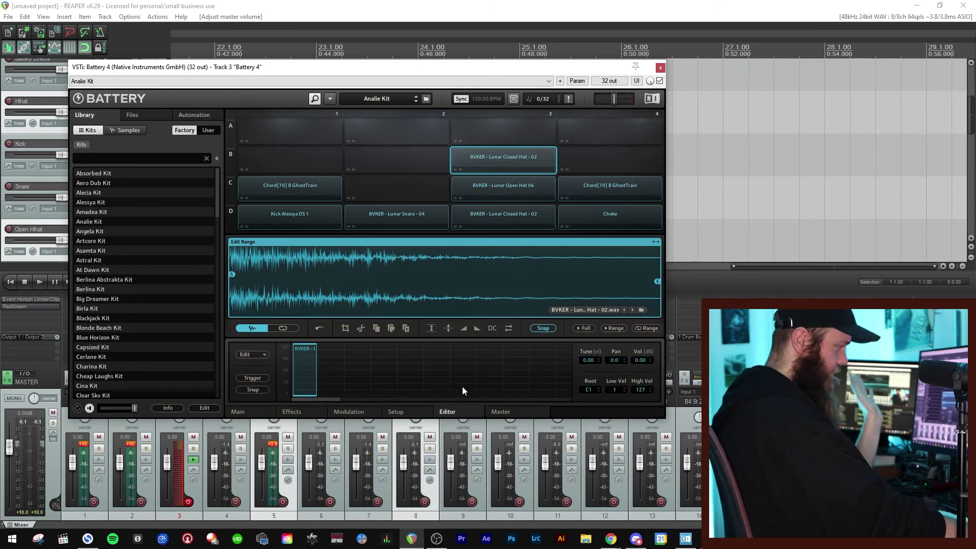
pyautogui.moveTo(656, 281); pyautogui.dragTo(449, 281)
pyautogui.moveTo(661, 279)
pyautogui.mouseDown()
pyautogui.moveTo(448, 282)
pyautogui.moveTo(616, 290)
pyautogui.moveTo(661, 305)
pyautogui.mouseUp()
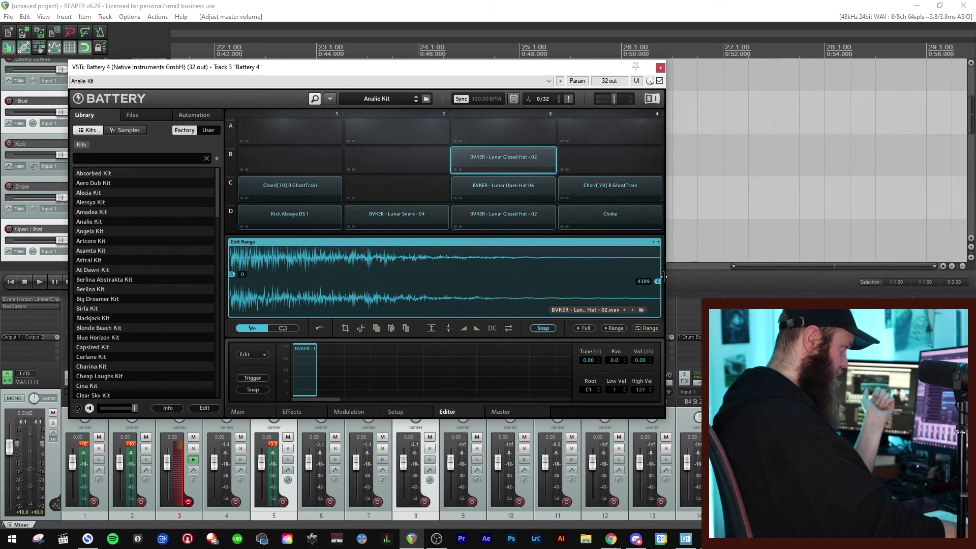
# - Show Battery's buses and master effects, and audition the Kick Alessya DS 1 cell
pyautogui.click(501, 412)
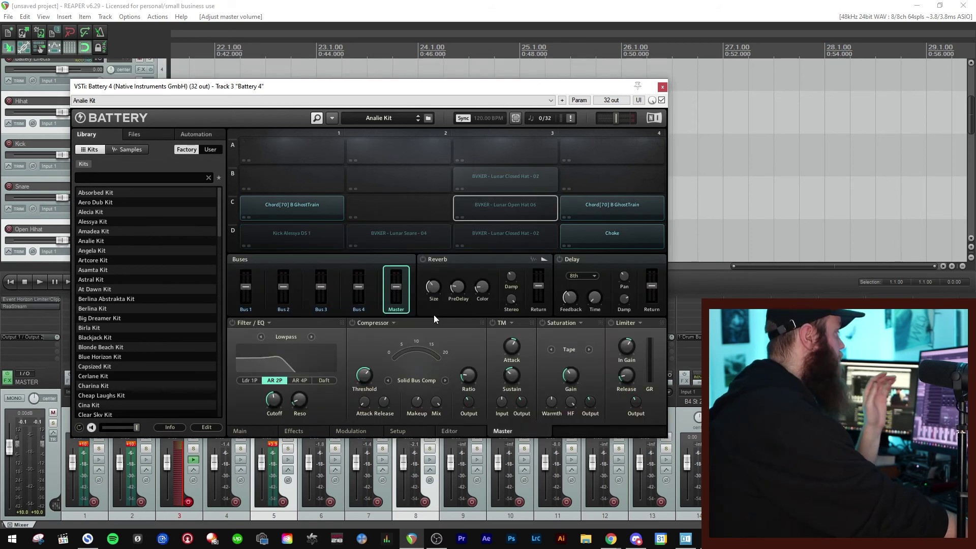
pyautogui.click(324, 232)
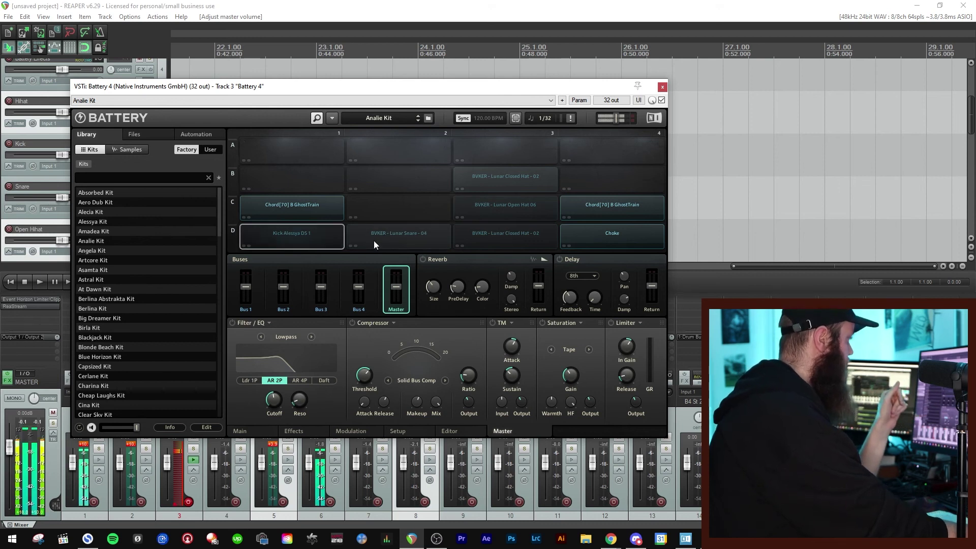
# - Audition the Lunar Snare - 04, Lunar Closed Hat - 02 and Lunar Open Hat 06 cells, and check the empty cells C2 and B2
pyautogui.click(430, 234)
pyautogui.click(480, 235)
pyautogui.click(488, 202)
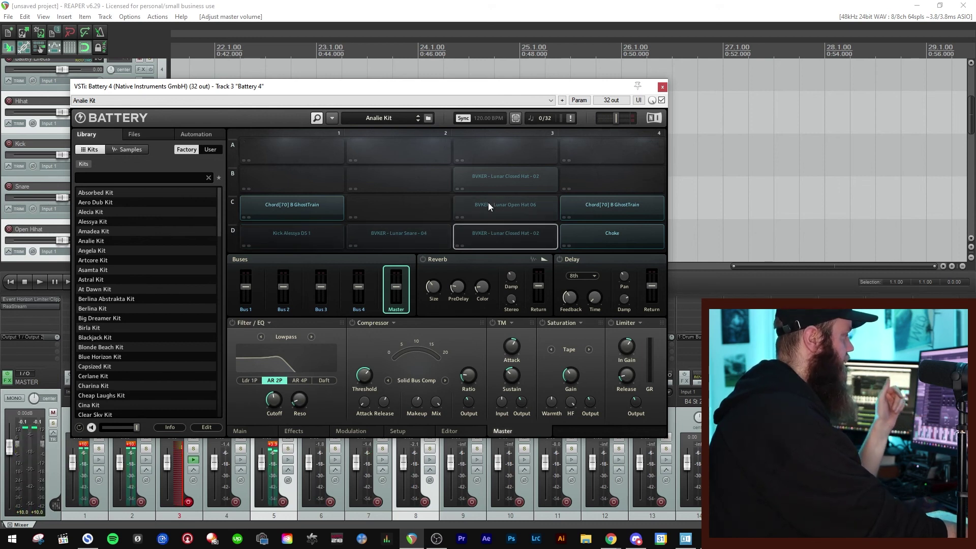
pyautogui.click(440, 197)
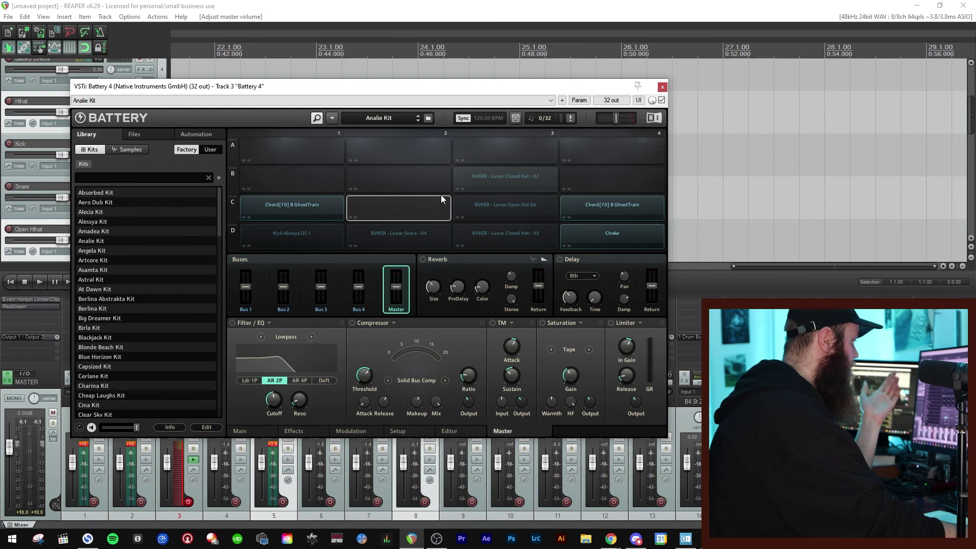
pyautogui.click(405, 171)
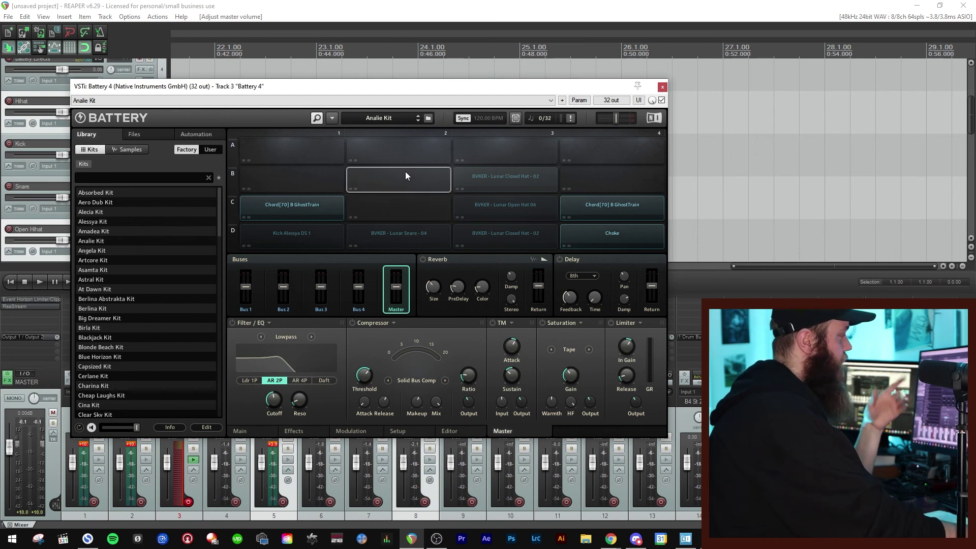
# - Return to the main cell settings with the file browser shown, and save the kit as TESTING.nbkt in the Battery KITS folder
pyautogui.click(135, 133)
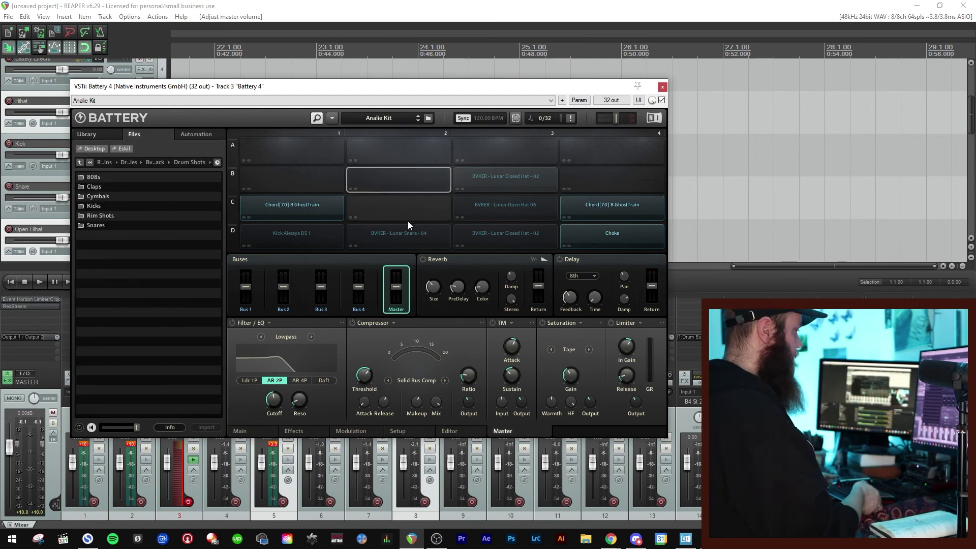
pyautogui.click(241, 432)
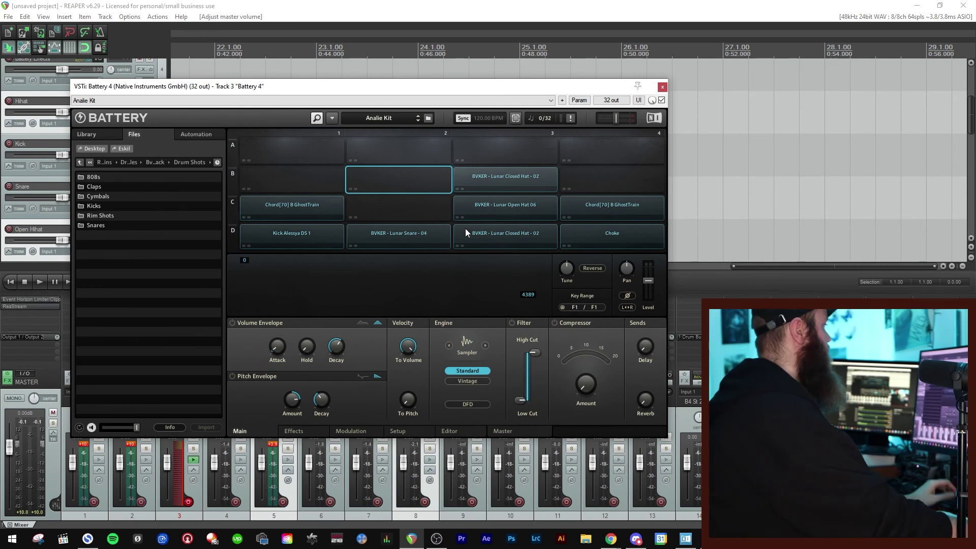
pyautogui.click(333, 119)
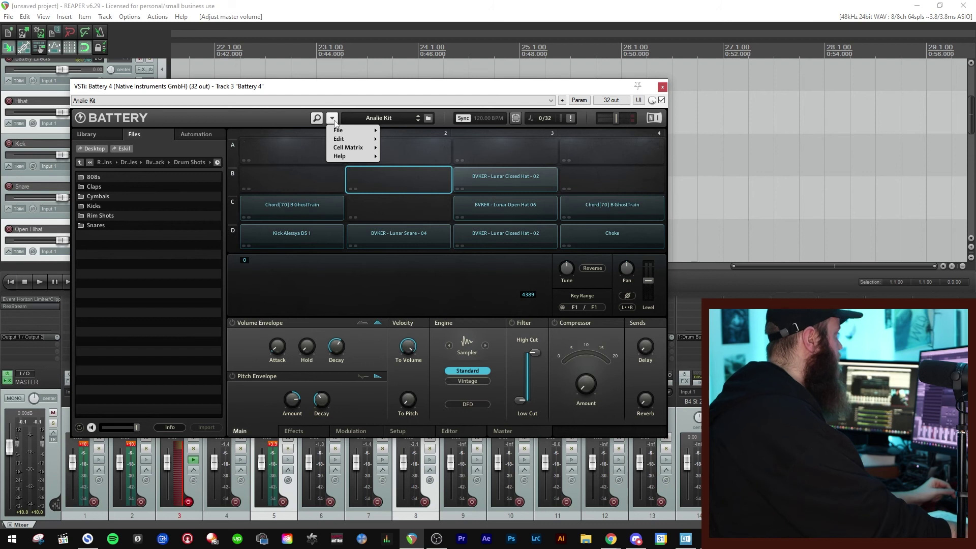
pyautogui.moveTo(337, 130)
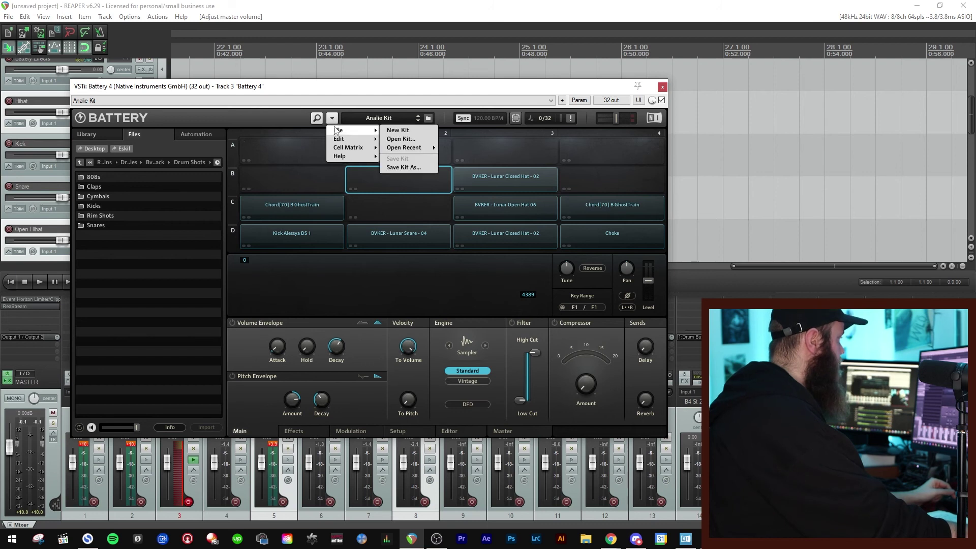
pyautogui.click(404, 168)
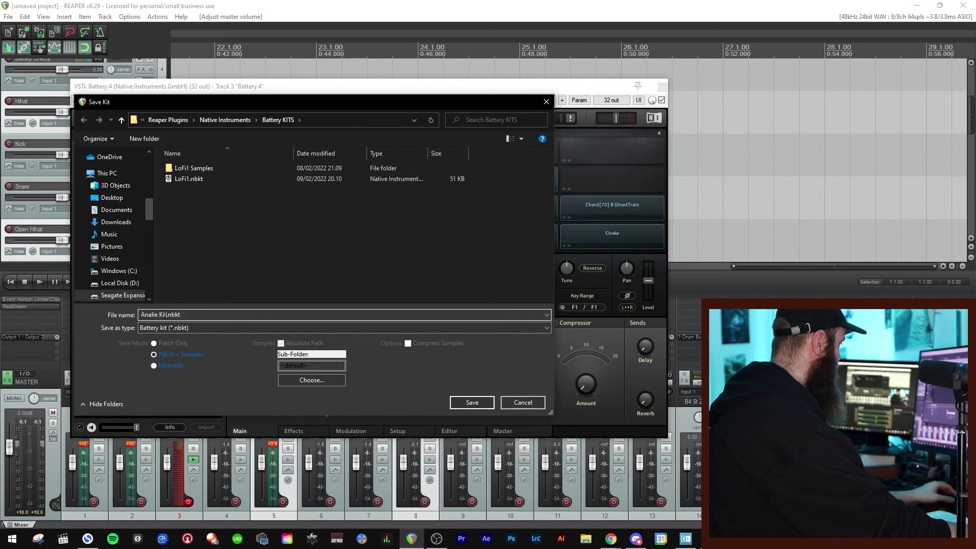
pyautogui.write('TESTING')
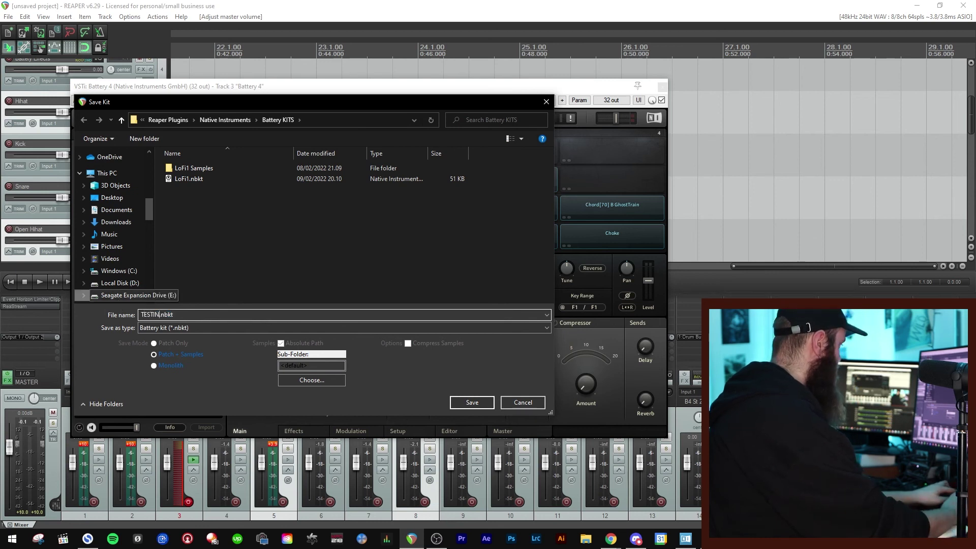
pyautogui.press('Return')
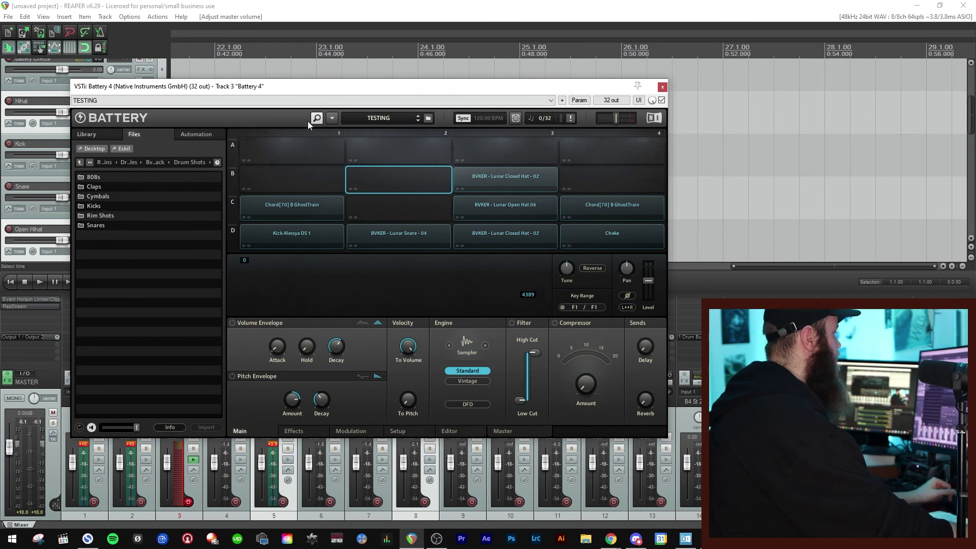
# - Load the factory Angela Kit from the library and audition its Kick Angela 2 and Kick Angela 1 cells
pyautogui.click(332, 119)
pyautogui.moveTo(337, 134)
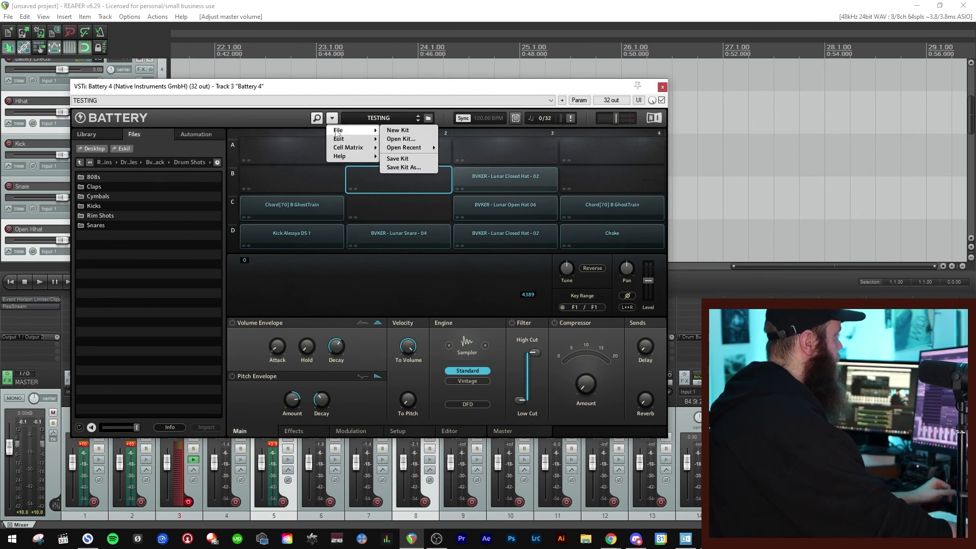
pyautogui.click(129, 246)
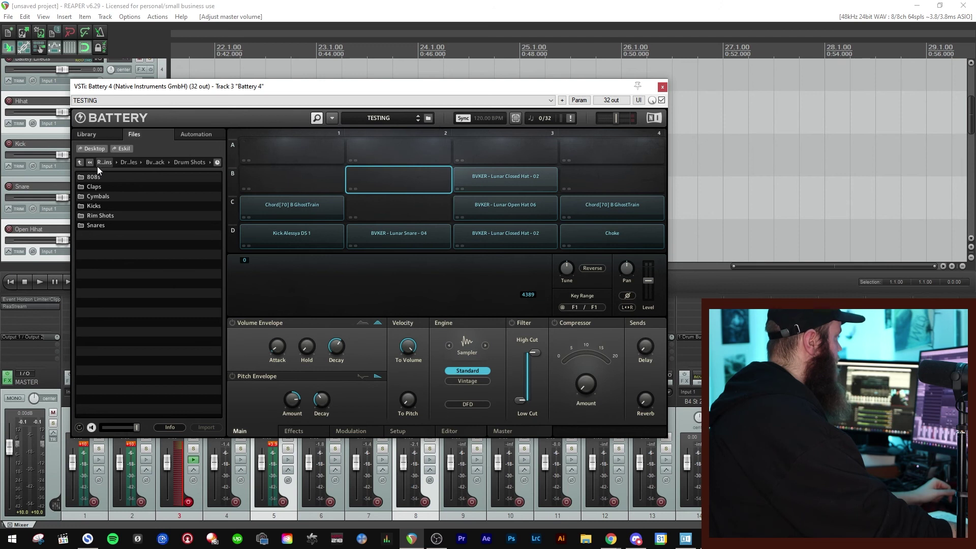
pyautogui.click(90, 135)
pyautogui.click(93, 250)
pyautogui.click(425, 148)
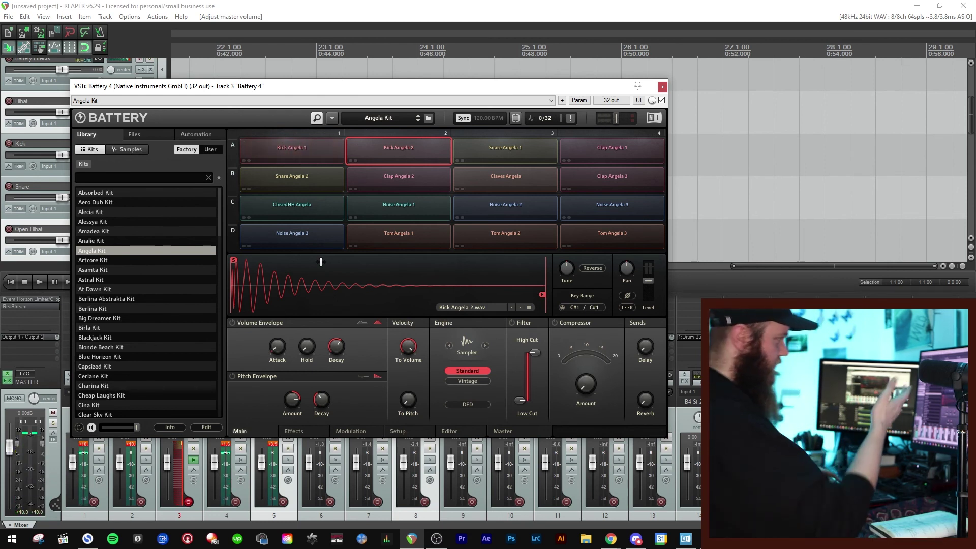
pyautogui.click(281, 148)
# - Open the saved TESTING.nbkt kit from the Battery KITS folder, overwriting the current kit
pyautogui.click(332, 118)
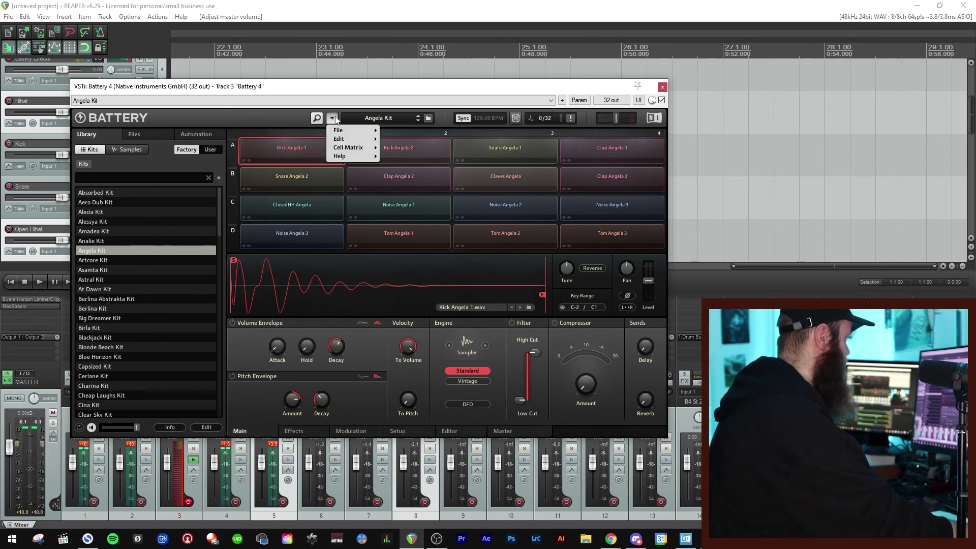
pyautogui.moveTo(336, 133)
pyautogui.click(397, 130)
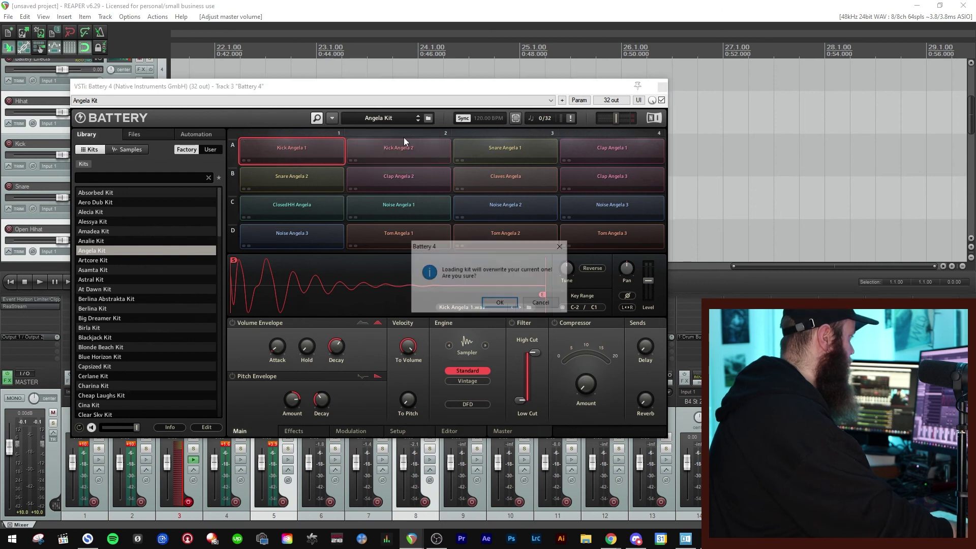
pyautogui.click(500, 303)
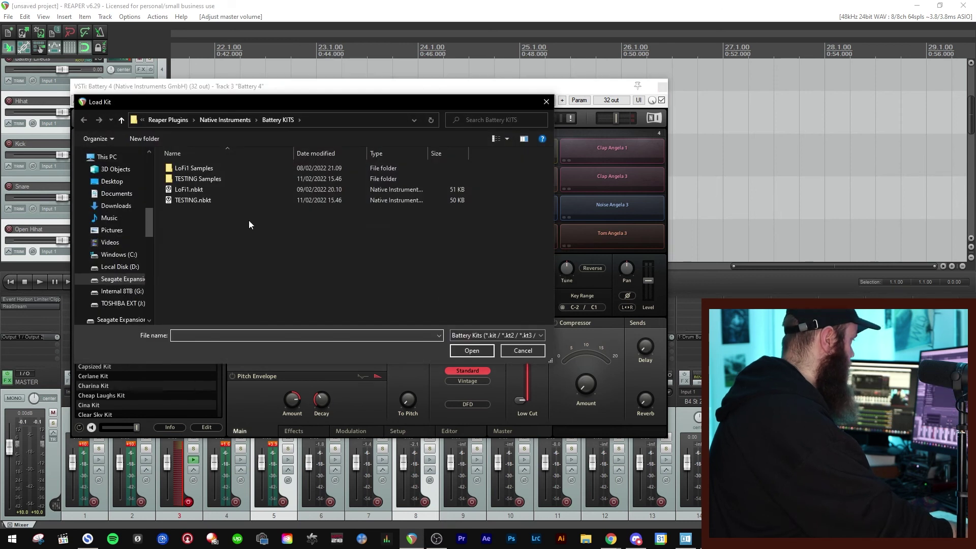
pyautogui.doubleClick(199, 200)
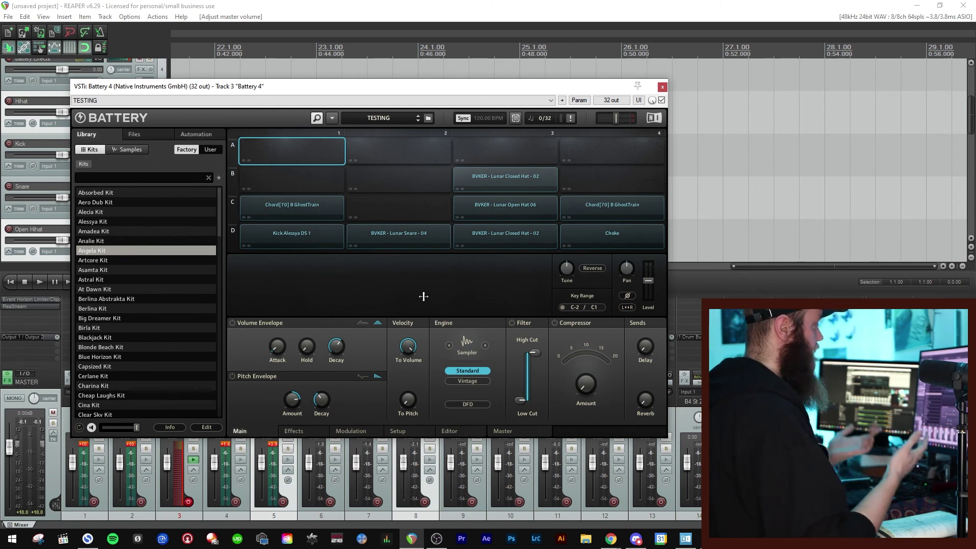
# - Filter the factory samples to kick drums and replace the kick in cell D1 with Kick BlueHorizon 1
pyautogui.click(140, 149)
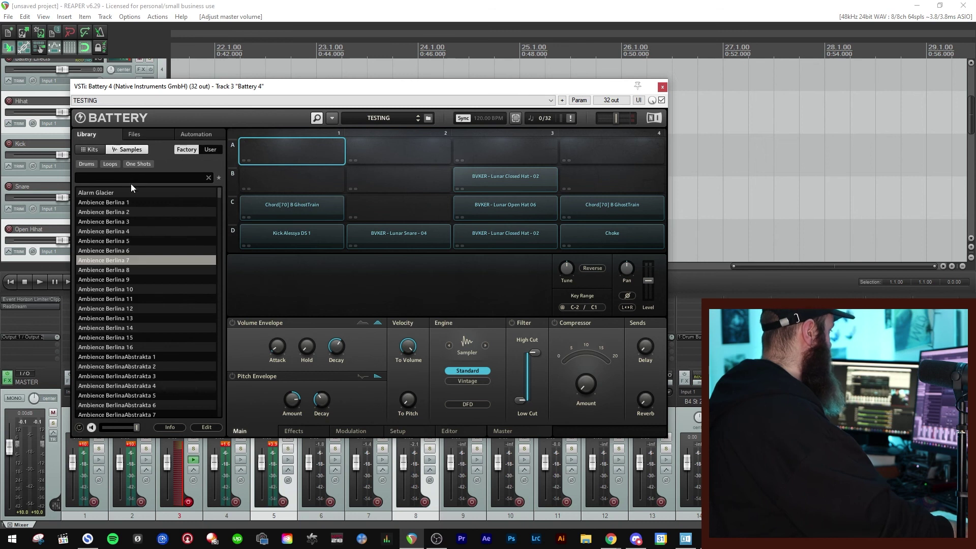
pyautogui.click(87, 164)
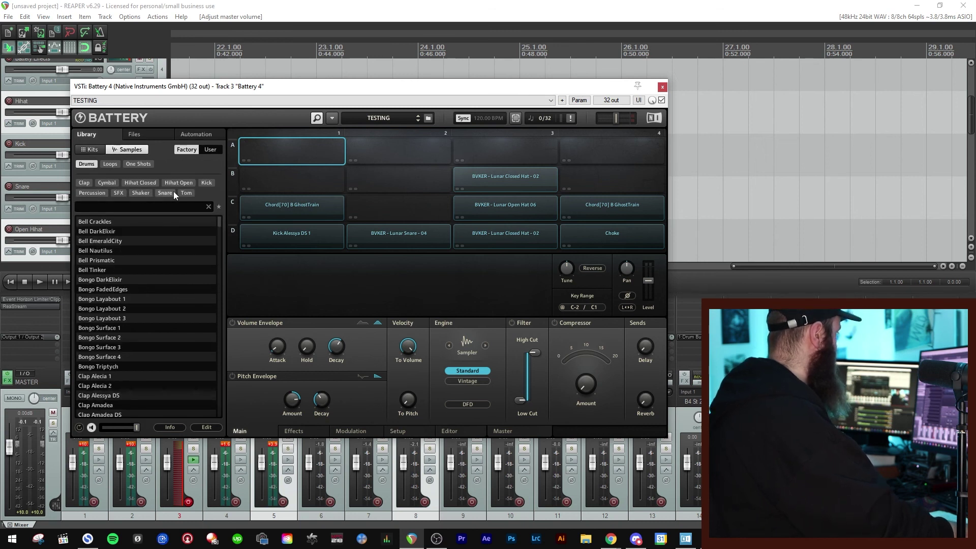
pyautogui.click(207, 182)
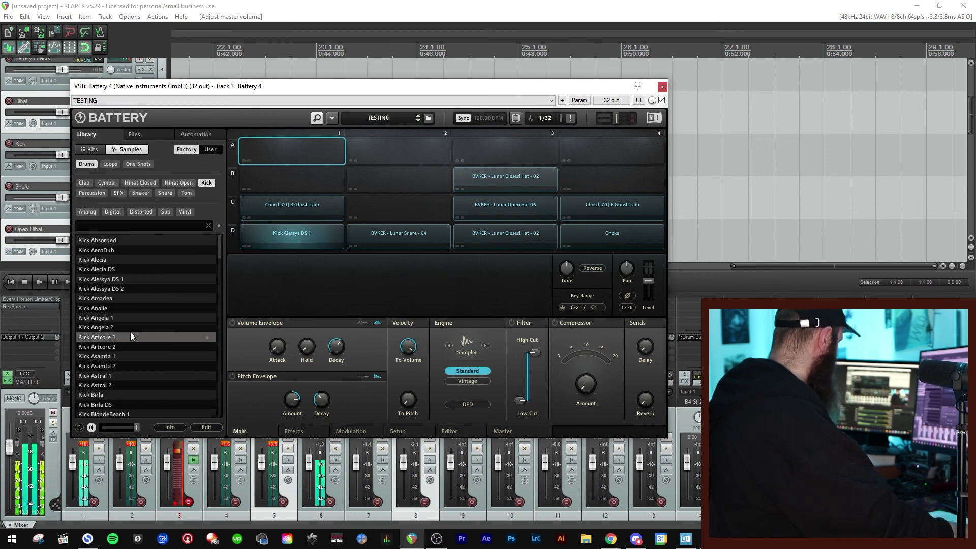
pyautogui.scroll(-1, 121, 379)
pyautogui.scroll(-7, 121, 379)
pyautogui.moveTo(111, 366); pyautogui.dragTo(247, 219)
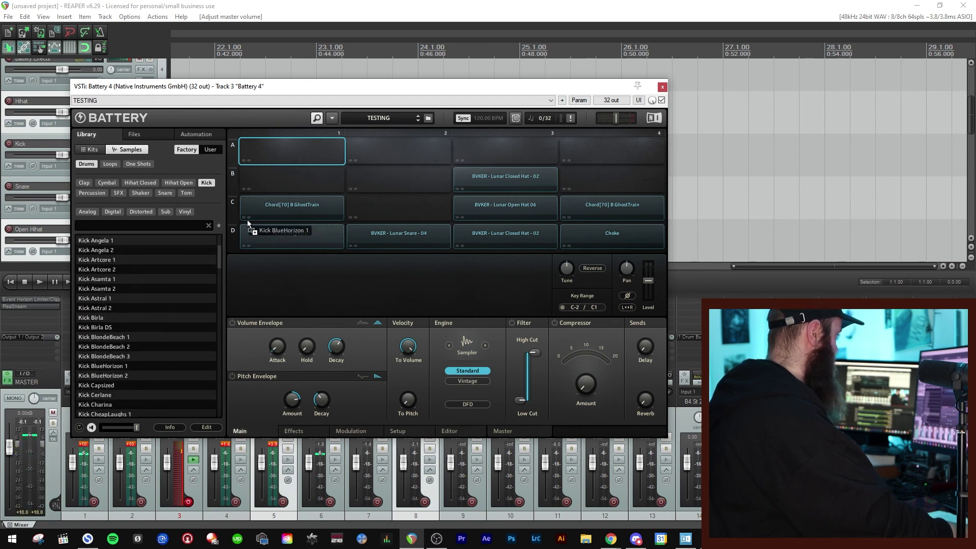
pyautogui.moveTo(252, 286); pyautogui.dragTo(252, 285)
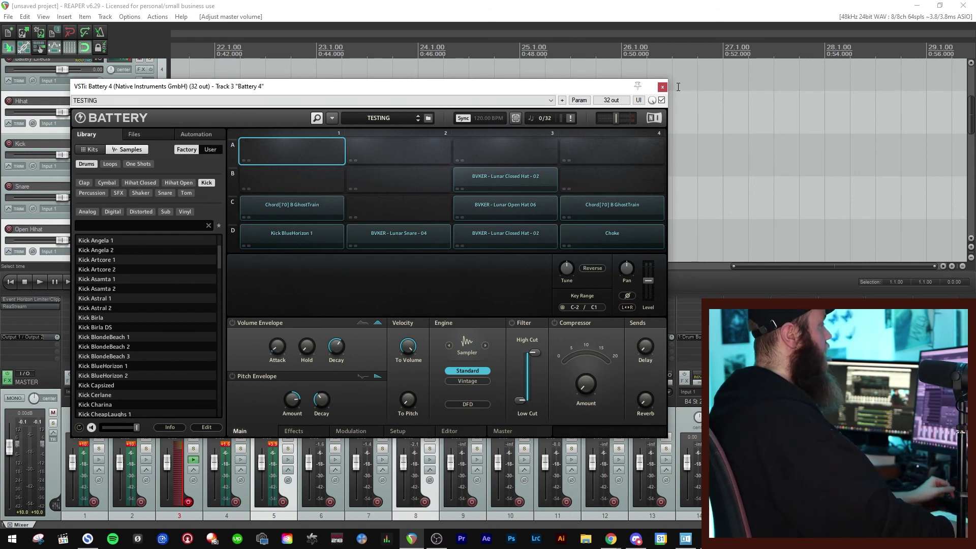
# - Close the Battery 4 window and look through REAPER's recent projects and saved project templates
pyautogui.click(662, 87)
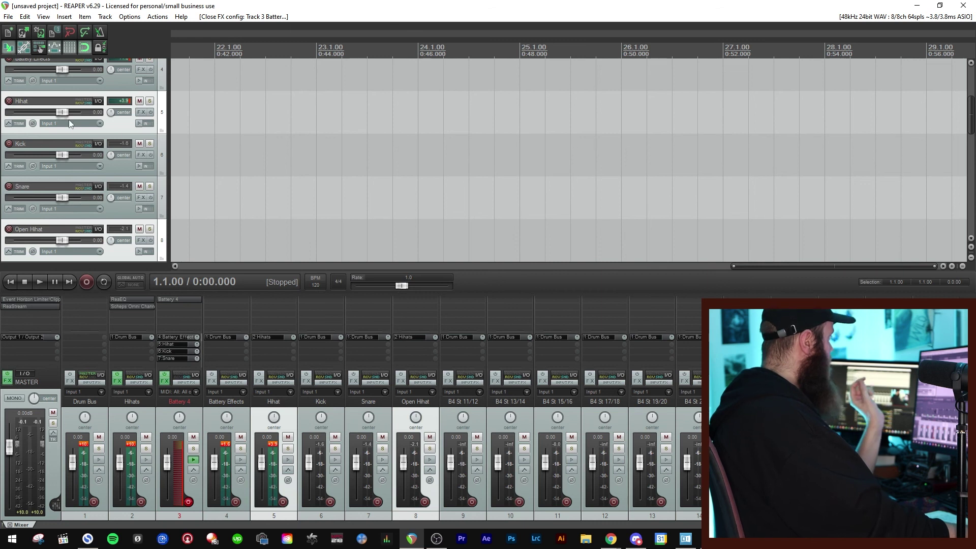
pyautogui.click(8, 17)
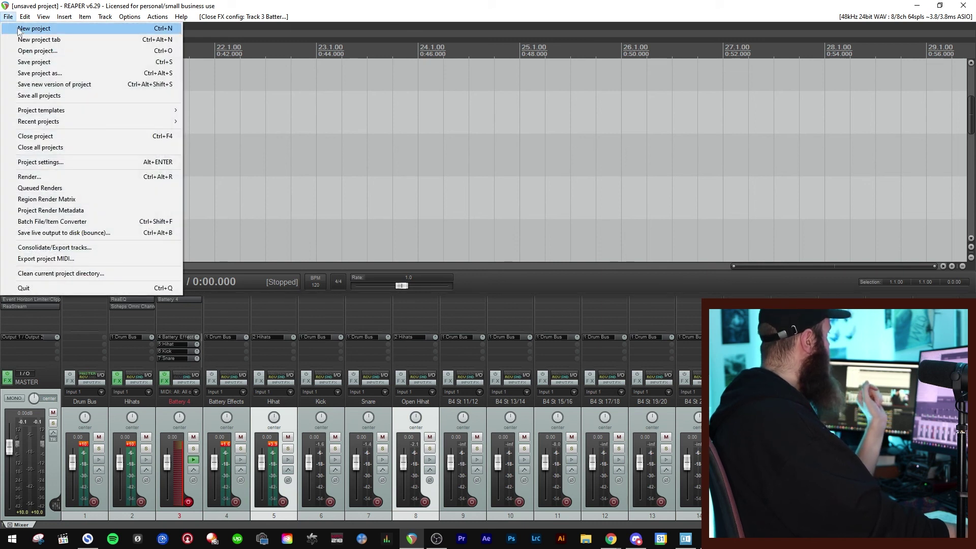
pyautogui.moveTo(39, 122)
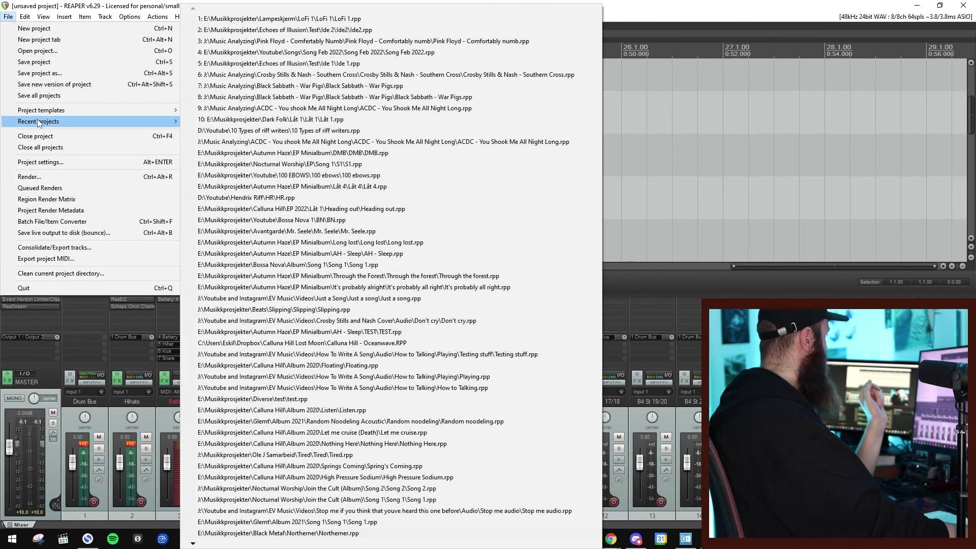
pyautogui.moveTo(78, 113)
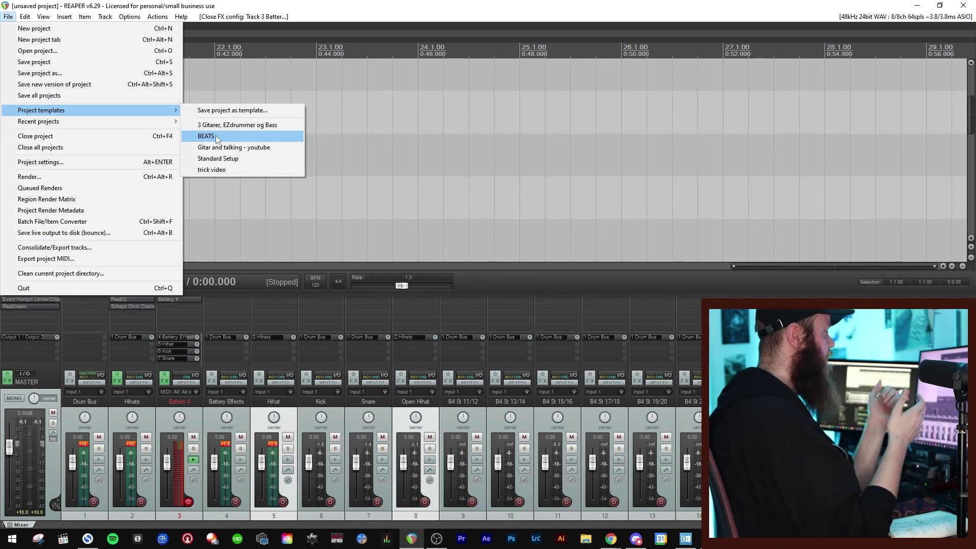
pyautogui.click(95, 4)
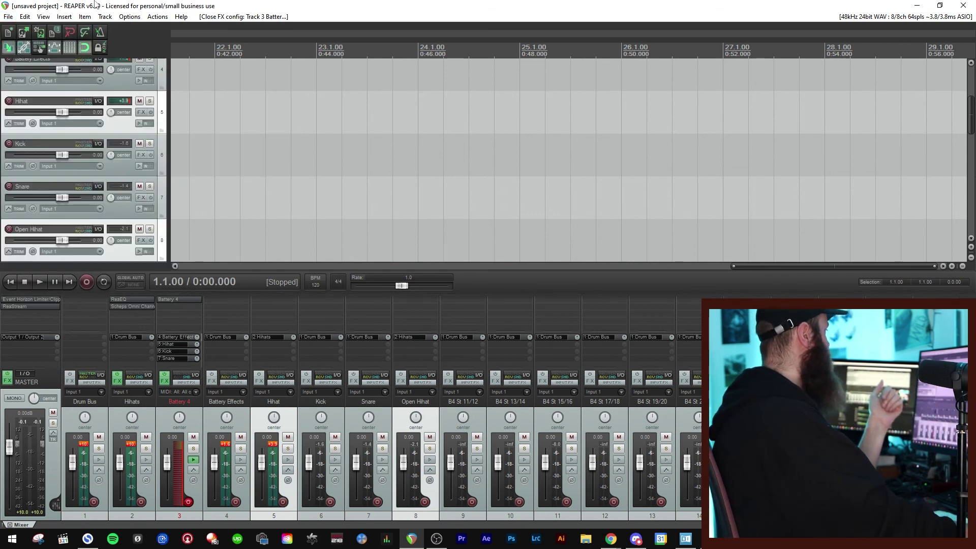
# - Create a new project tab and load the Standard Setup project template into it
pyautogui.click(8, 17)
pyautogui.click(27, 38)
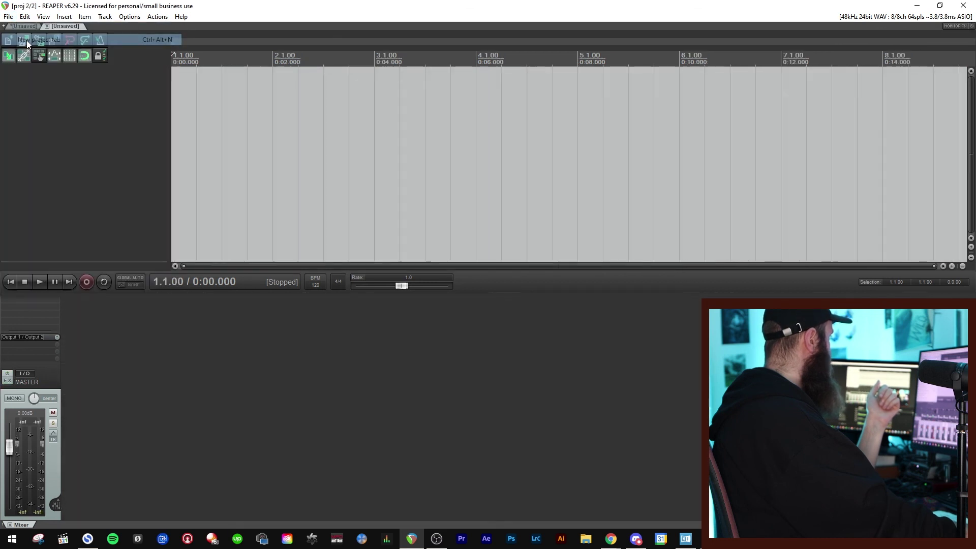
pyautogui.click(8, 16)
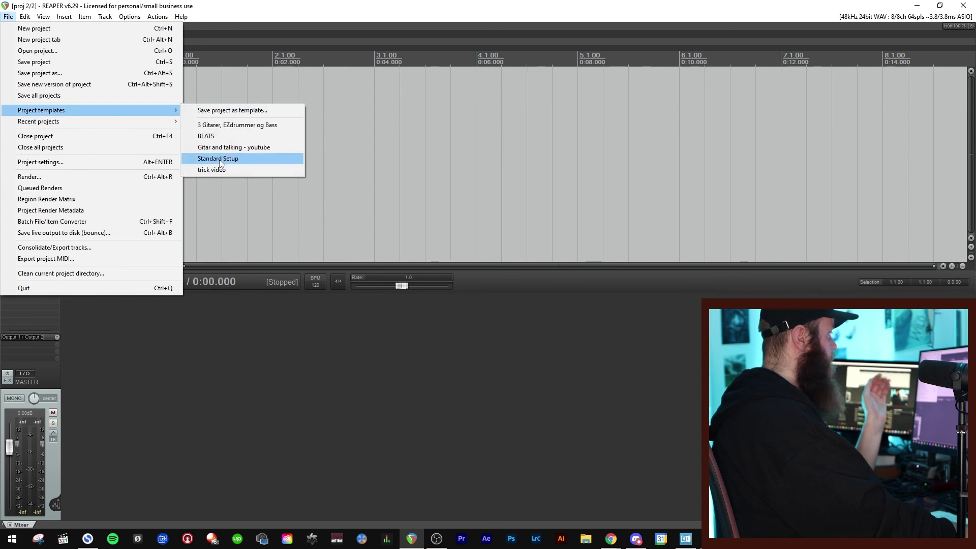
pyautogui.click(218, 158)
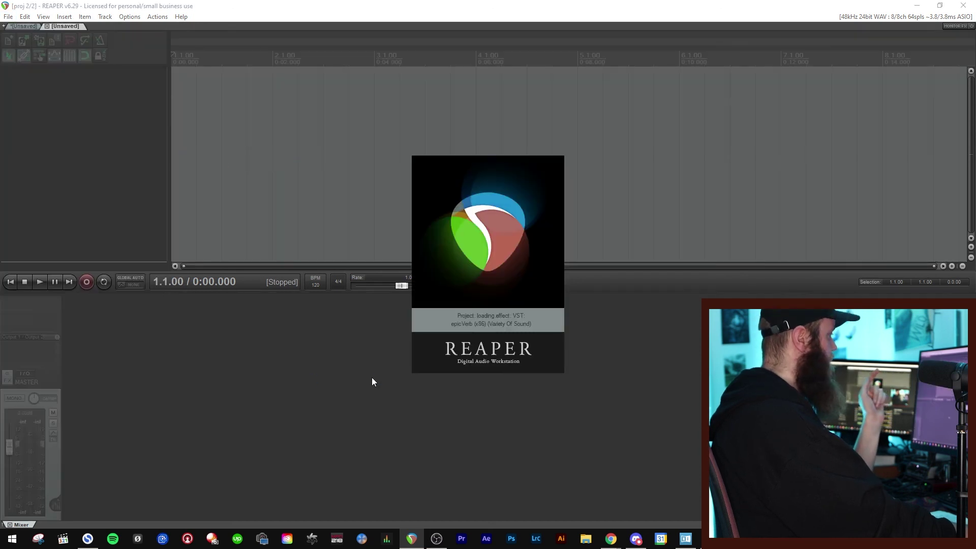